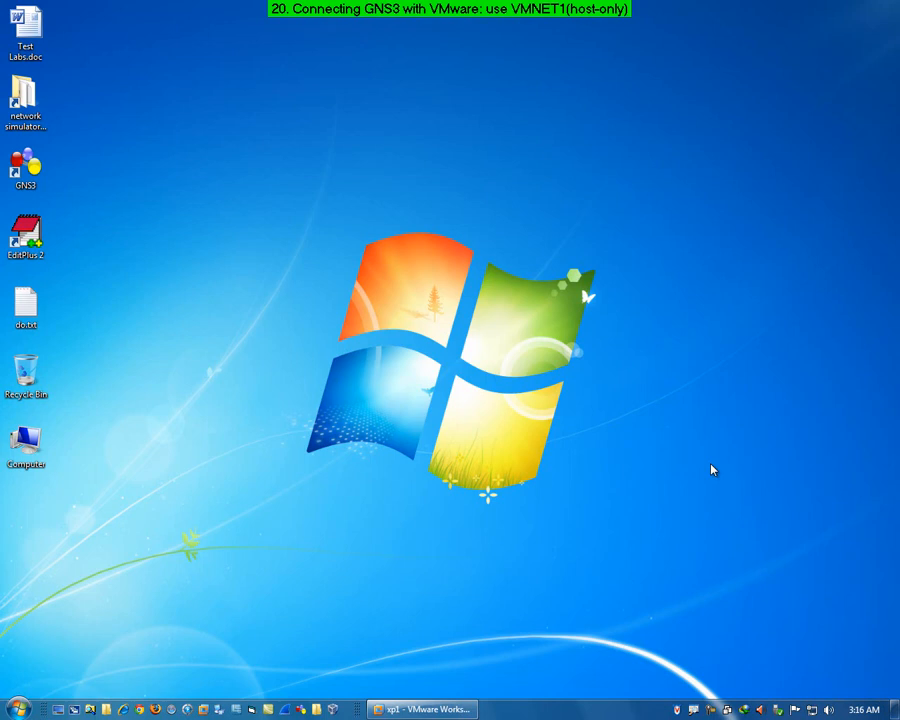
- Open GNS3 and create a project named "vmware with gns3" with the option to save nvrams enabled
double_click(25, 168)
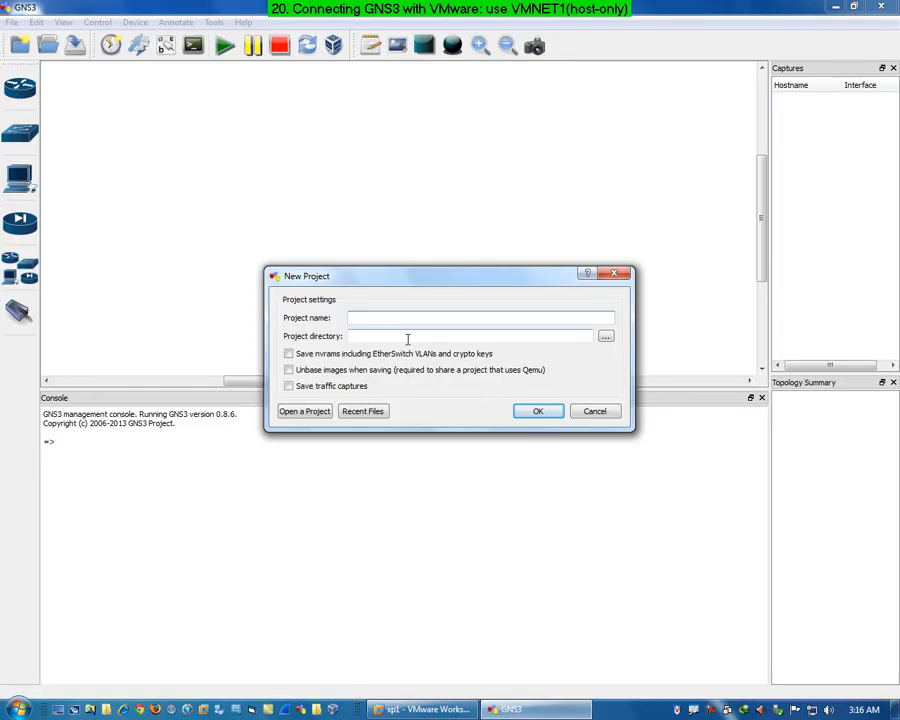
type("vmware with gns3")
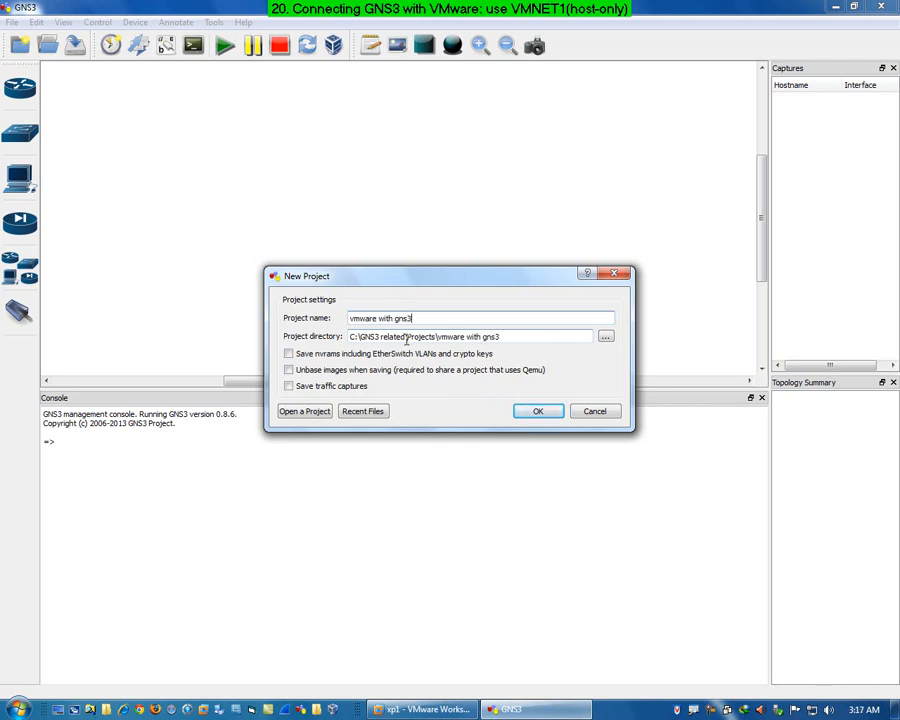
left_click(327, 353)
left_click(550, 411)
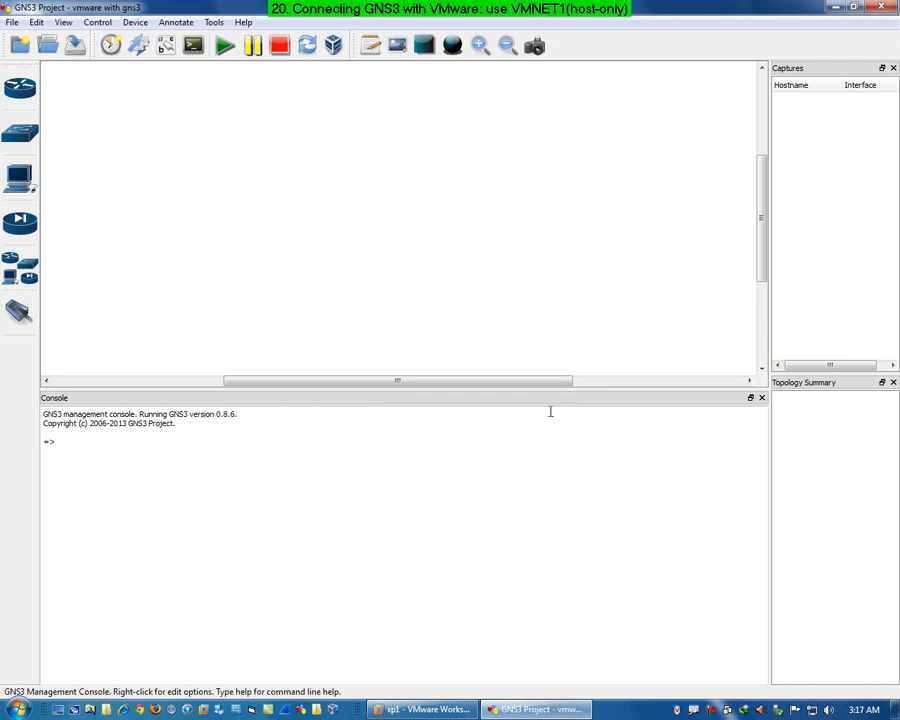
- Place a c3700 router in the workspace and a cloud beside it with room for a link between them
left_click(19, 88)
left_click_drag(105, 142, 324, 208)
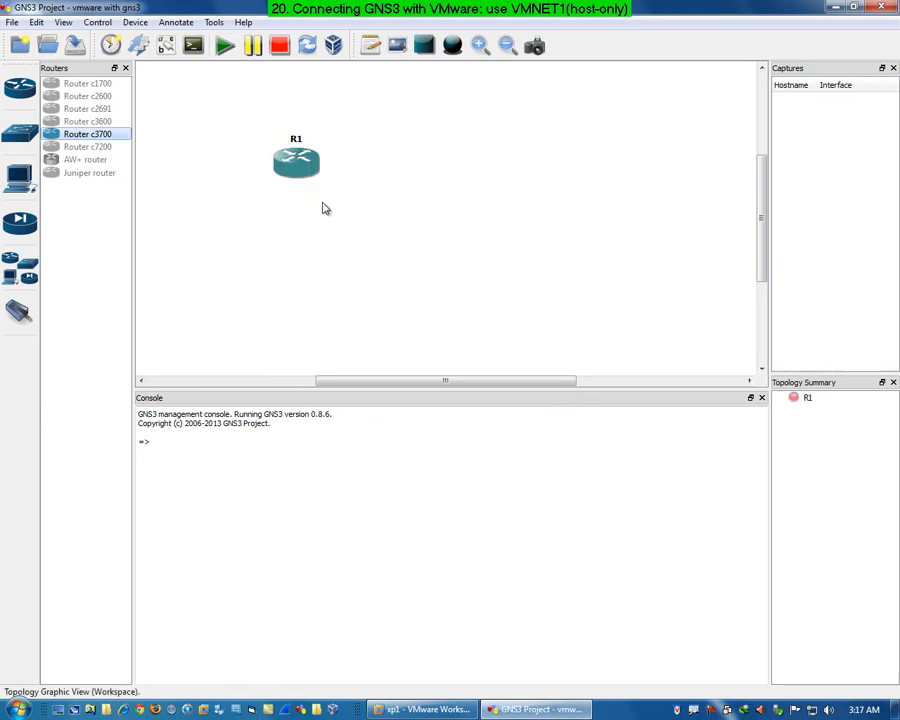
left_click(20, 265)
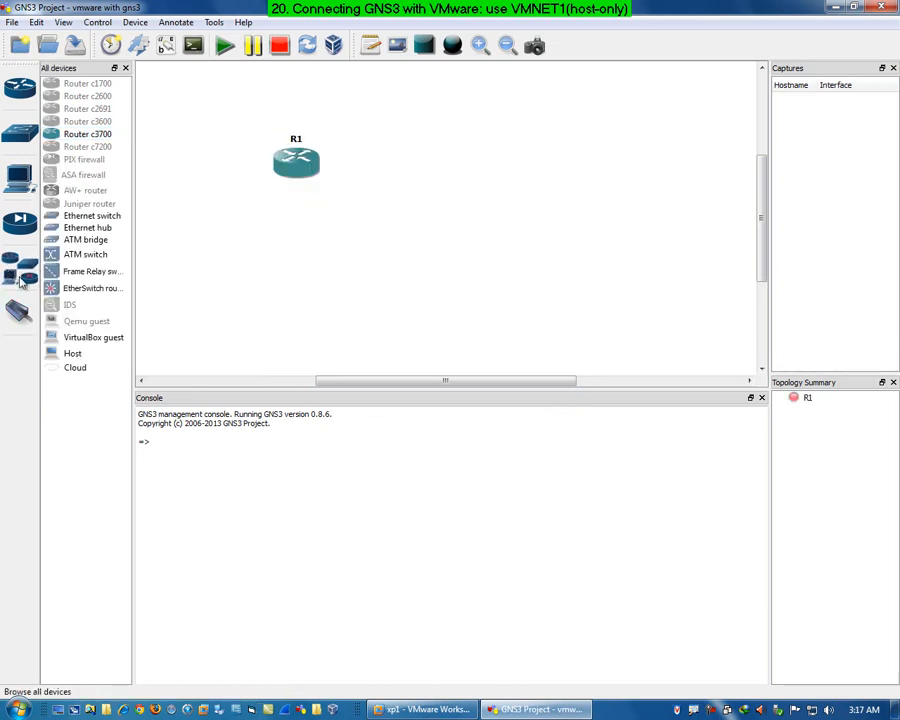
left_click_drag(81, 372, 536, 178)
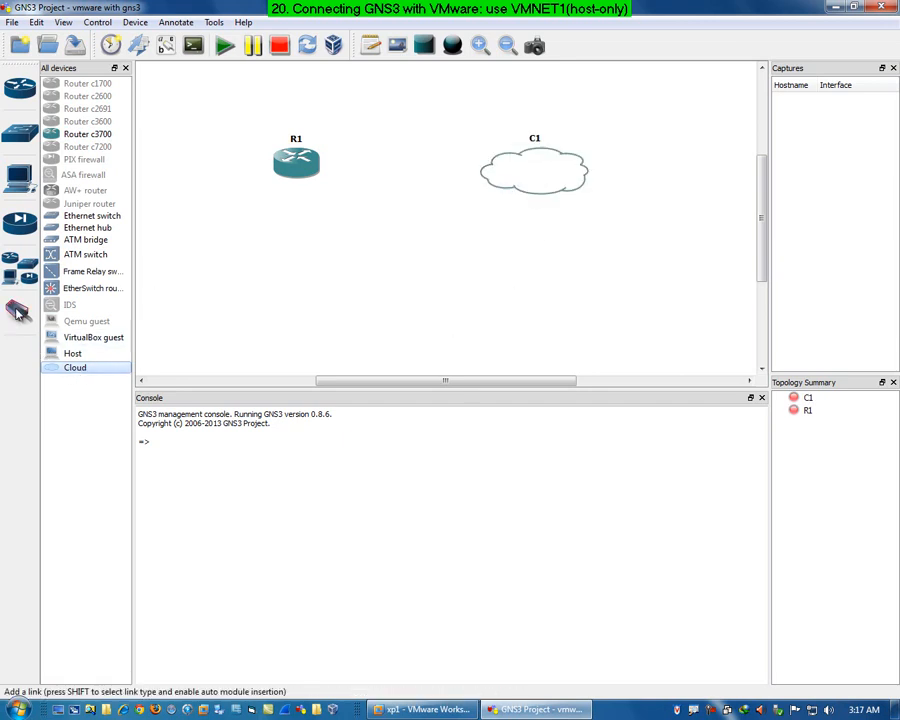
- Configure cloud C1 with a generic Ethernet NIO bound to VMware Network Adapter VMnet1
left_click(538, 173)
double_click(538, 173)
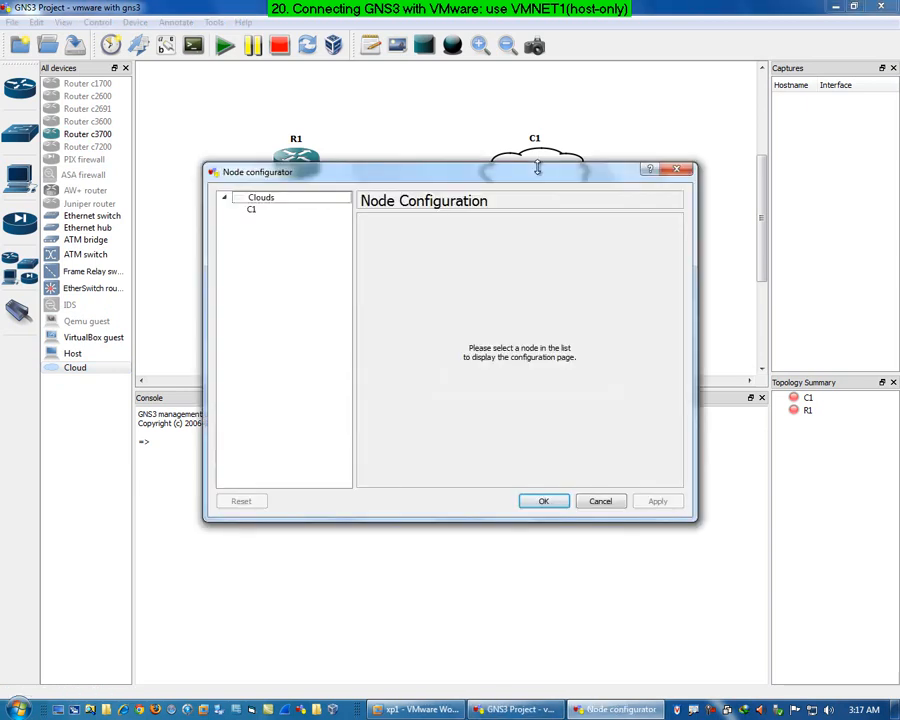
left_click(252, 211)
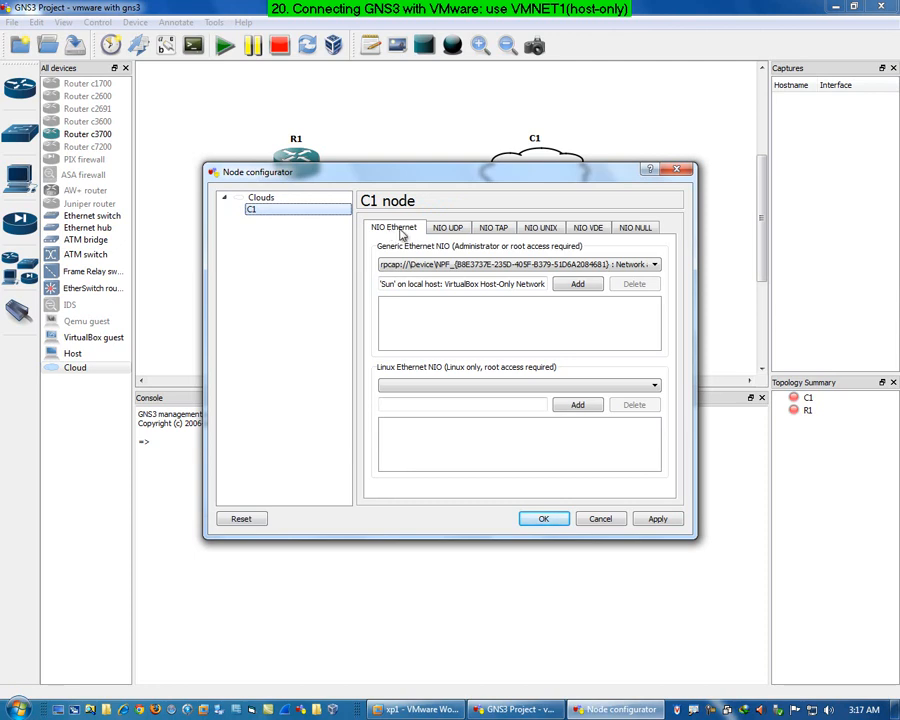
left_click(652, 265)
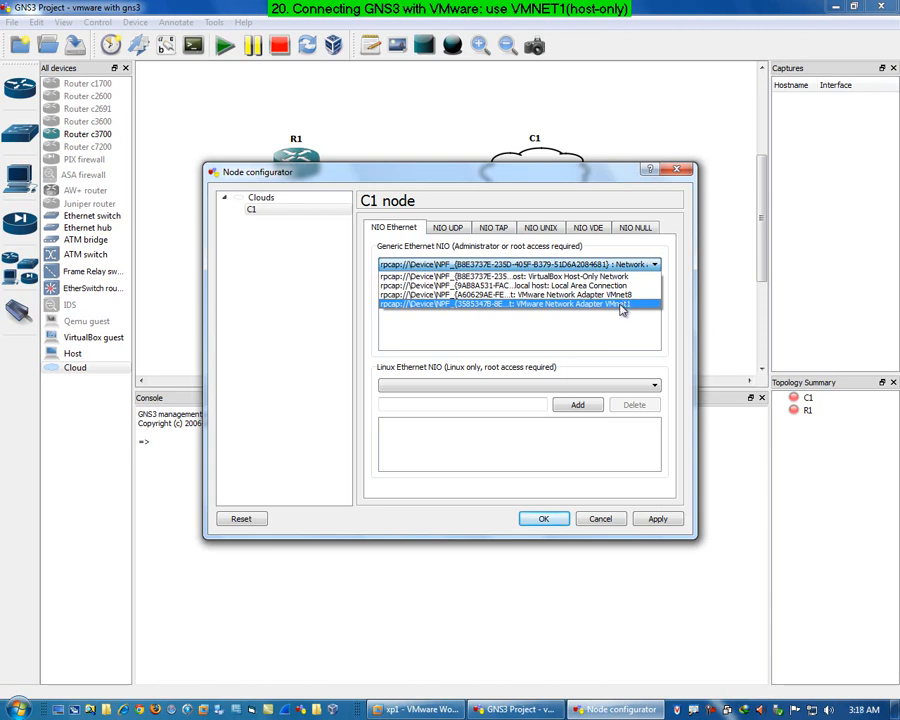
left_click(620, 305)
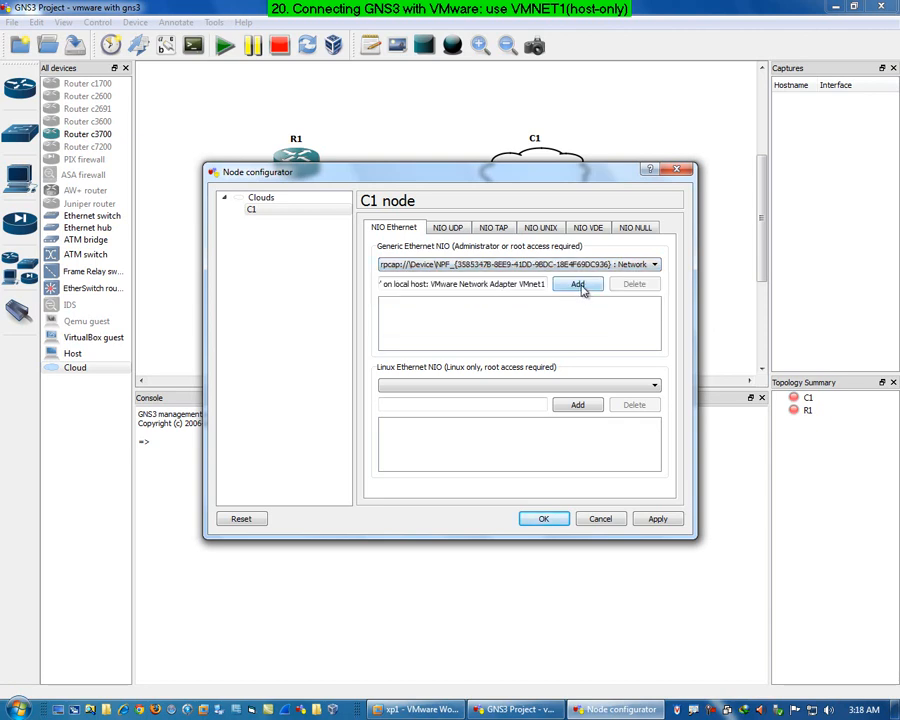
left_click(580, 287)
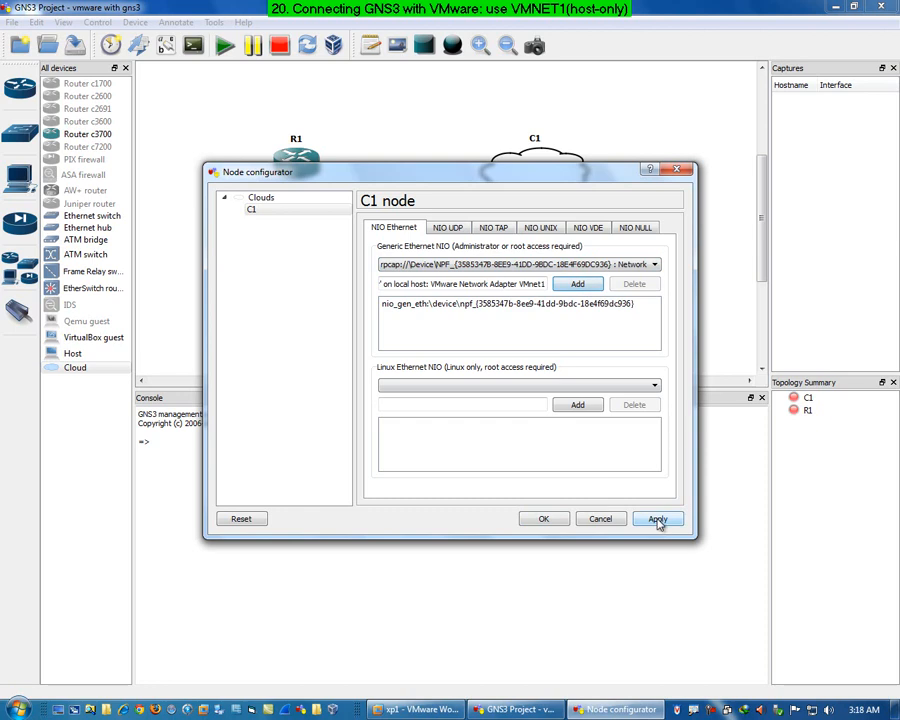
left_click(544, 520)
- Shift router R1 slightly away from the cloud and link it to C1's VMnet1 Ethernet NIO
left_click_drag(291, 172, 273, 181)
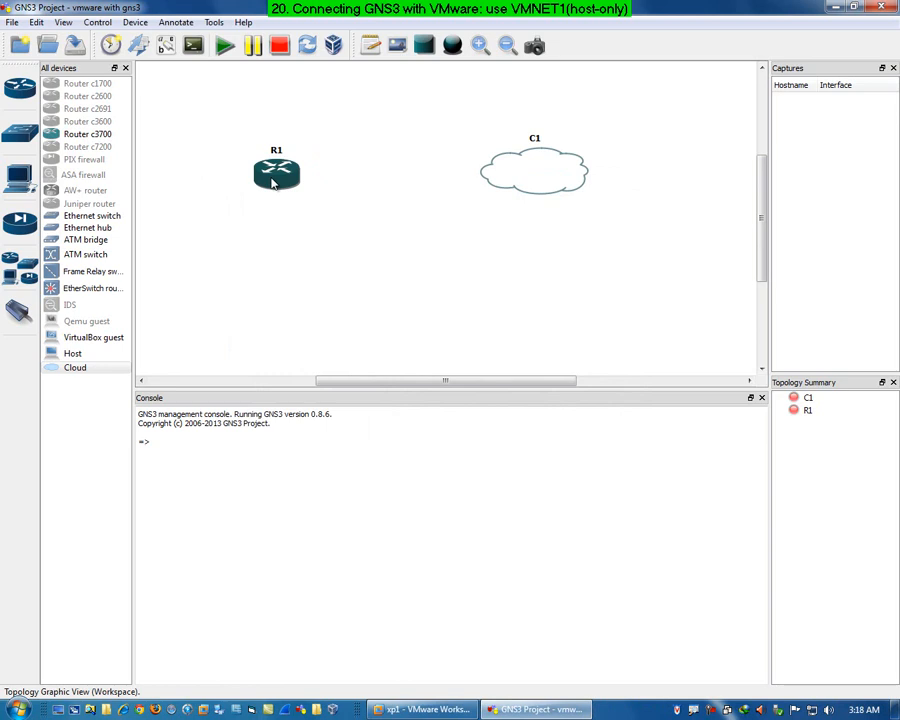
left_click(19, 313)
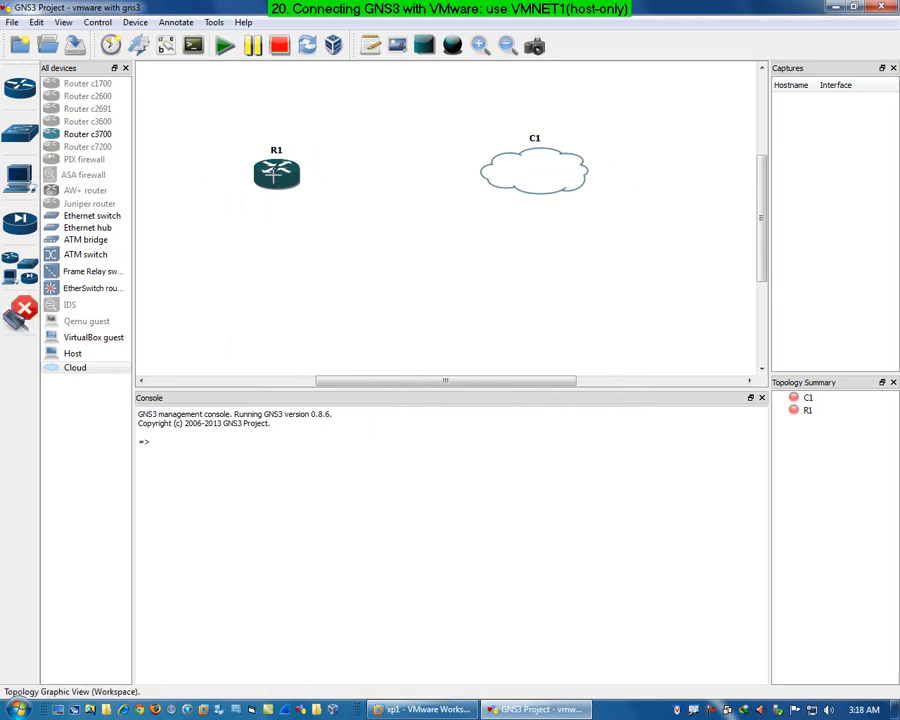
left_click(278, 175)
left_click(318, 188)
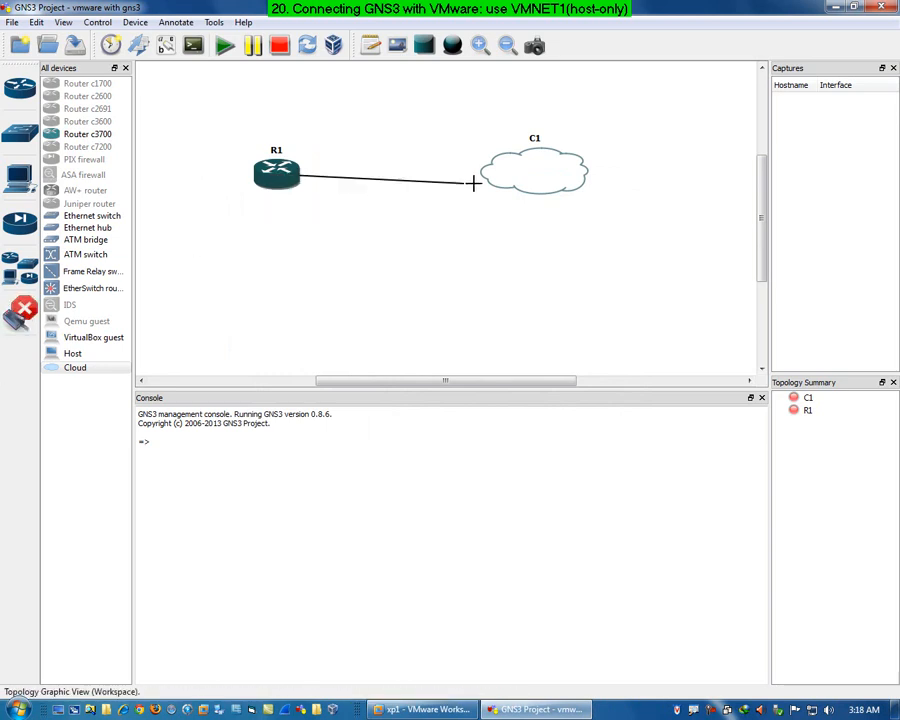
left_click(526, 176)
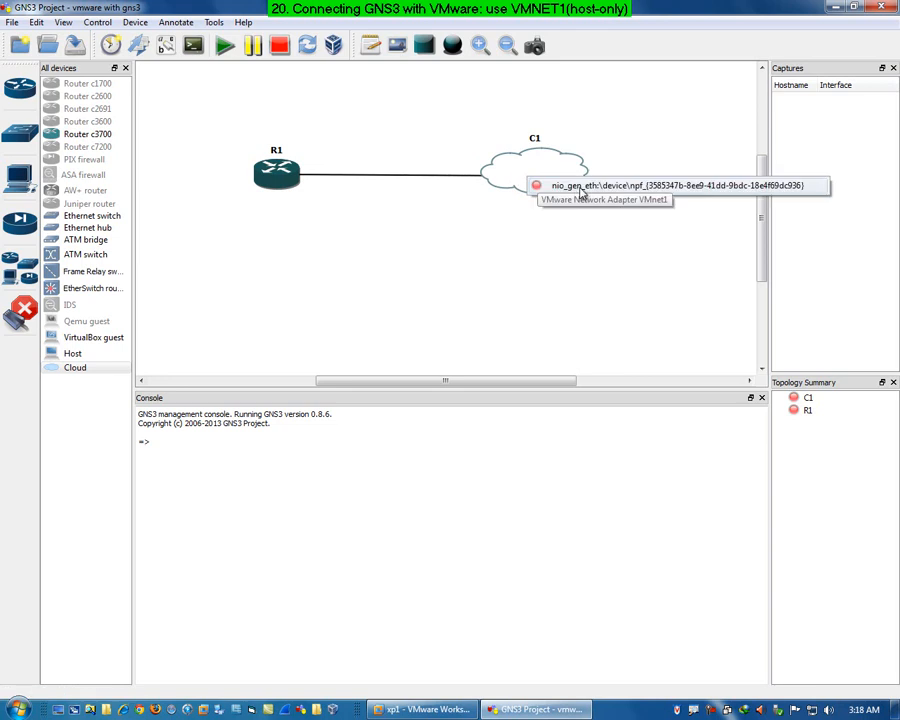
left_click(582, 189)
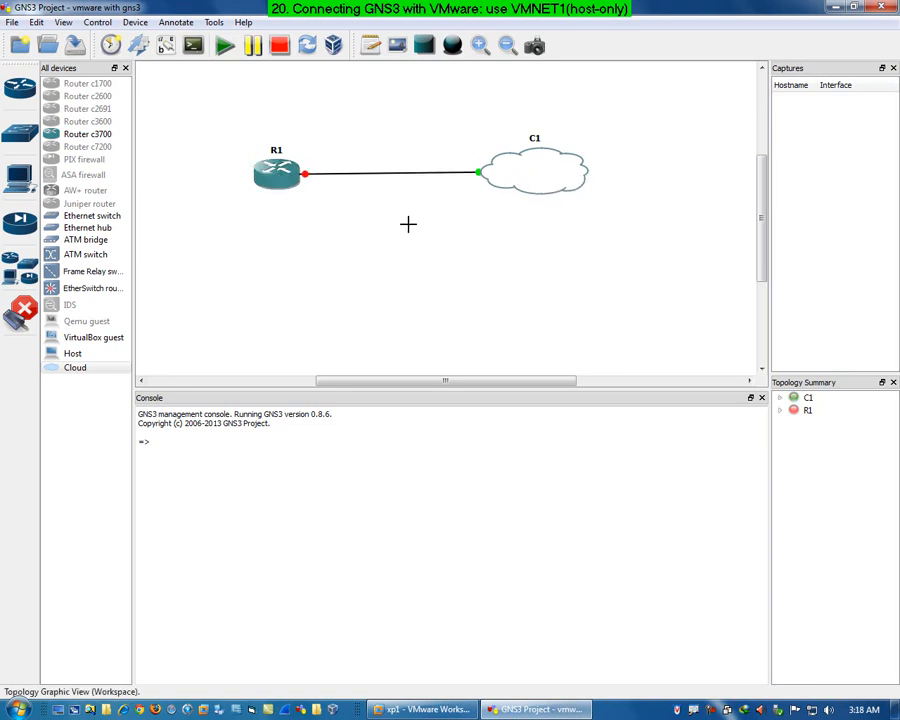
left_click(16, 315)
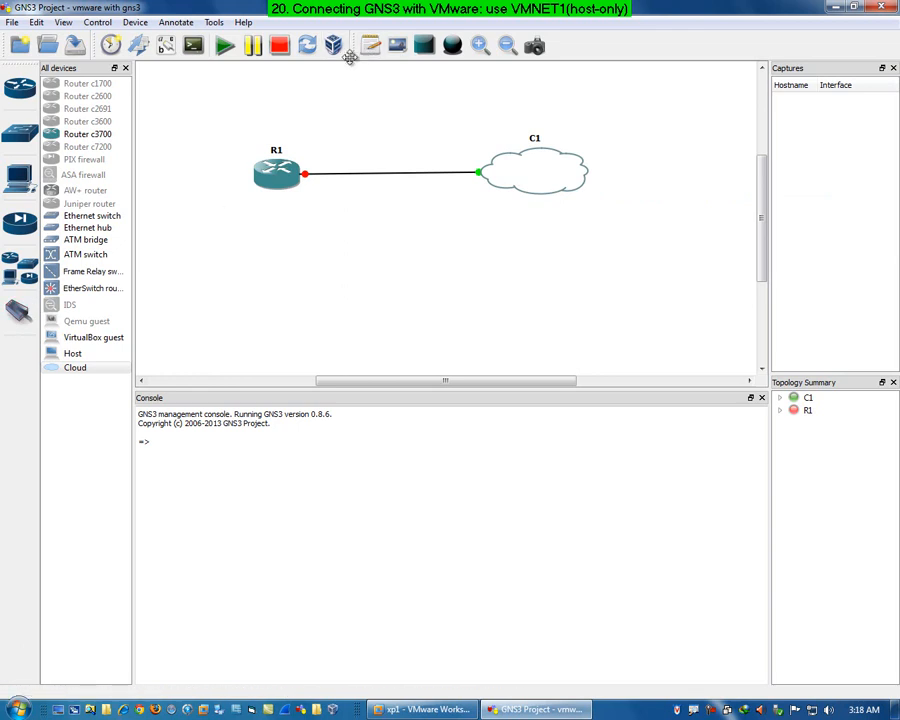
- Show the interface labels in the topology and add the note "10.0.0.0 /24" above the link
left_click(166, 47)
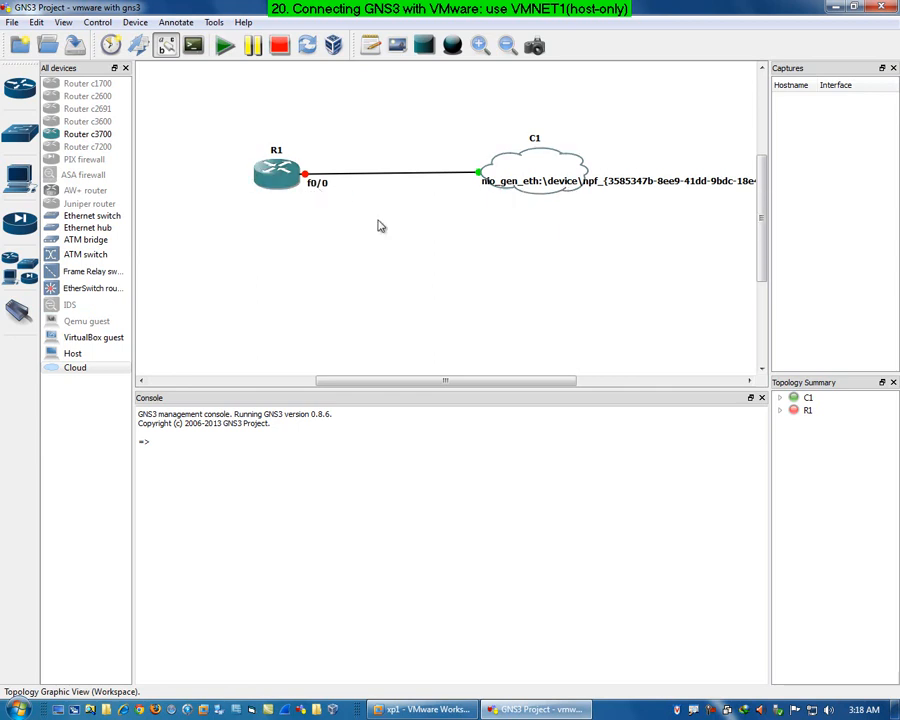
left_click_drag(460, 384, 497, 393)
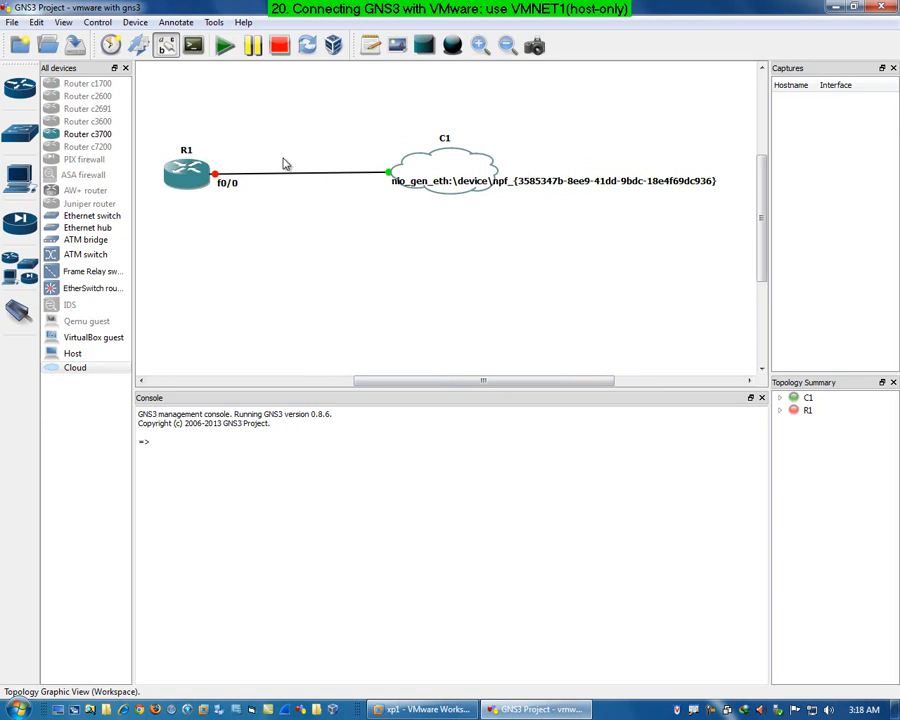
left_click(369, 48)
left_click(275, 155)
type("10.")
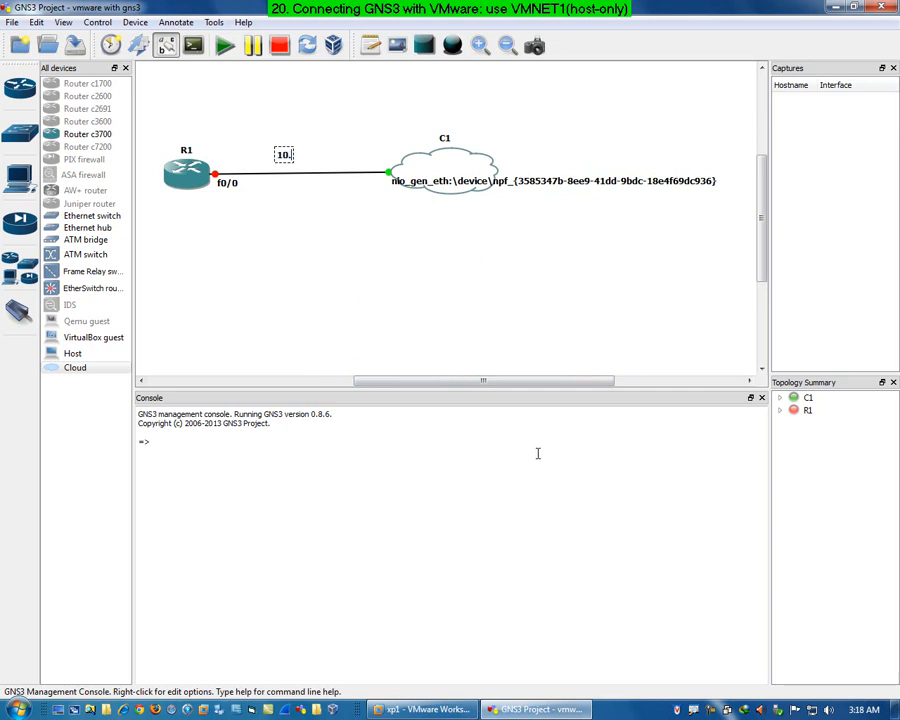
type("0.0.0 / 24")
left_click(307, 286)
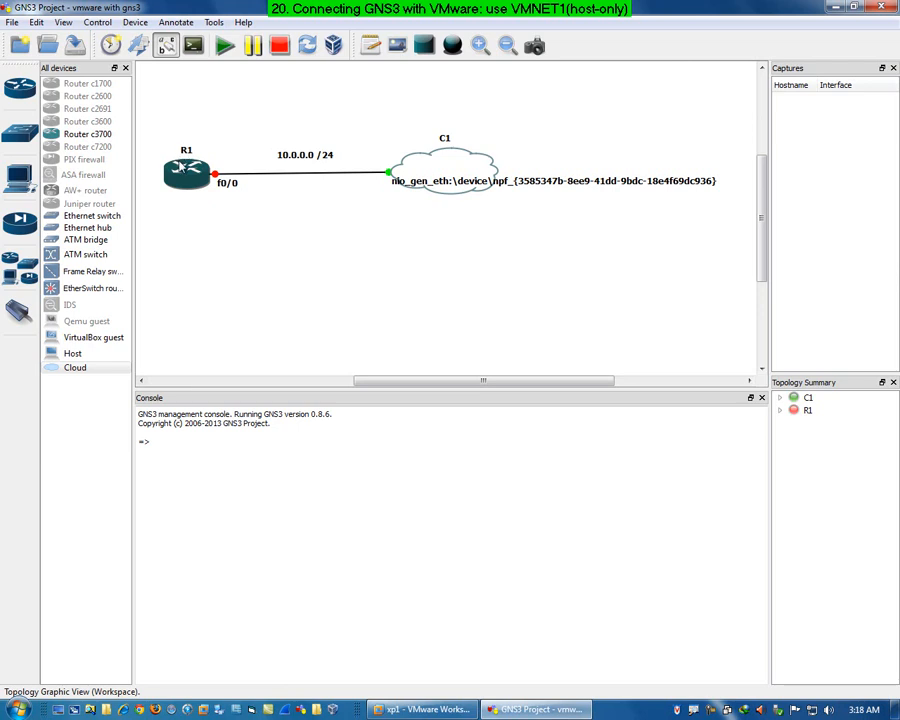
- Add a note reading "10.0.0.1" just below router R1 for its f0/0 address
left_click(371, 46)
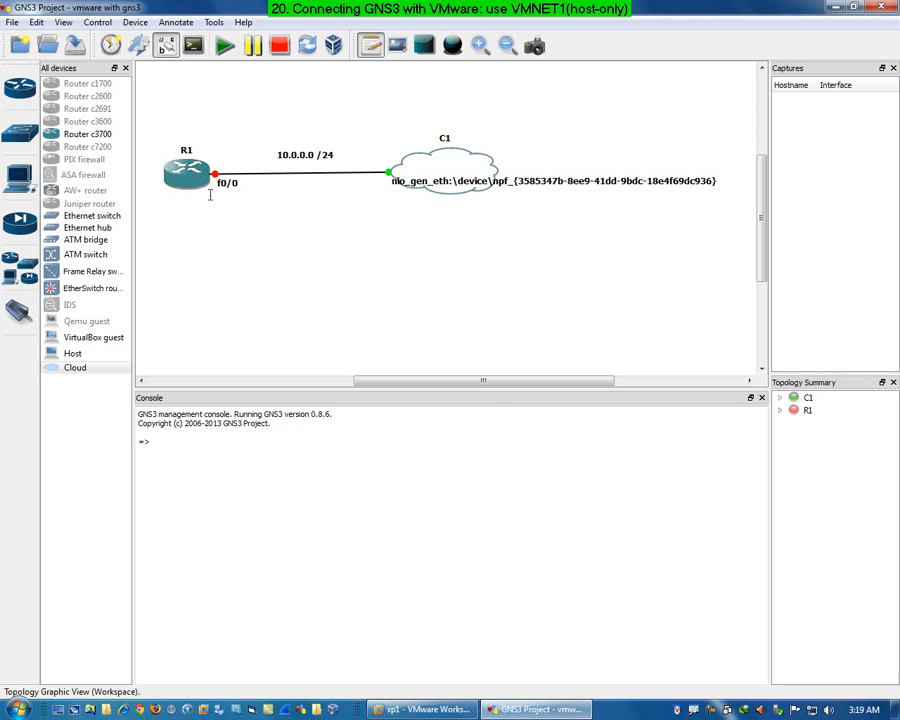
left_click(187, 198)
type("10.0.0")
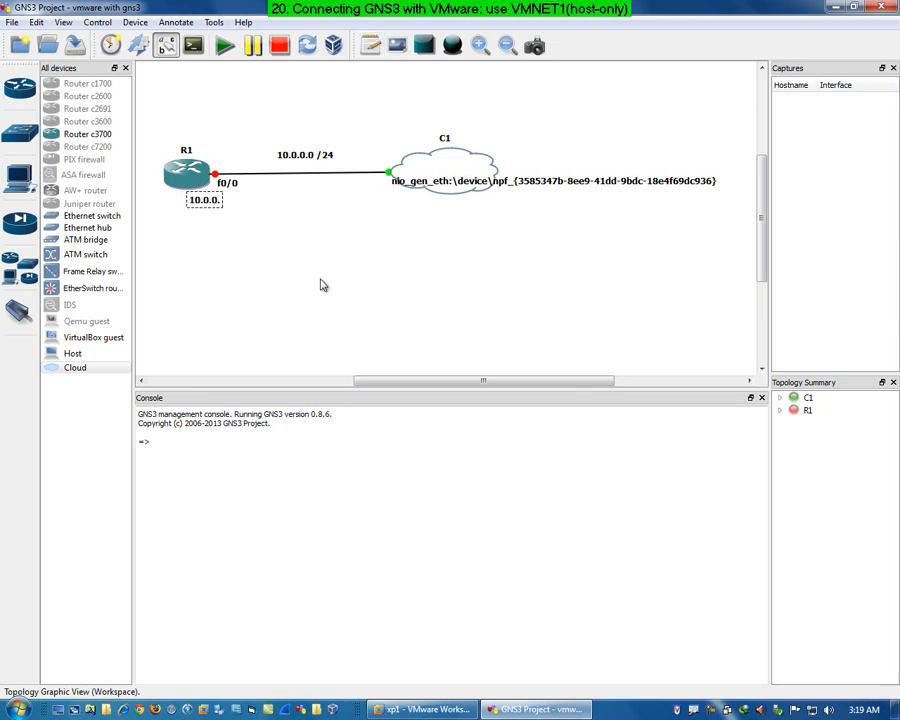
type(".10")
key("BackSpace")
left_click(319, 281)
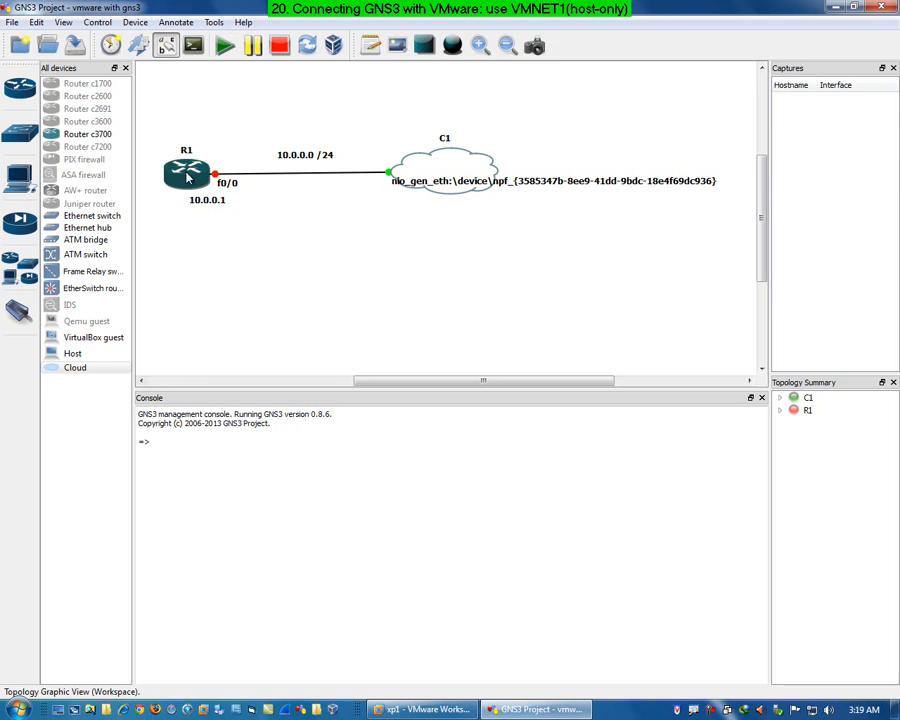
- Add a note reading "DHCP server" above router R1's name
left_click(370, 47)
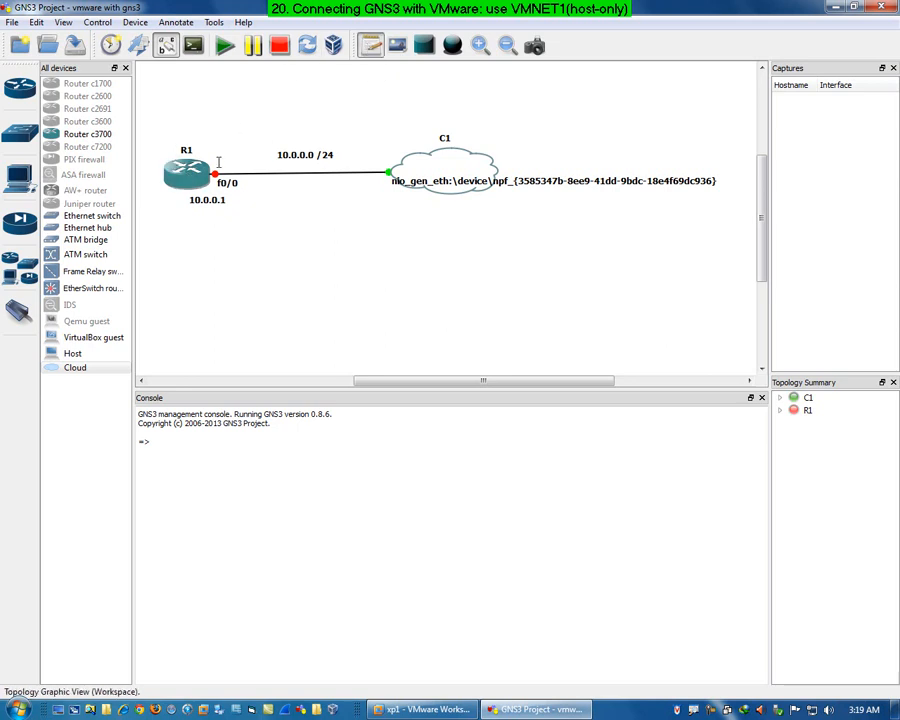
left_click(156, 137)
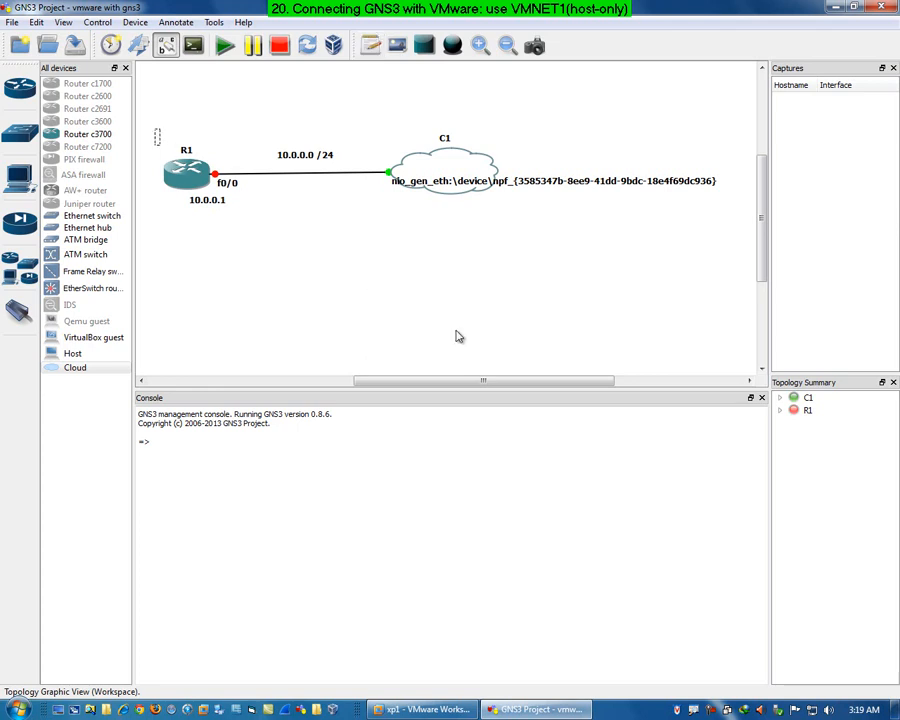
type("DHCP server")
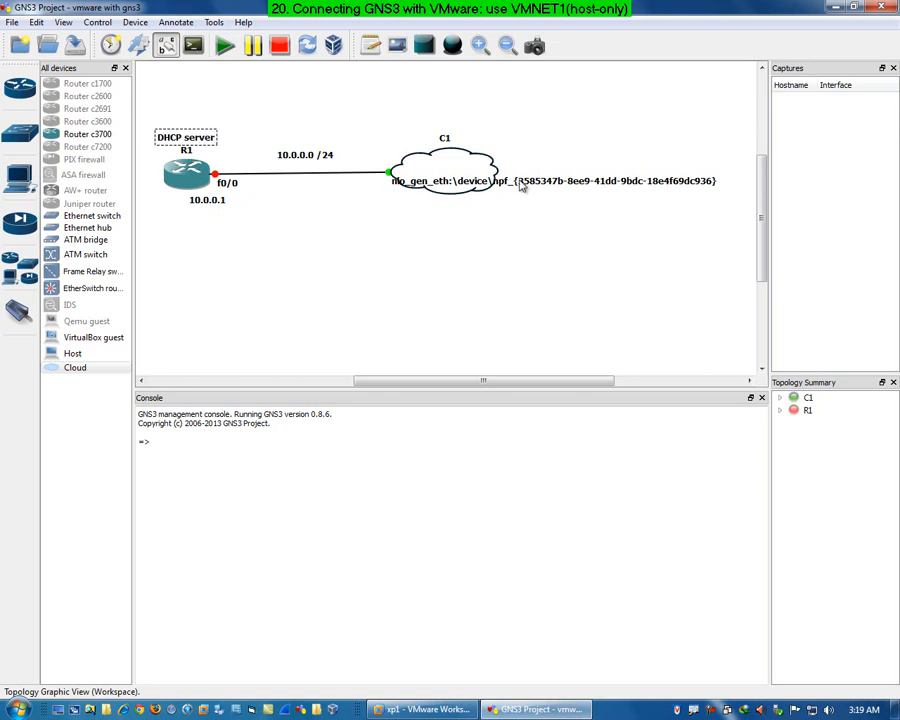
left_click(538, 219)
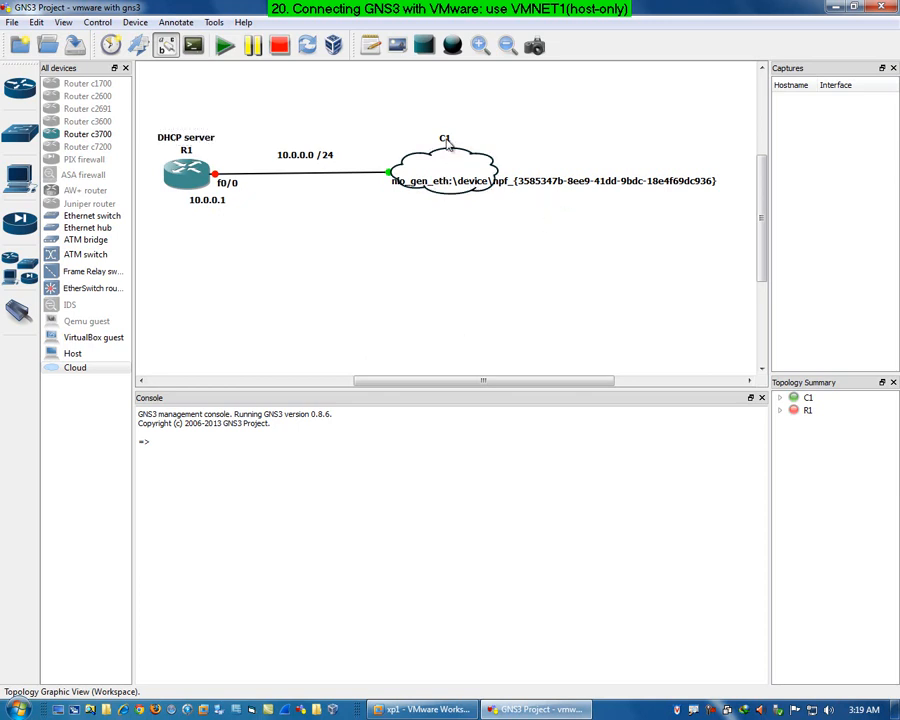
- Move the C1 name label inside the cloud and add the note "DHCP Client" above the cloud
left_click_drag(447, 143, 452, 173)
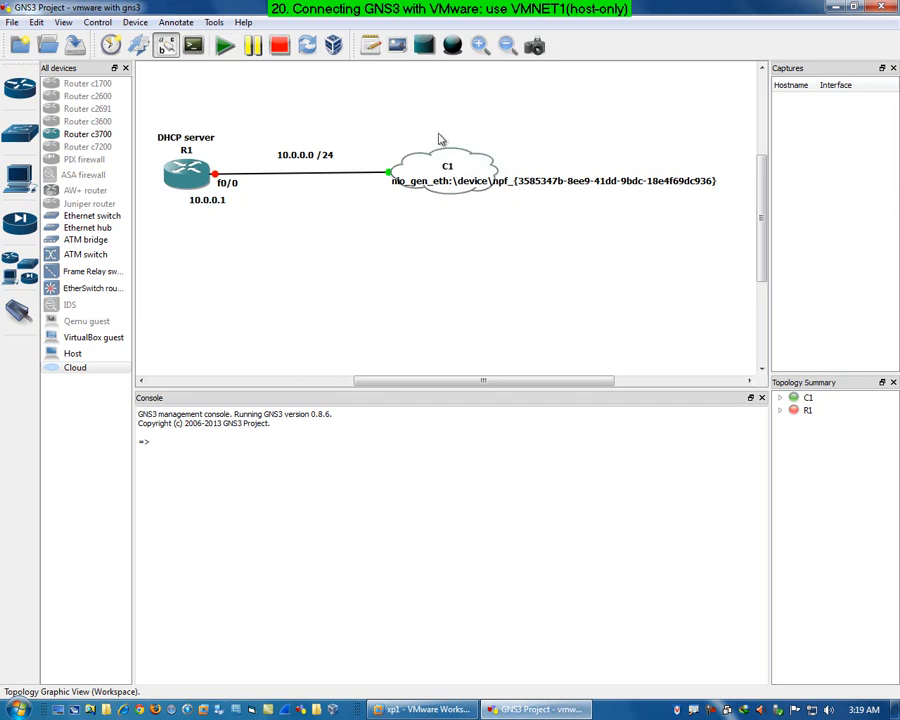
left_click(372, 47)
left_click(416, 135)
type("DHCP C")
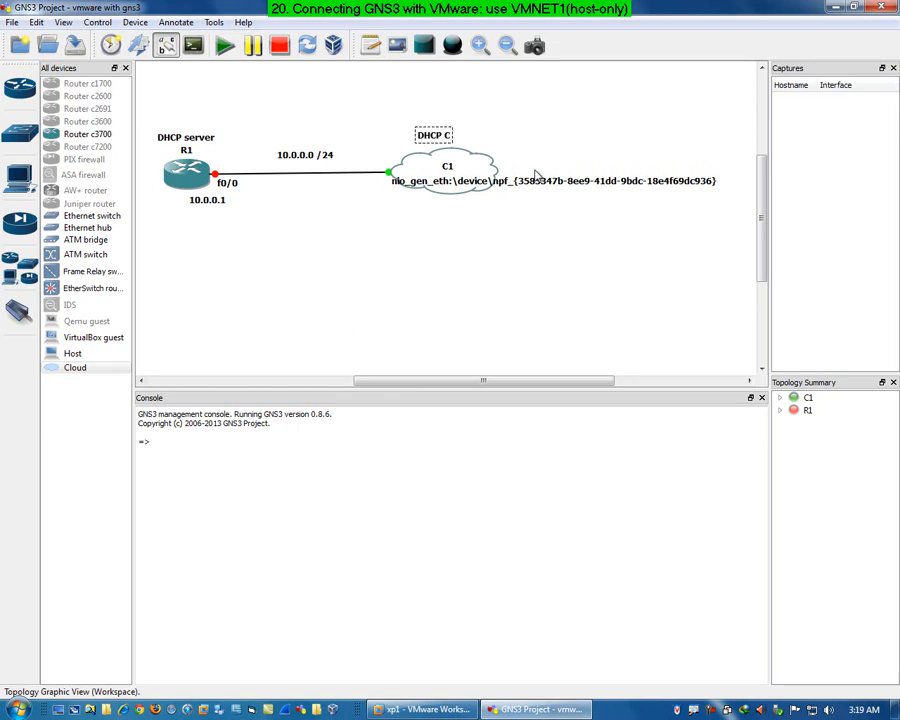
type("lient")
left_click(560, 145)
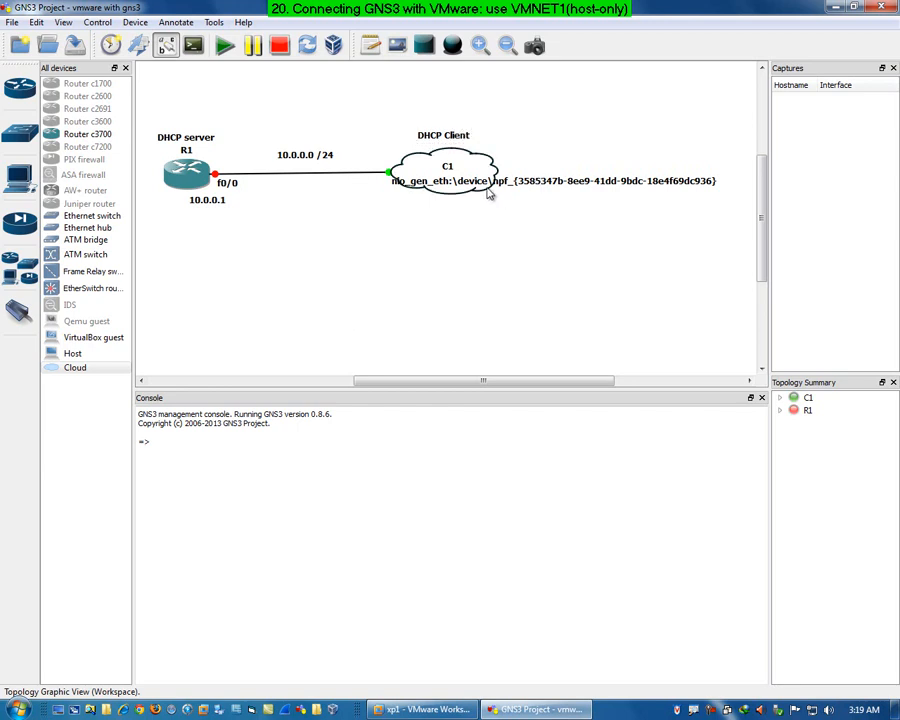
- Nudge the cloud's interface label away from the link end and start all devices in the topology
left_click_drag(472, 183, 489, 182)
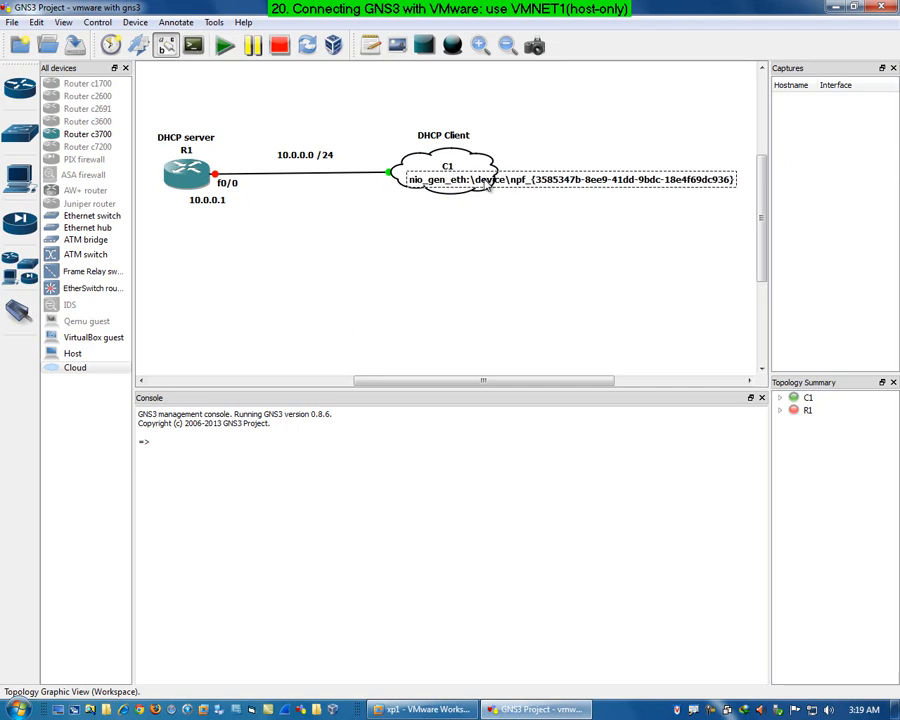
left_click(532, 275)
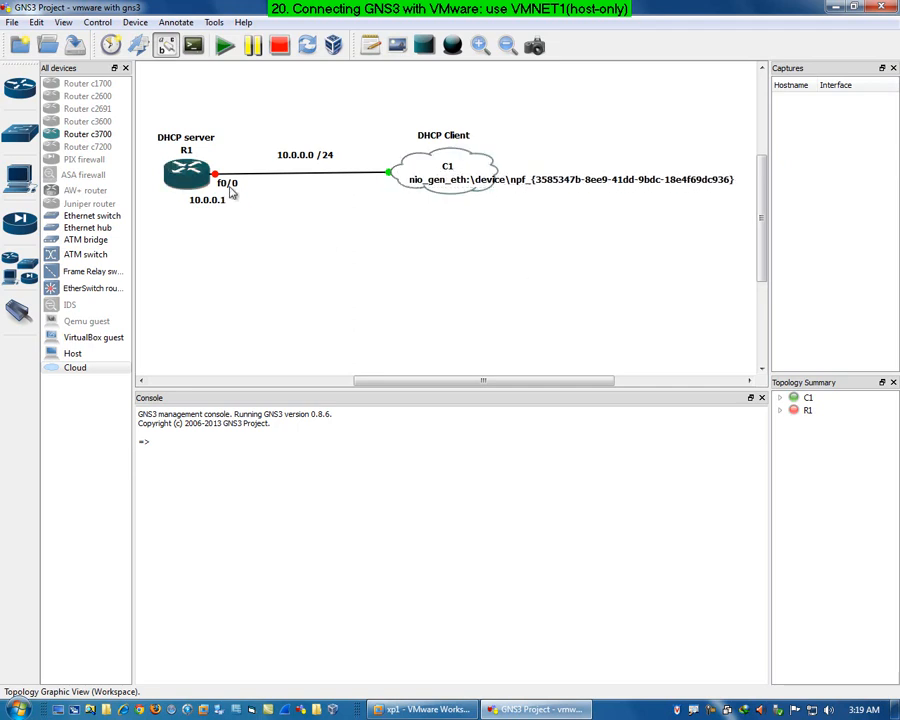
left_click(226, 46)
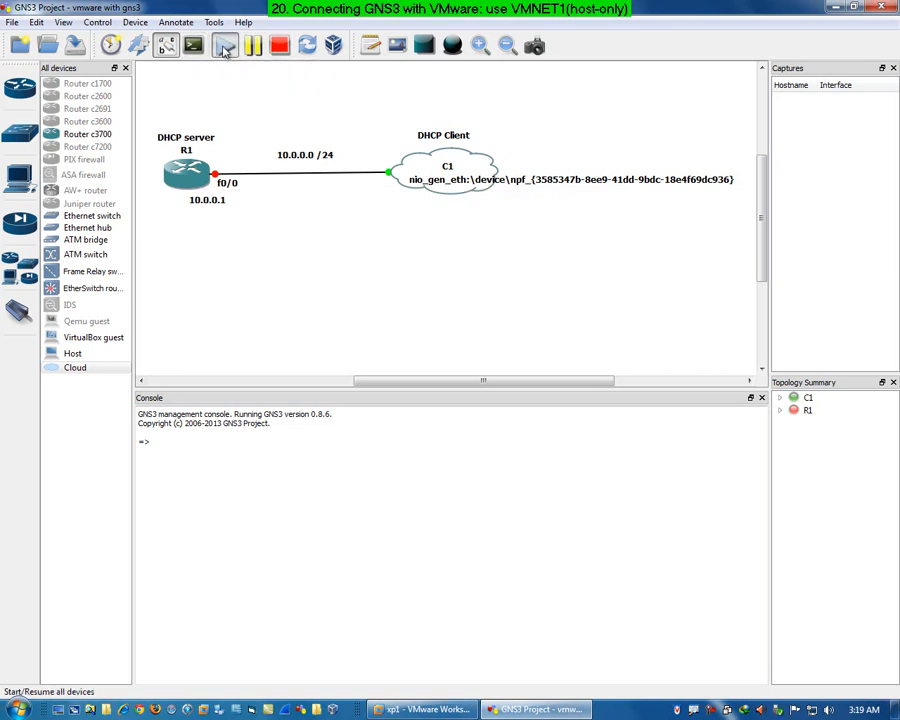
left_click(805, 412)
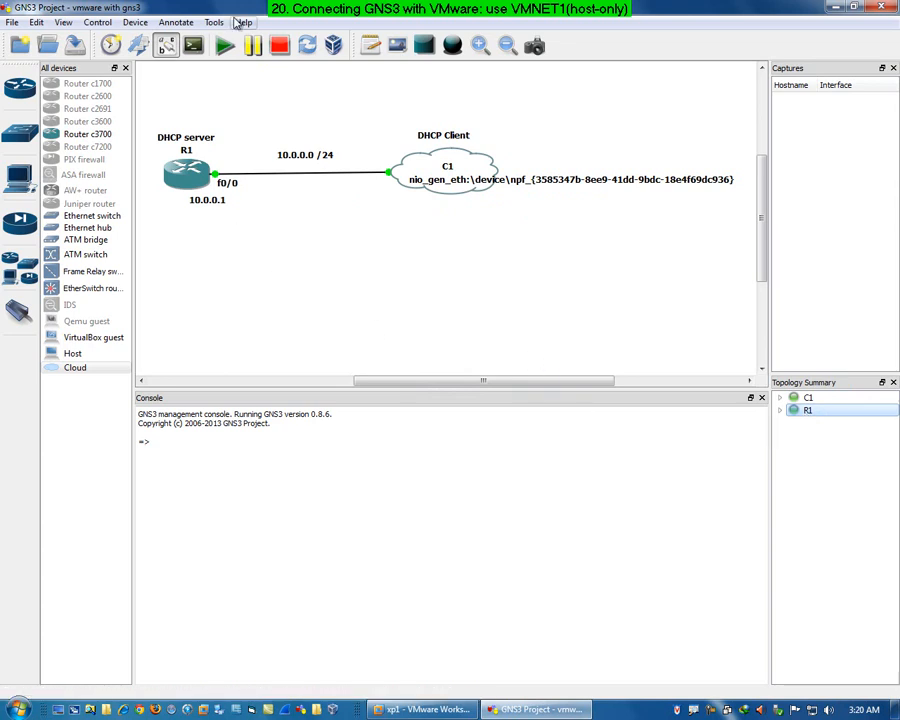
- Open the console of R1, move its window below the topology, and enter global configuration mode with conf t
left_click(196, 53)
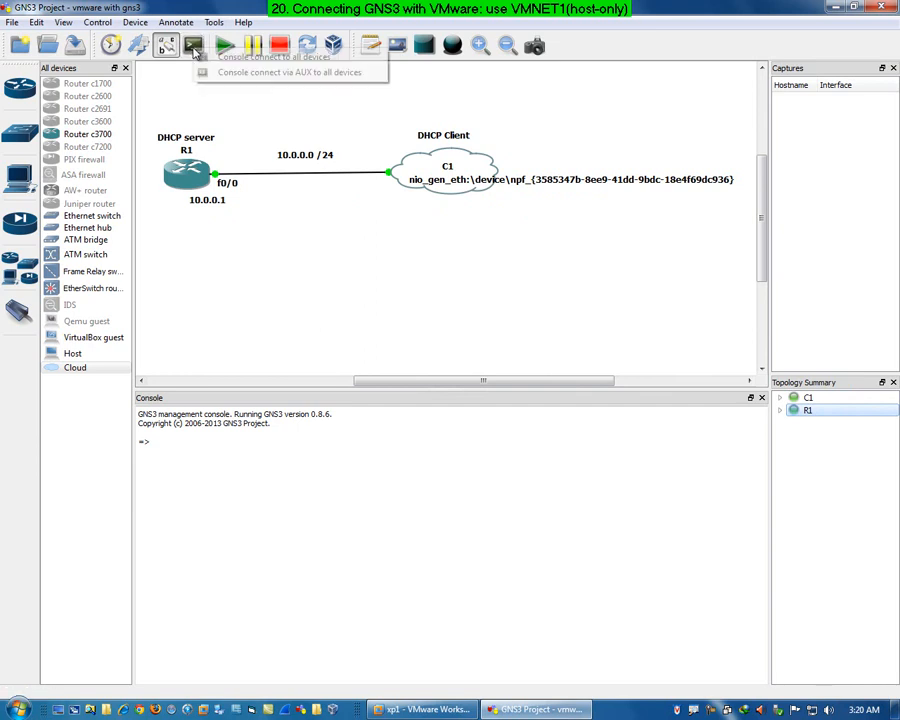
left_click(198, 57)
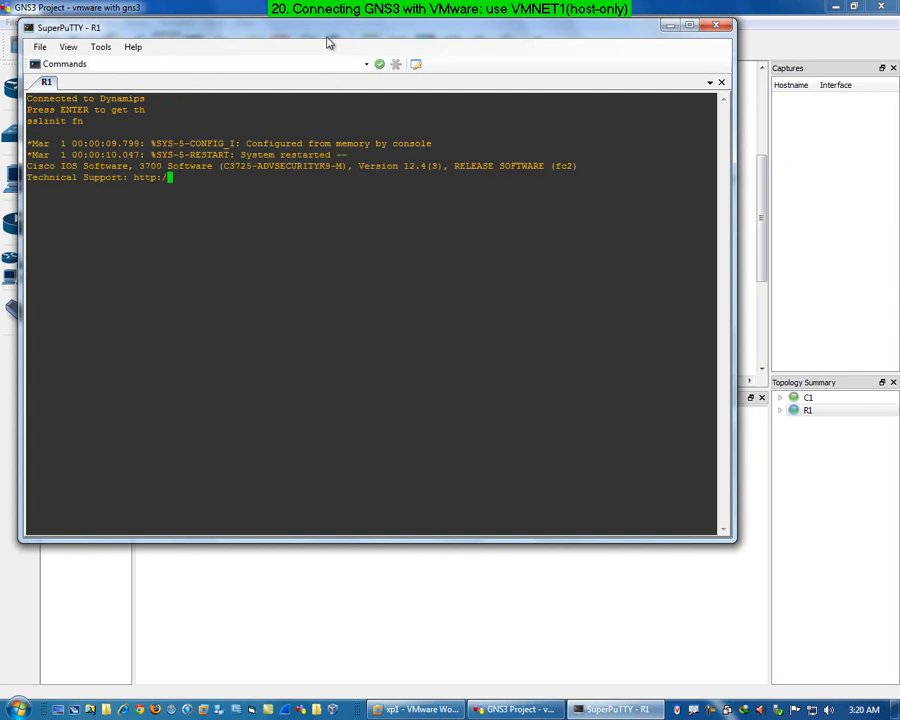
left_click_drag(326, 36, 366, 377)
type("en")
key("Return")
type("conf t")
key("Return")
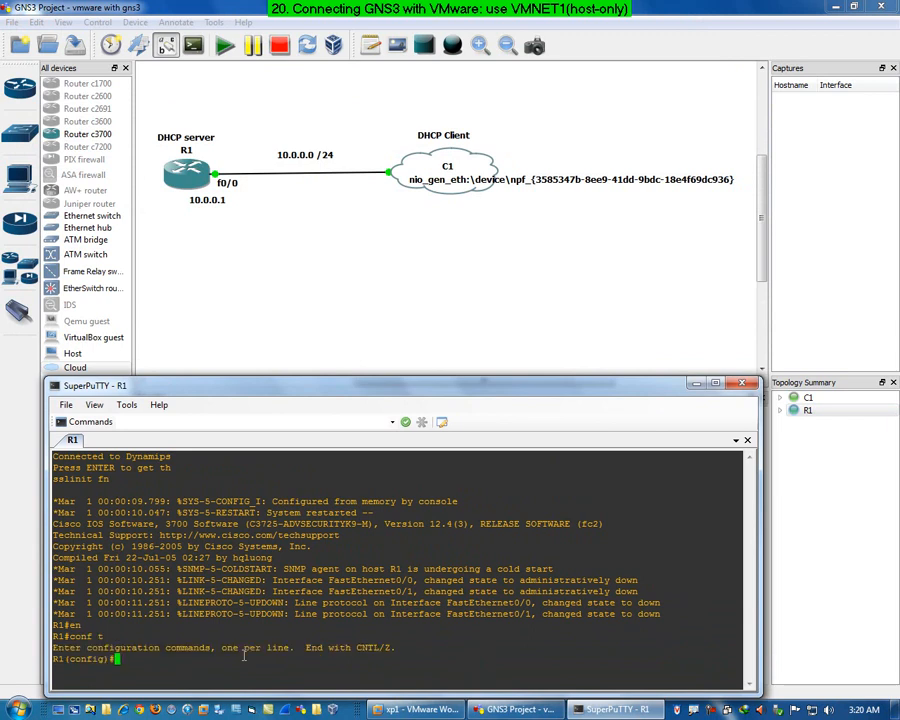
- Display the brief IP interface summary of R1 from within global configuration mode
type("show ip int brief")
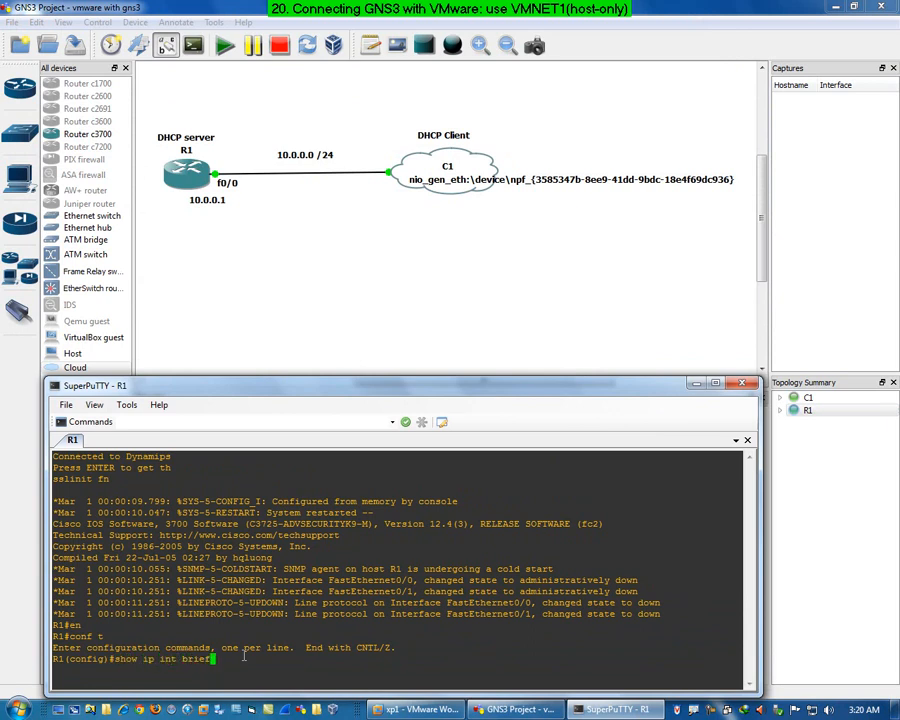
key("Return")
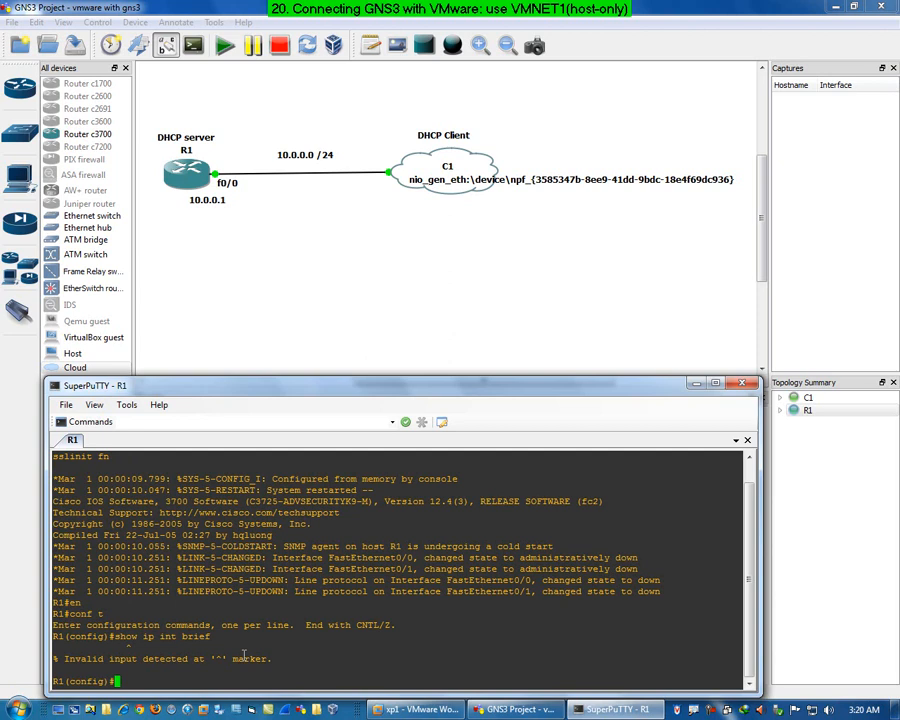
type("do sho")
type("w ip in")
type("t bre")
type("if")
key("Return")
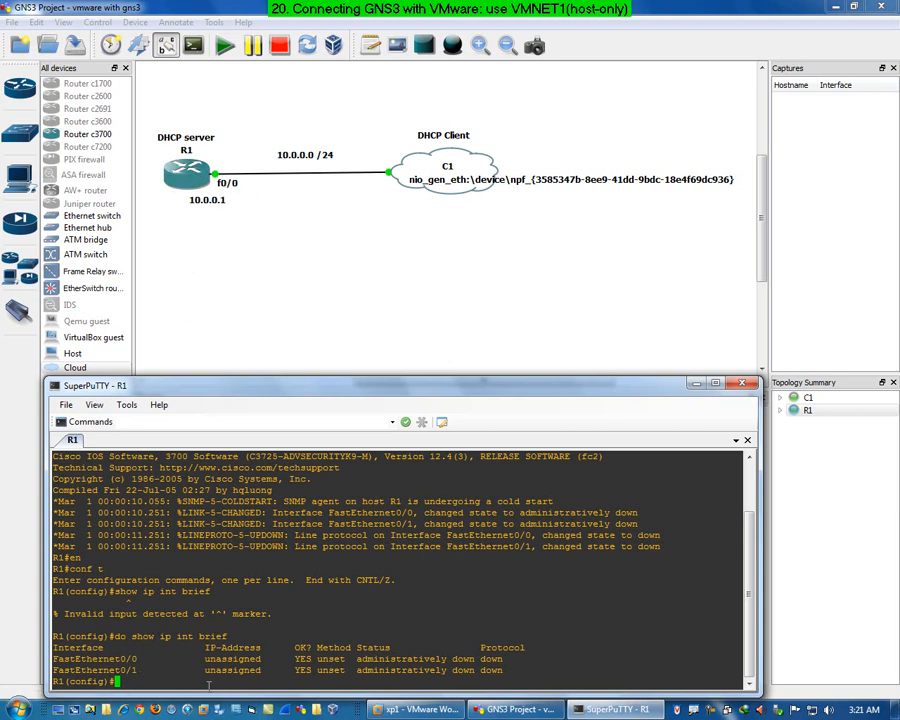
- Enable R1's fa0/0 with address 10.0.0.1 255.255.255.0, leave configuration mode, and check the brief IP interface summary
type("int fa0/0")
key("Return")
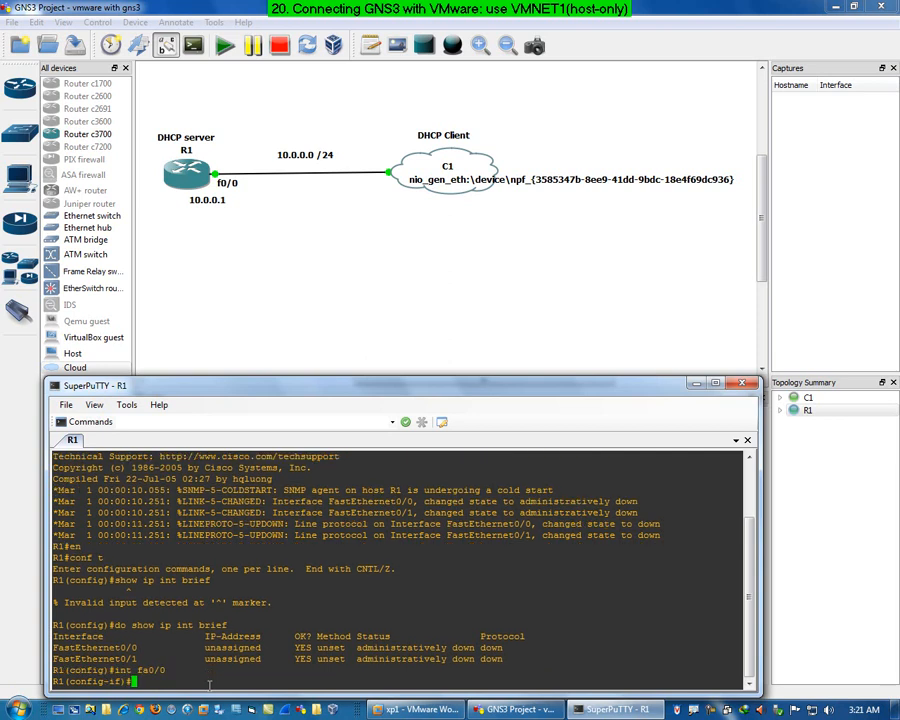
type("ip add 10.0.0.1 255.255.255.255.0")
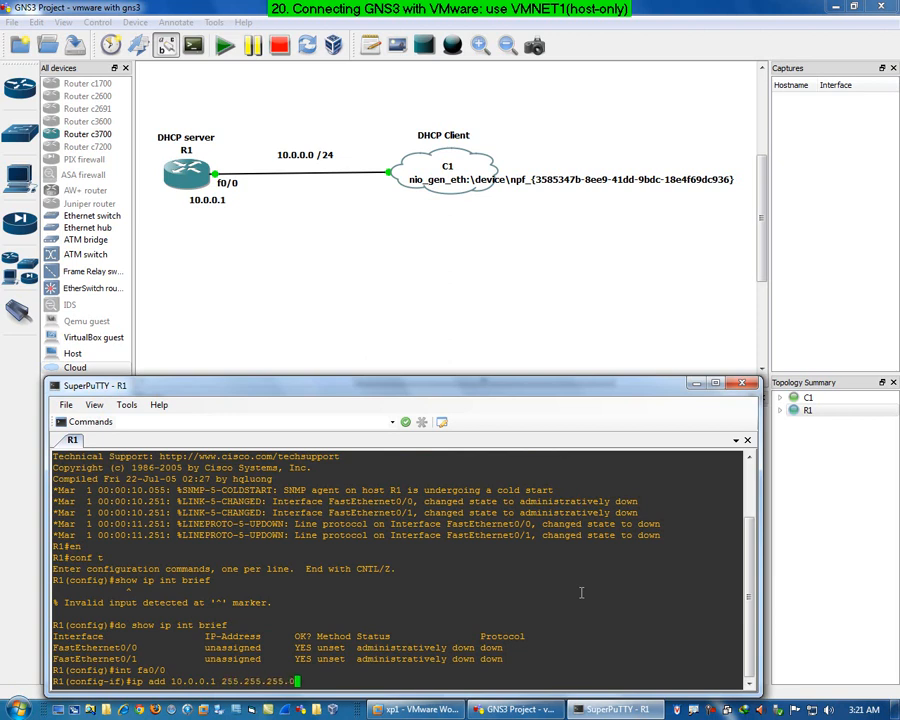
key("Return")
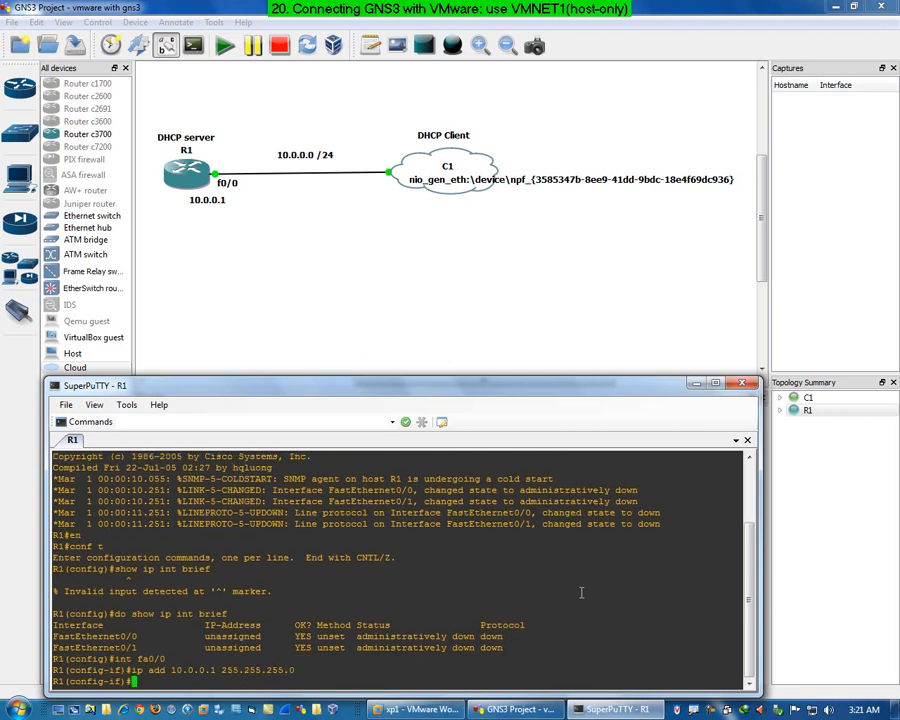
type("no shut")
key("Return")
type("end")
key("Return")
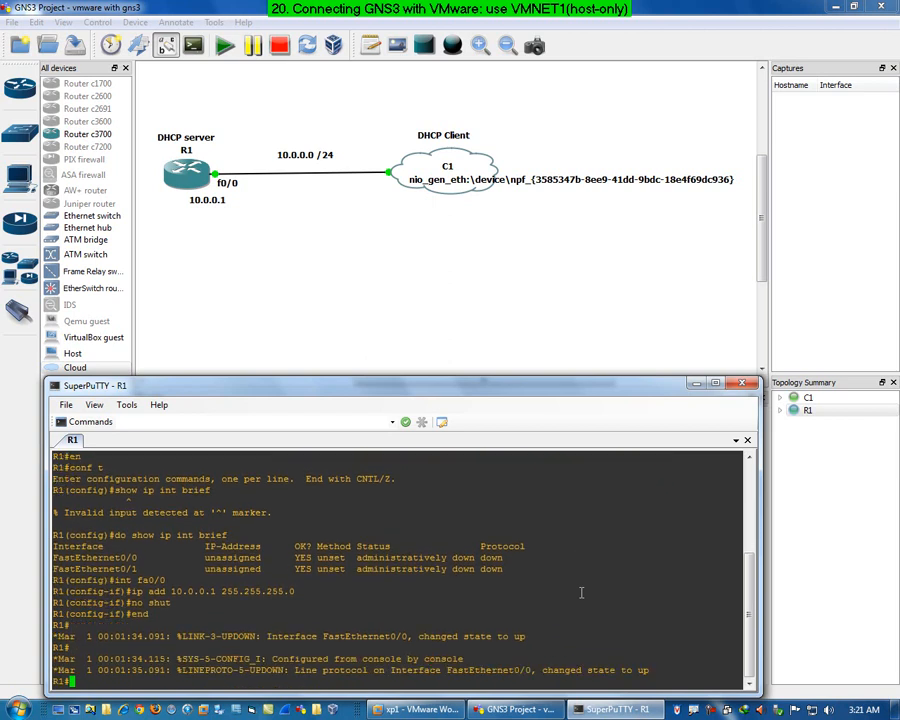
type("show ip int brief")
key("Return")
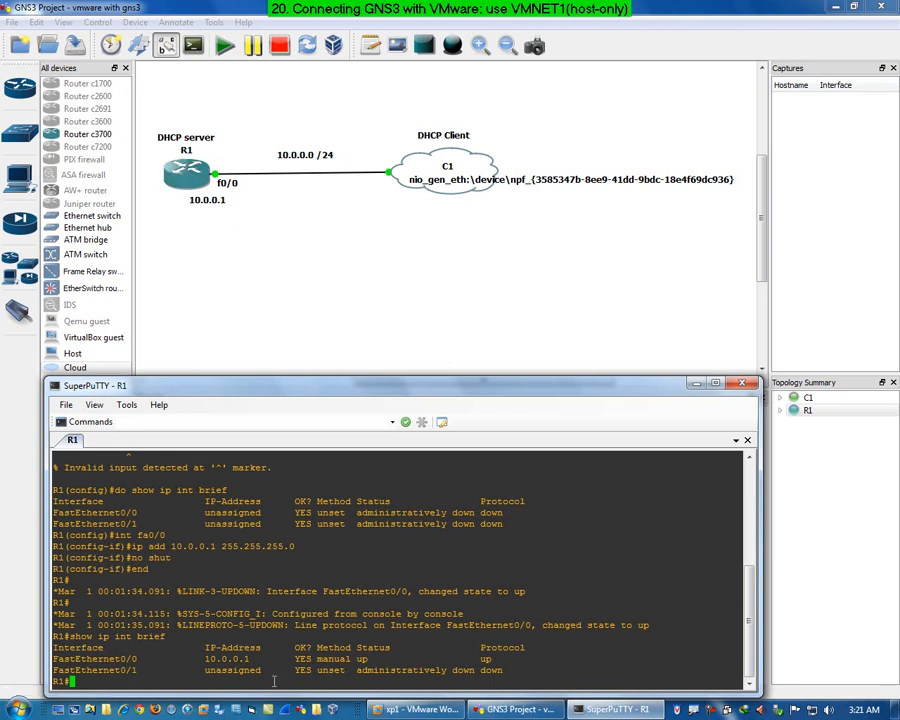
- Create a DHCP pool called mypool on R1 for the network 10.0.0.0 /24
type("conf t")
key("Return")
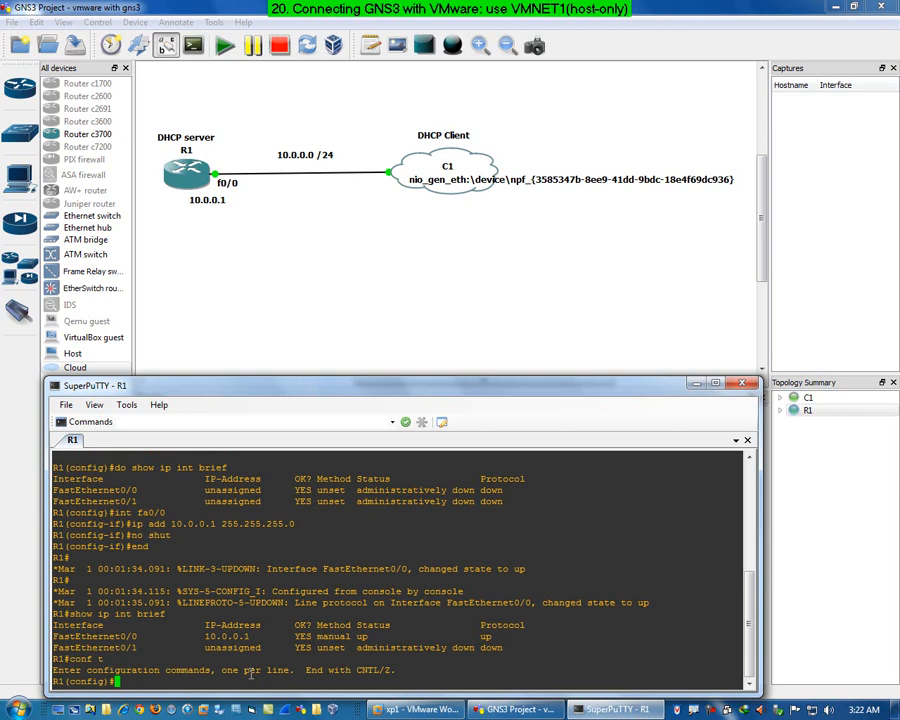
type("ip dhcp pool mypool")
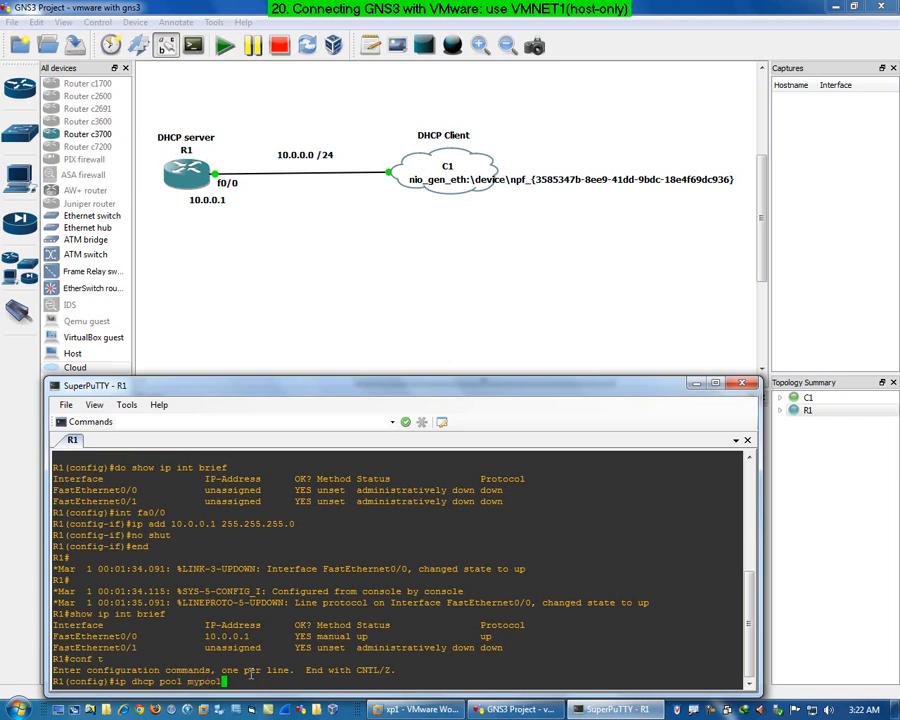
key("Return")
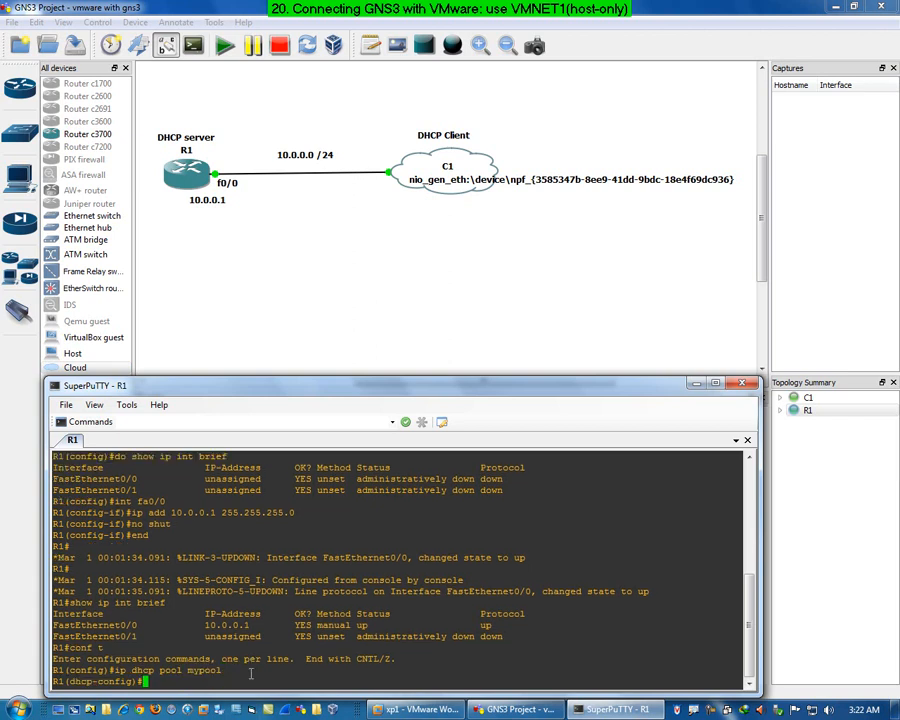
type("network 10.0.0.0 /24")
key("Return")
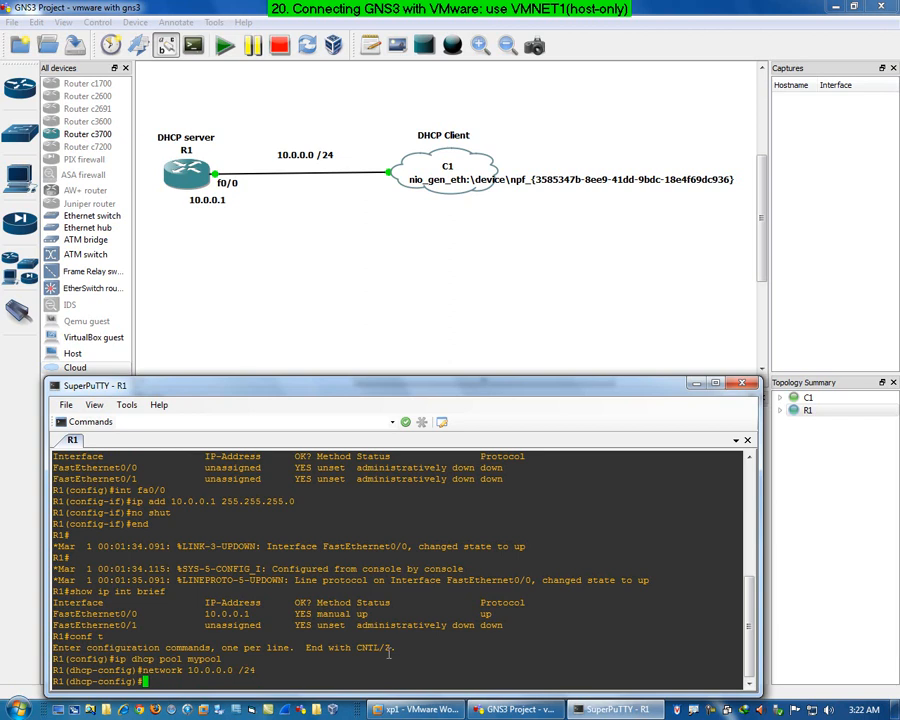
- Set the default router of the DHCP pool to 10.0.0.1
type("default")
key("BackSpace")
type("-rou")
key("Tab")
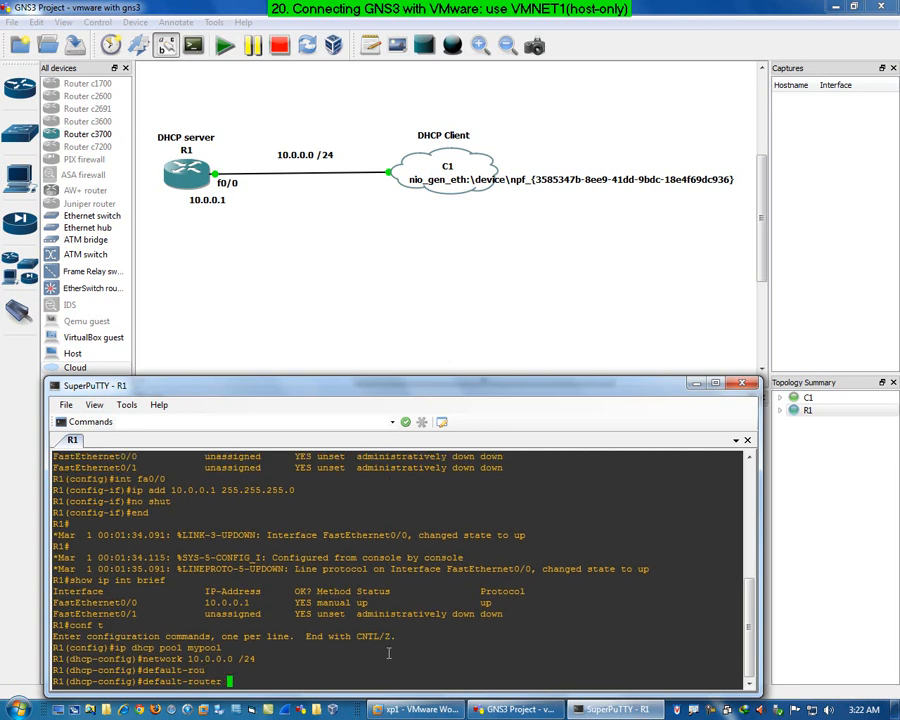
type("10.0.0.1")
key("Return")
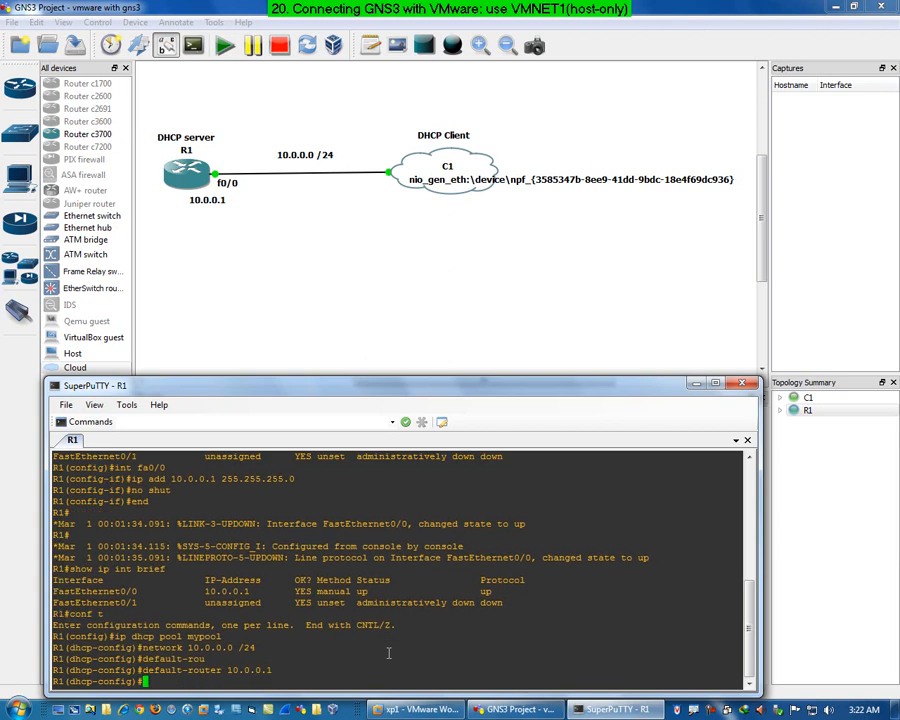
- Set the DNS server of the DHCP pool to 10.0.0.1 and return to global configuration mode
type("dns-ser")
key("Tab")
type("10.00")
type("0.")
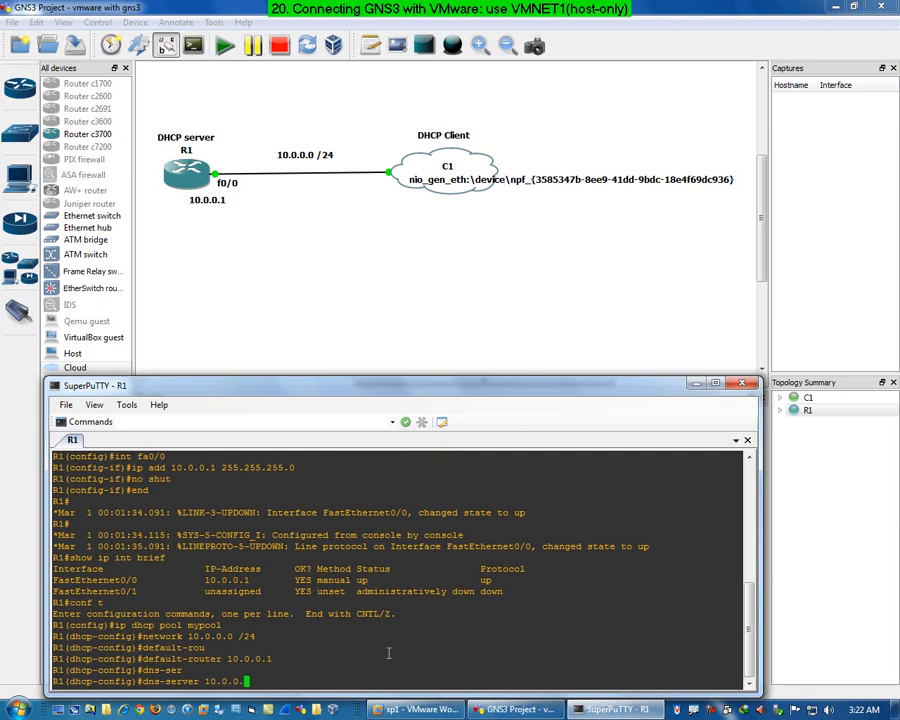
type("1")
key("Return")
type("exit")
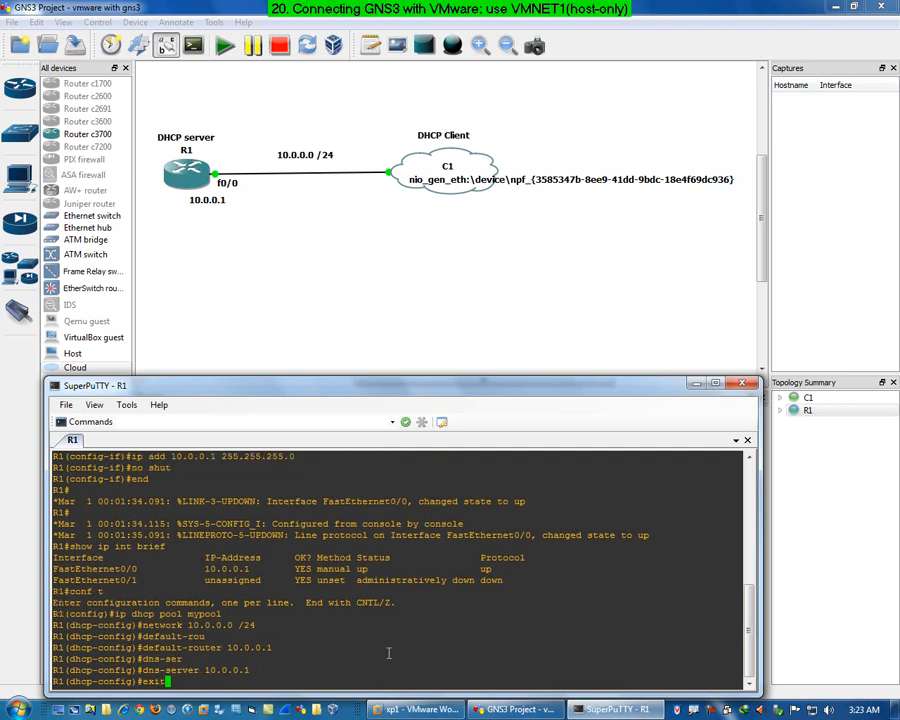
key("Return")
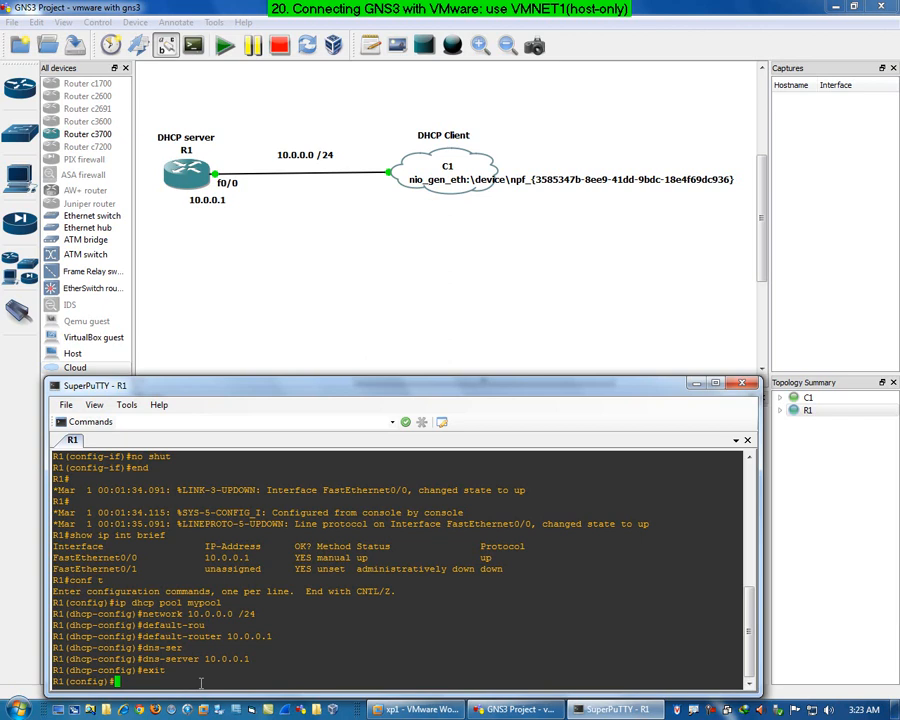
- Exclude addresses 10.0.0.1 through 10.0.0.10 from DHCP assignment on R1 and return to privileged mode
type("ip dhcp excl")
key("Tab")
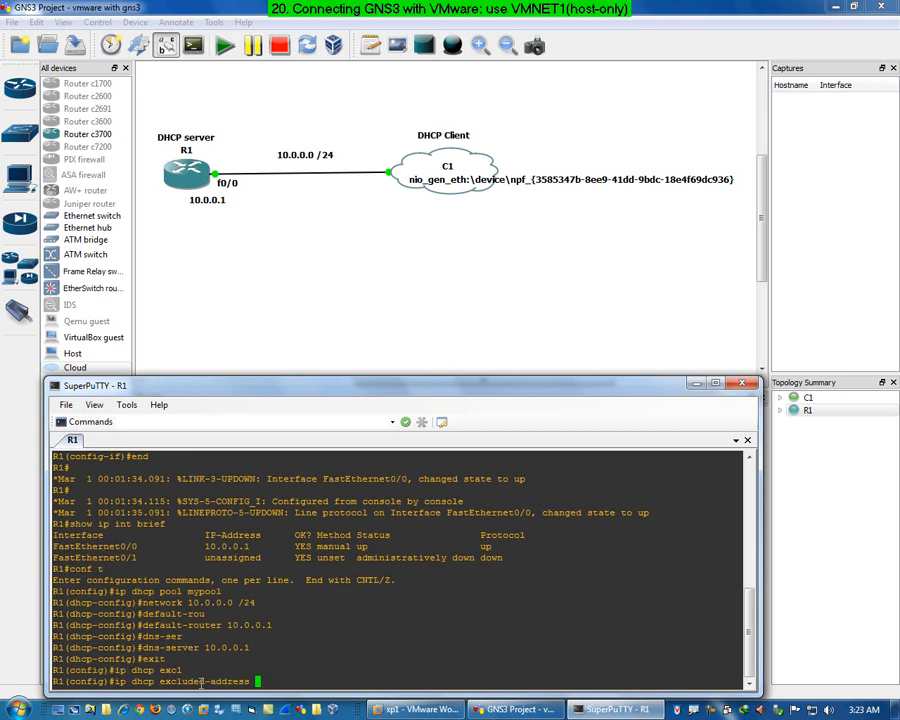
type("10.0.0.1")
type("10.0.0.10")
key("Return")
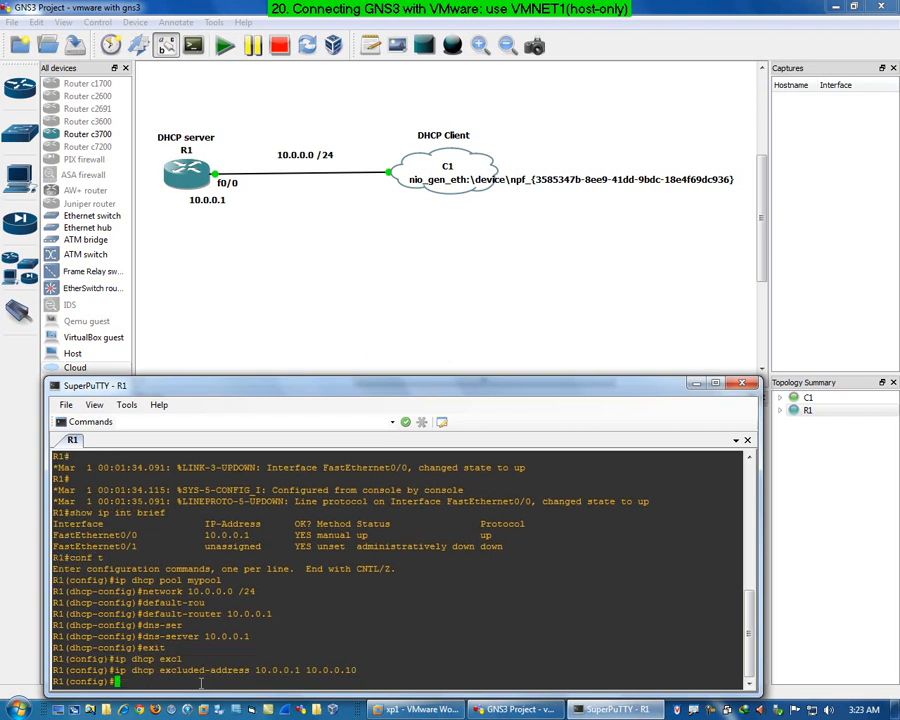
type("end")
key("Return")
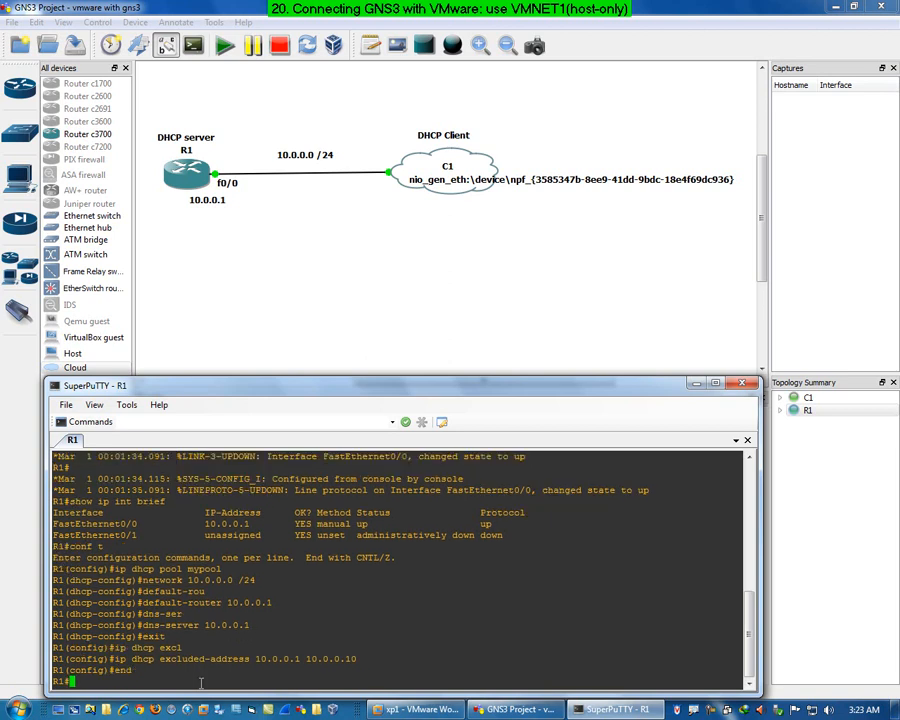
- Display R1's DHCP pool information, first for all pools and again specifically for mypool
type("show ")
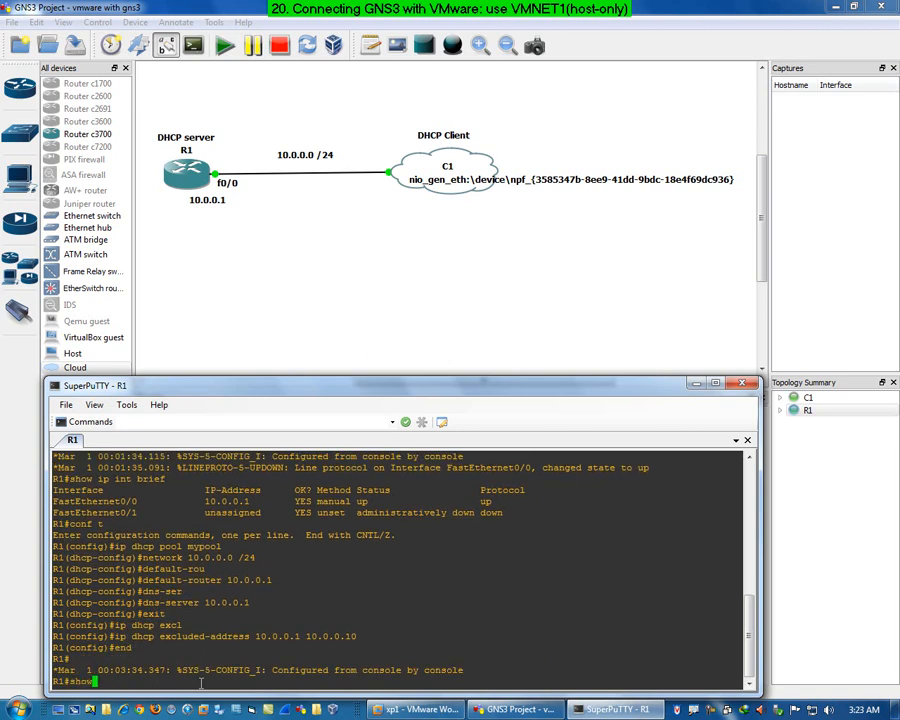
type("ip dhcp pool")
key("Return")
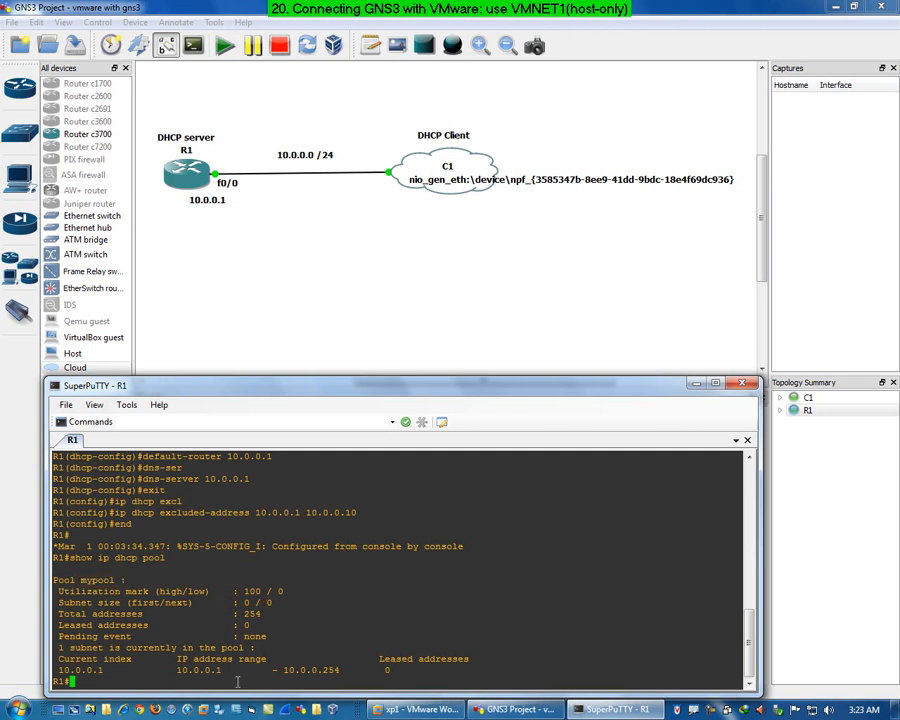
key("Up")
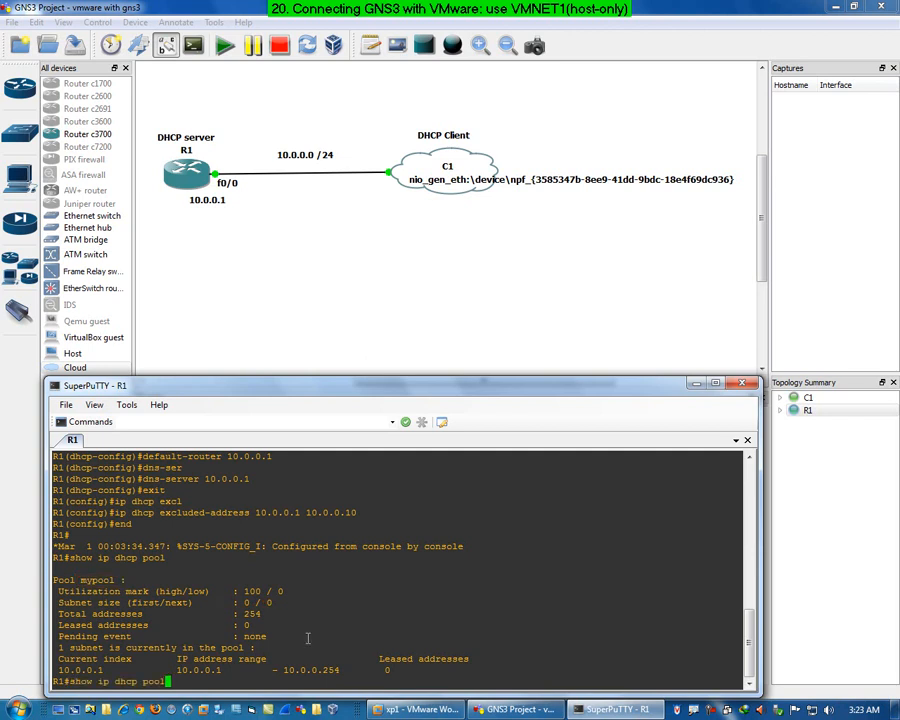
type("mypool")
key("Return")
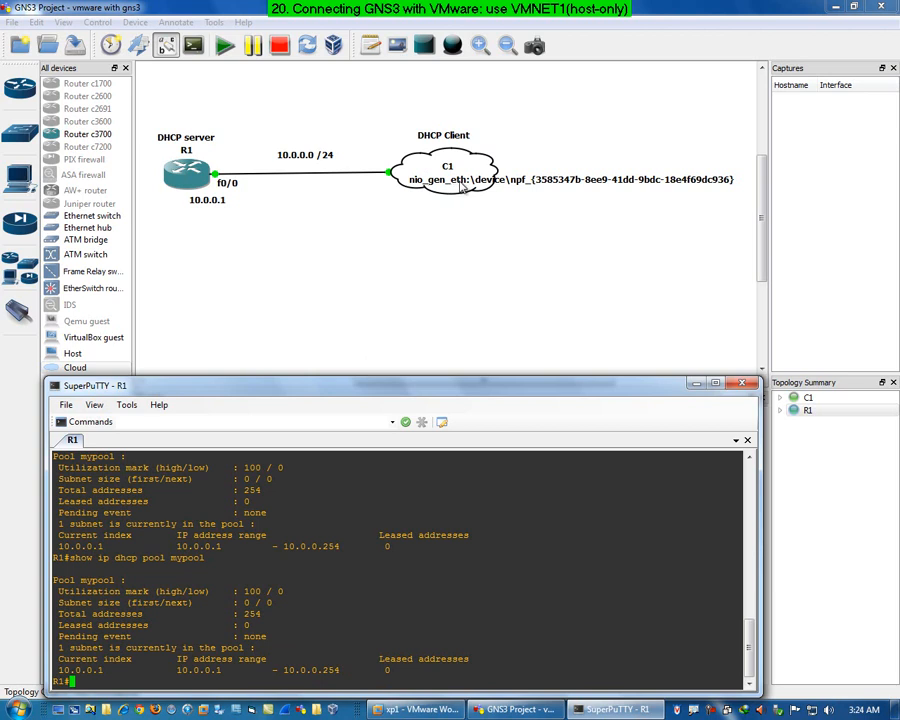
- Switch to VMware Workstation and open the Virtual Network Editor from its home page
left_click(426, 711)
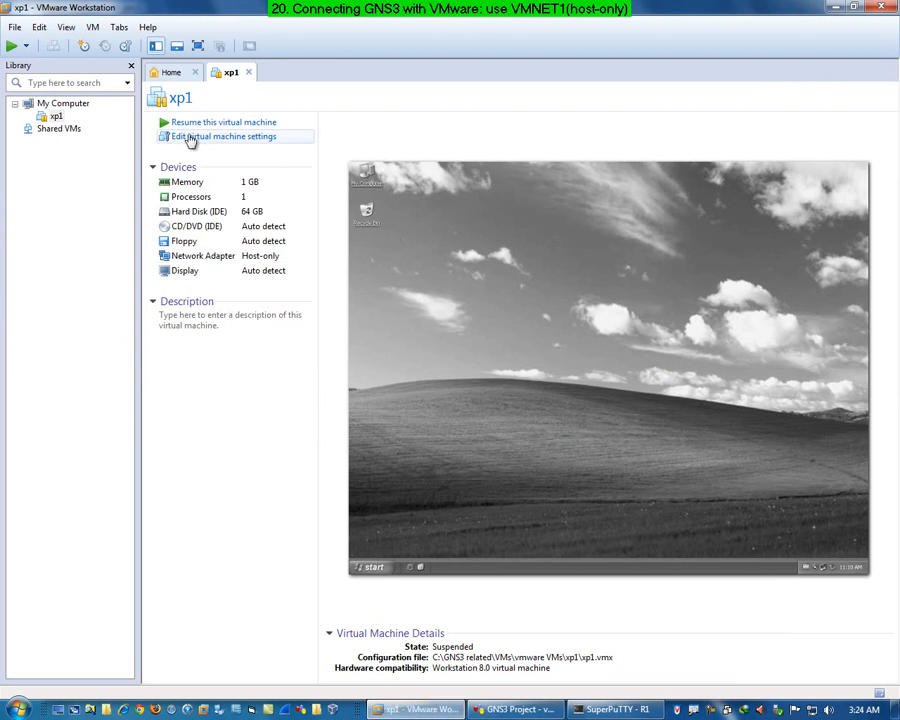
left_click(172, 74)
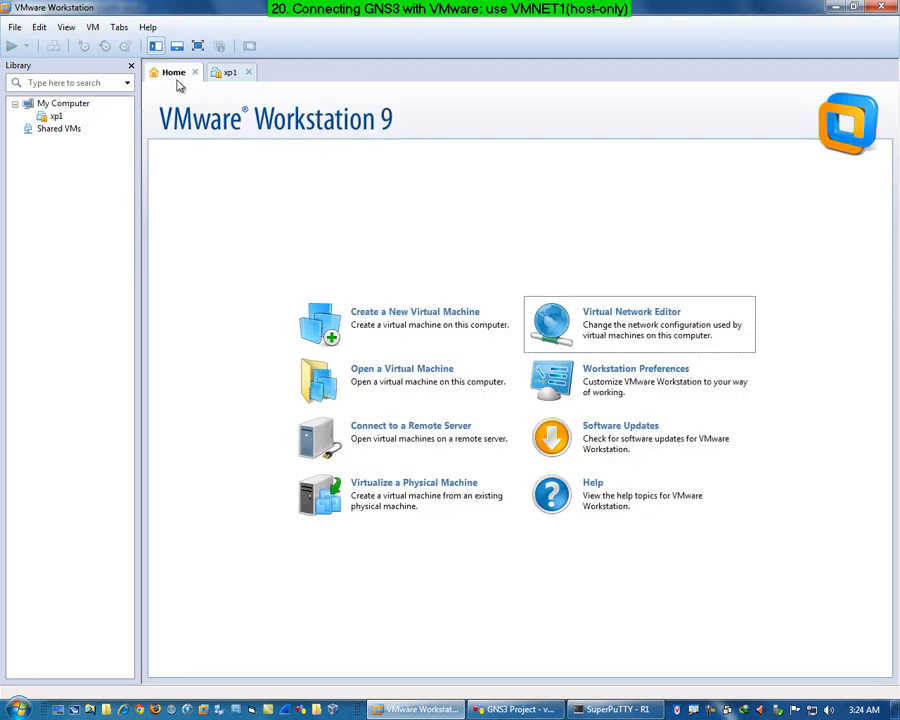
left_click(39, 27)
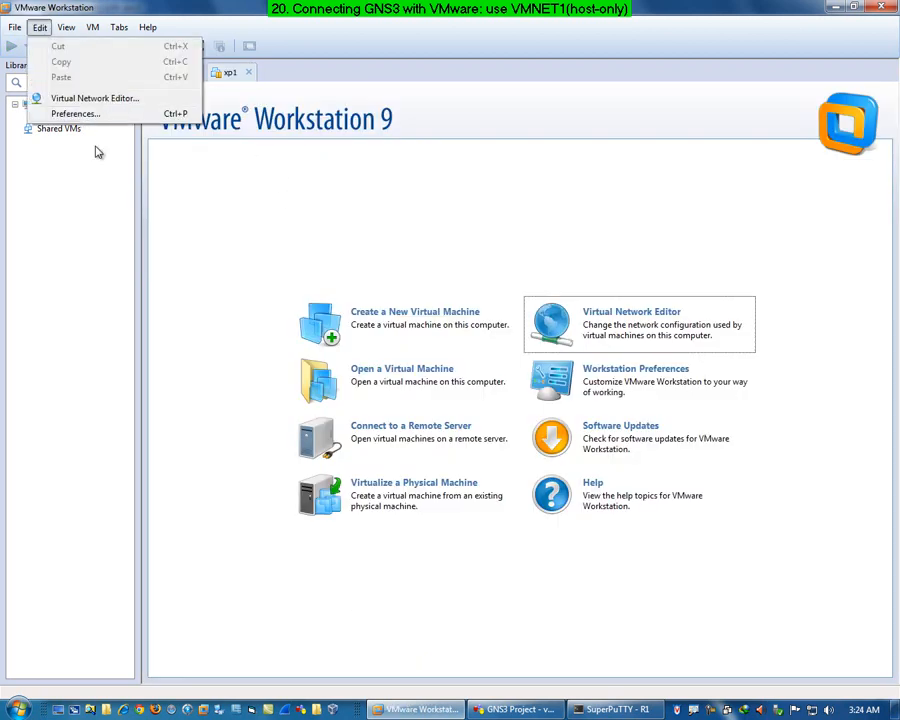
left_click(258, 197)
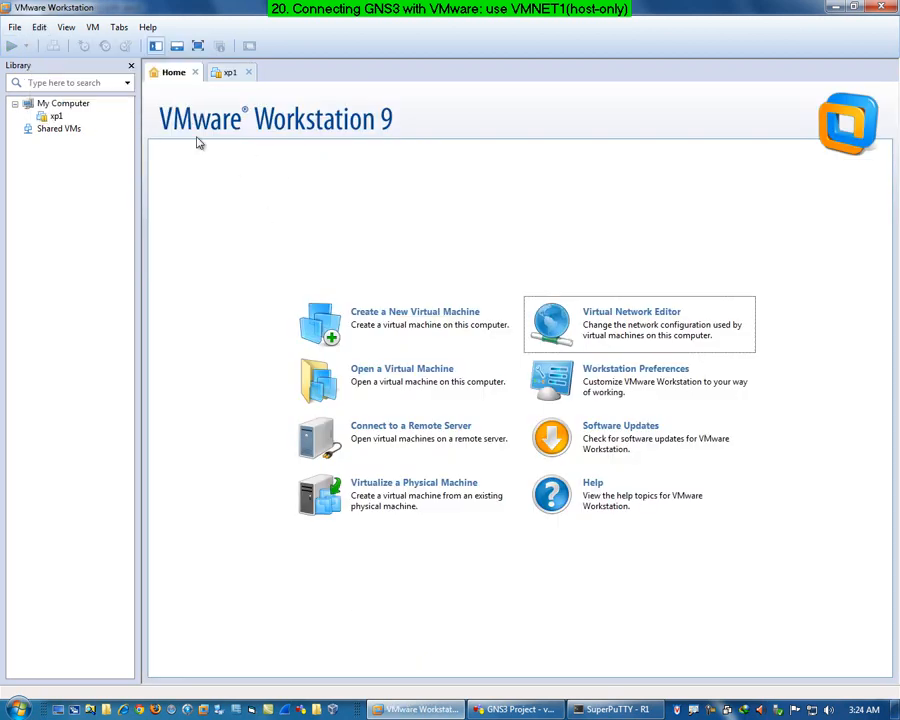
left_click(641, 317)
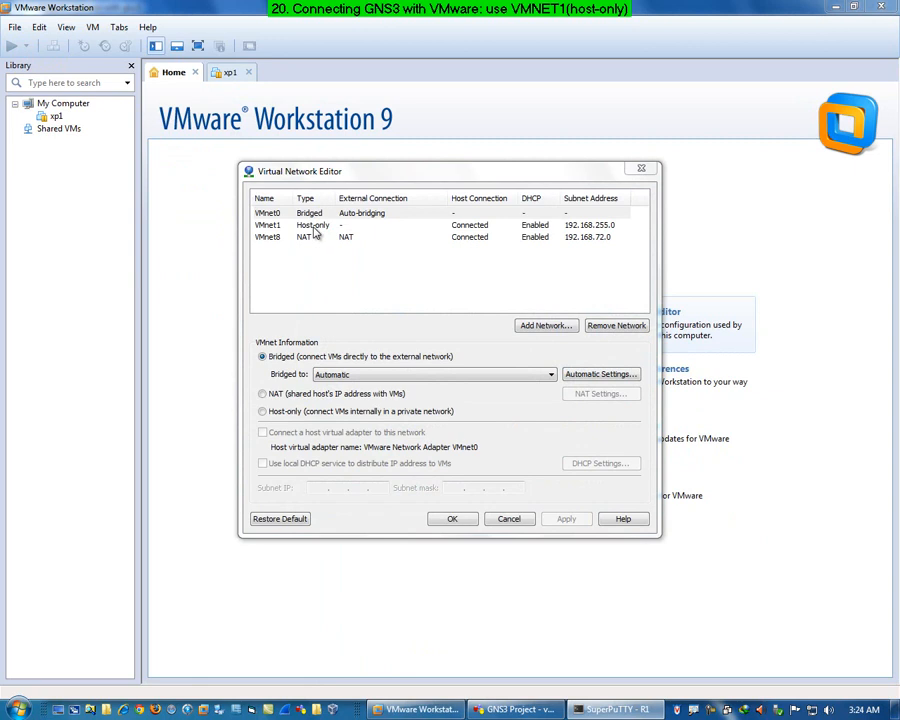
- Disable the local DHCP service for the host-only network VMnet1 and apply the change
left_click(312, 229)
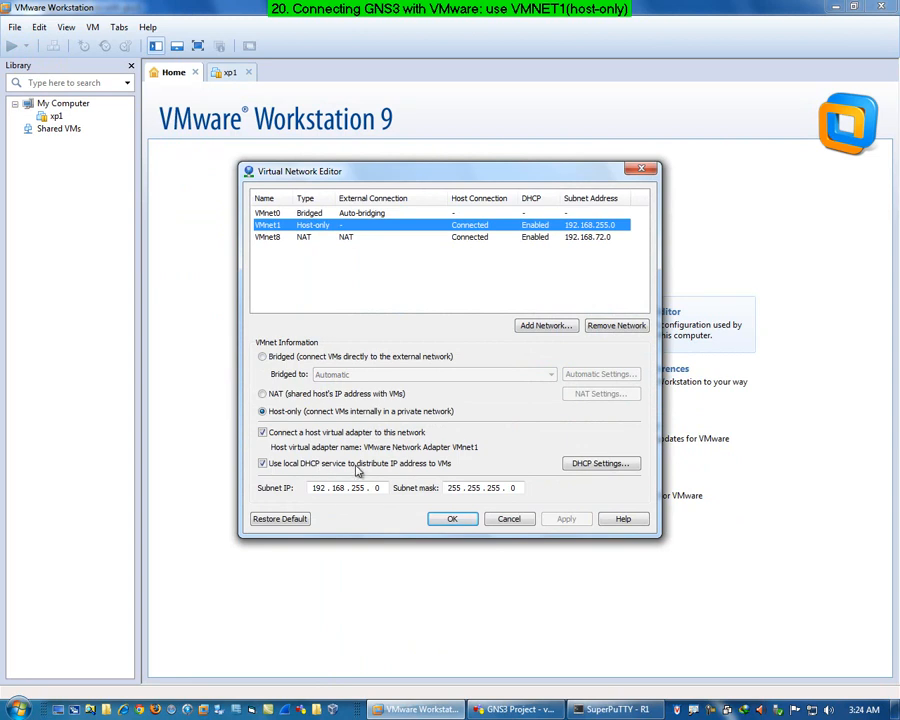
left_click(262, 464)
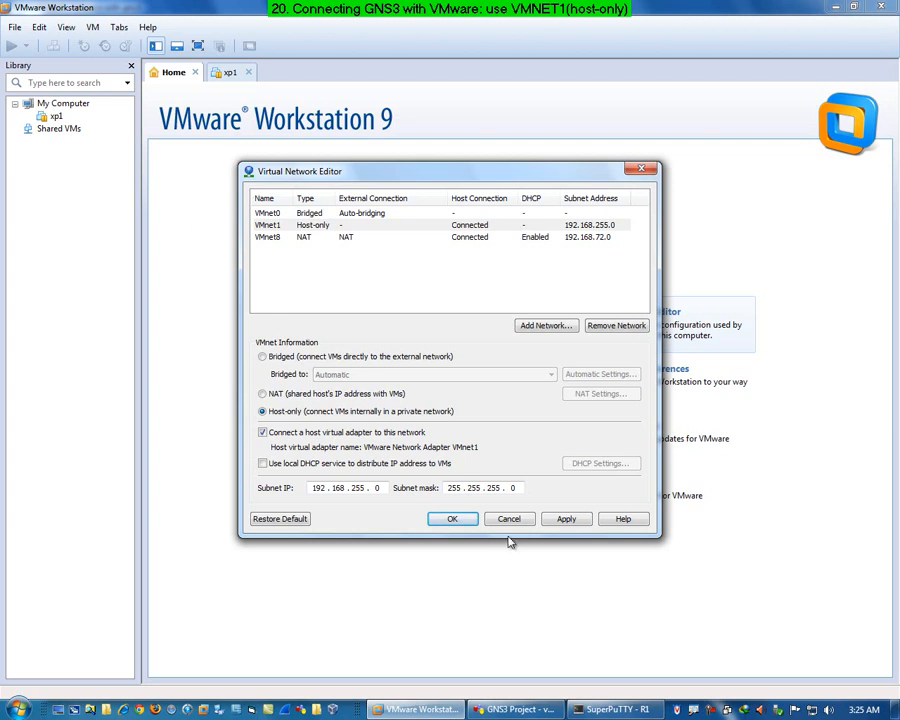
left_click(567, 519)
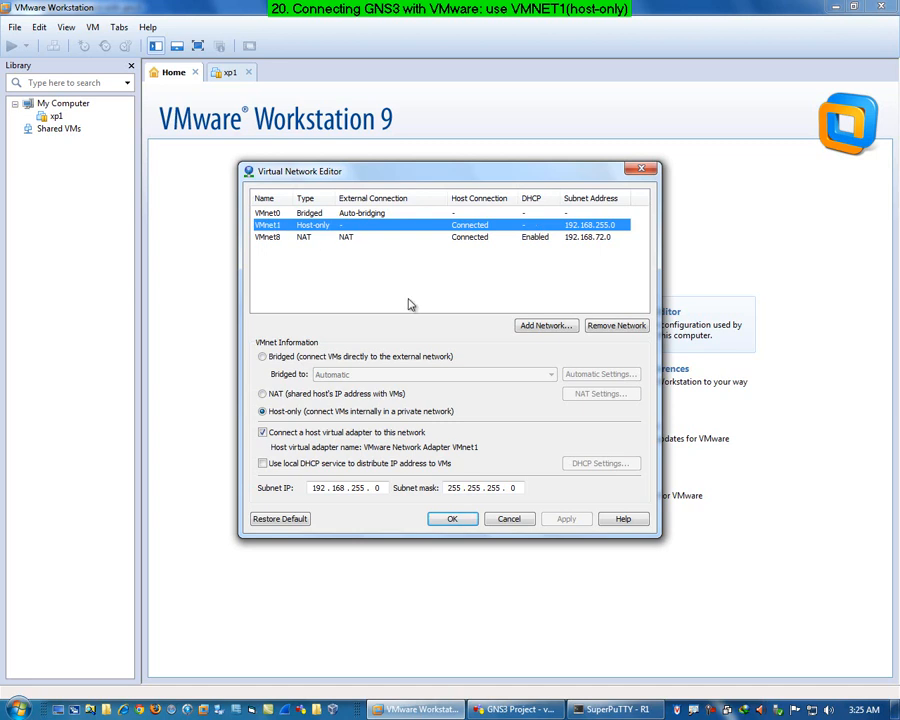
- Accept the virtual network configuration and view the network adapter settings of the xp1 virtual machine without changing them
left_click(452, 521)
left_click(56, 118)
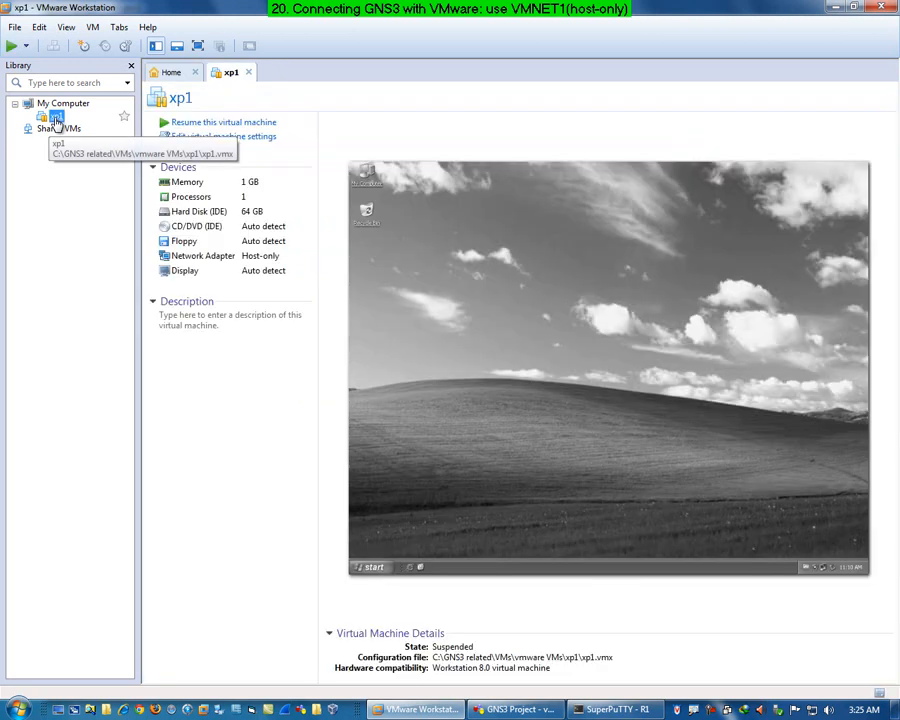
left_click(212, 139)
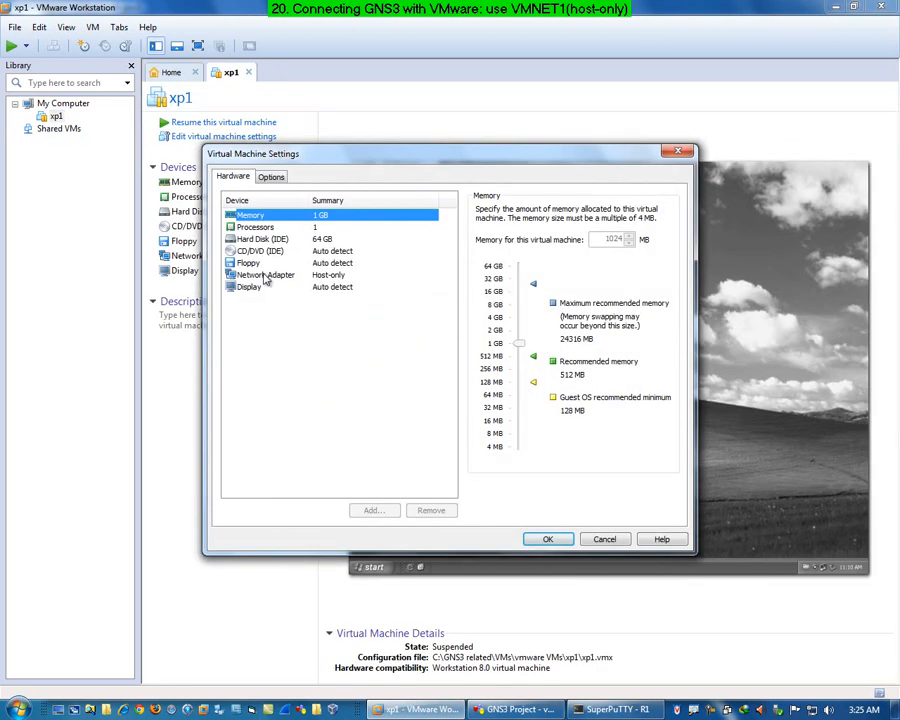
left_click(266, 276)
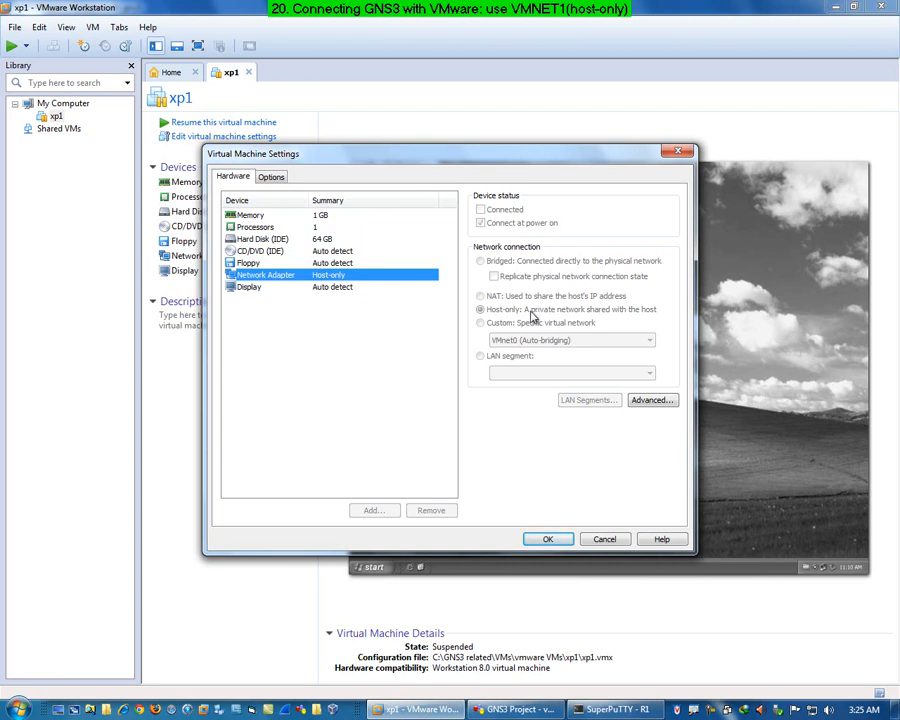
left_click(607, 541)
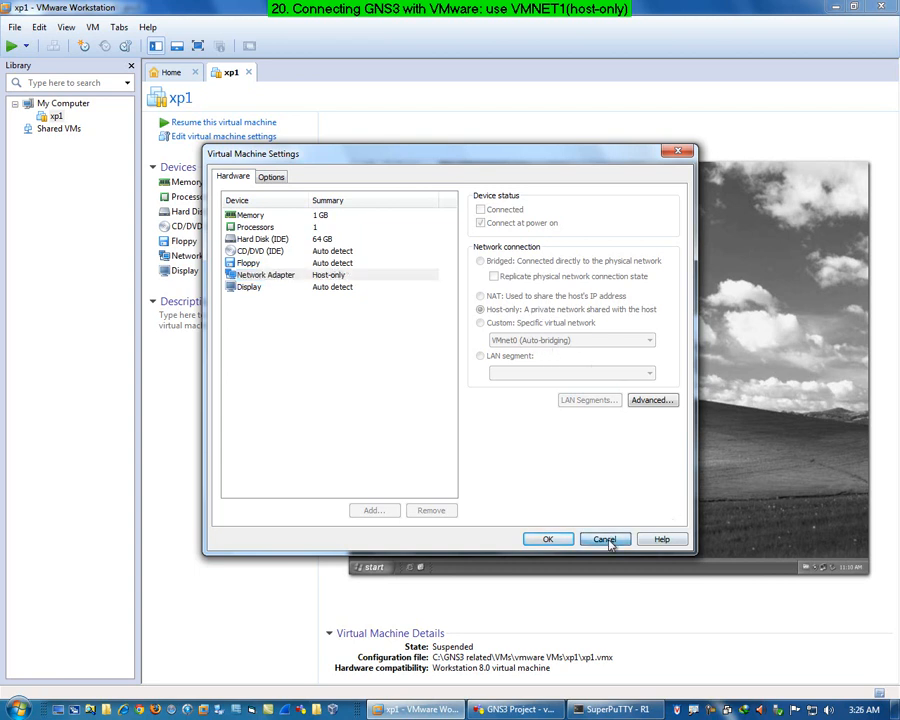
right_click(56, 117)
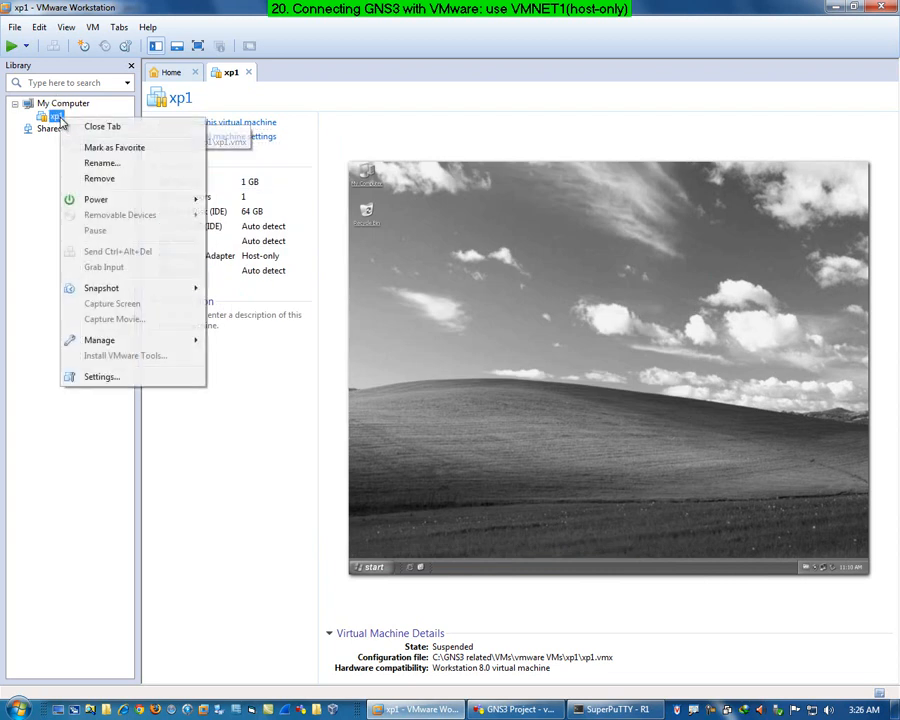
mouse_move(120, 201)
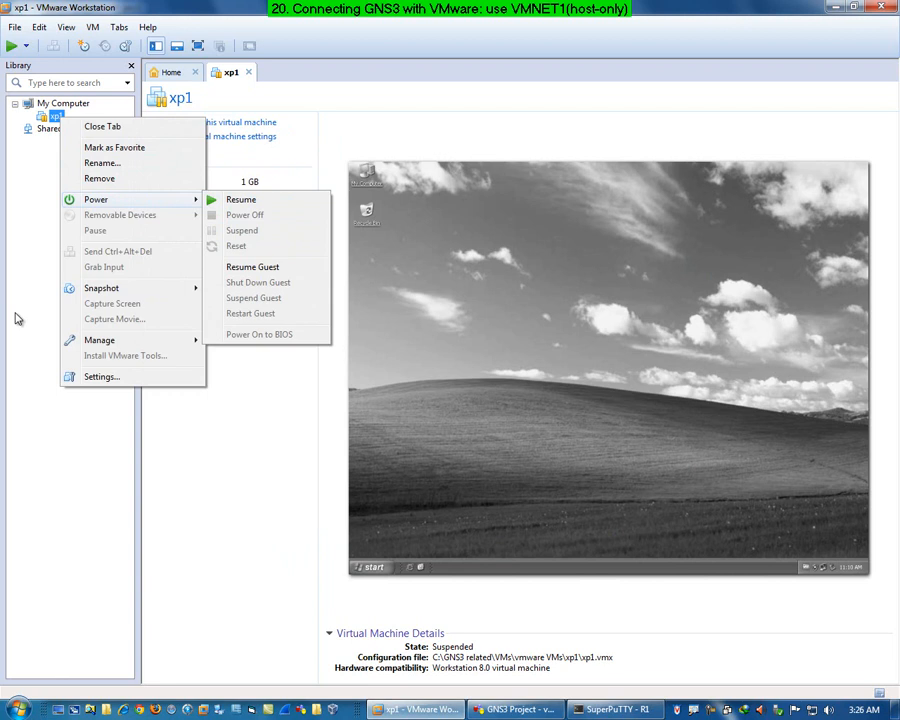
left_click(57, 488)
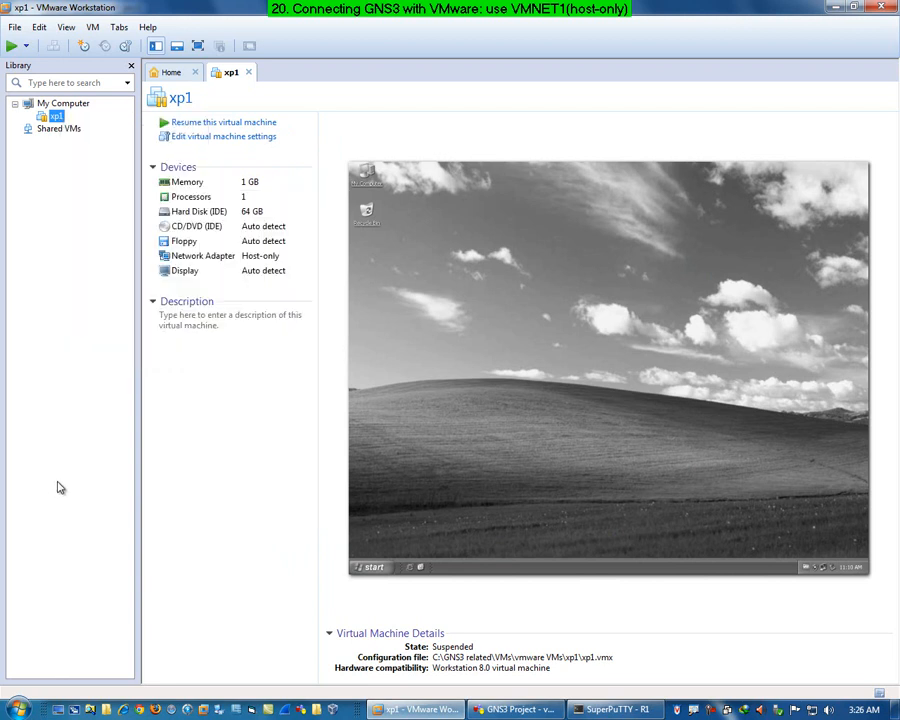
- Switch to Windows Explorer and open the folder C:\GNS3 related\VMs\vmware VMs\xp1
left_click(89, 709)
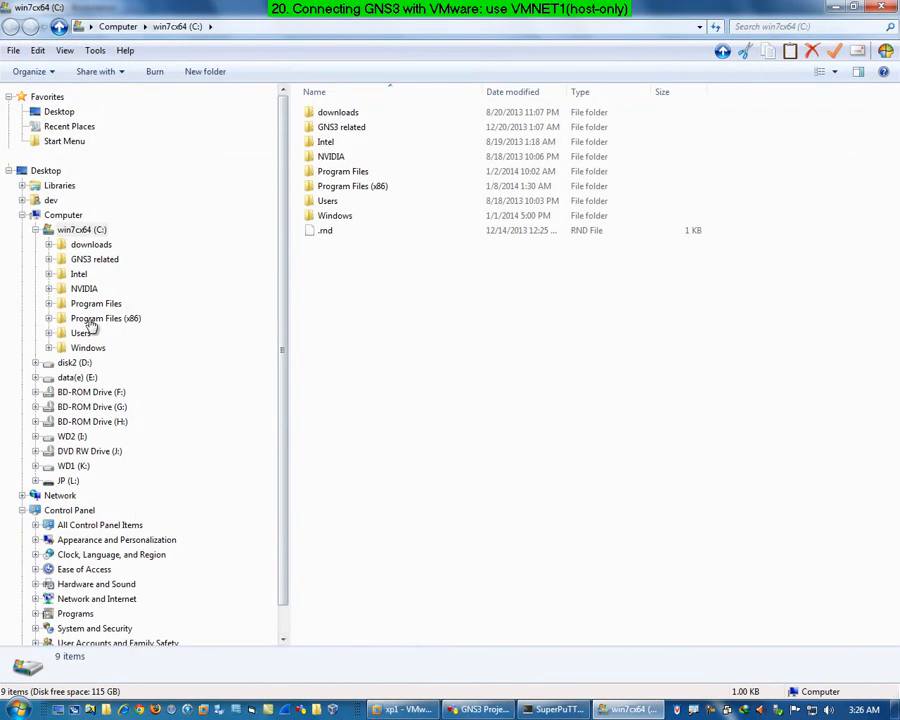
left_click(78, 260)
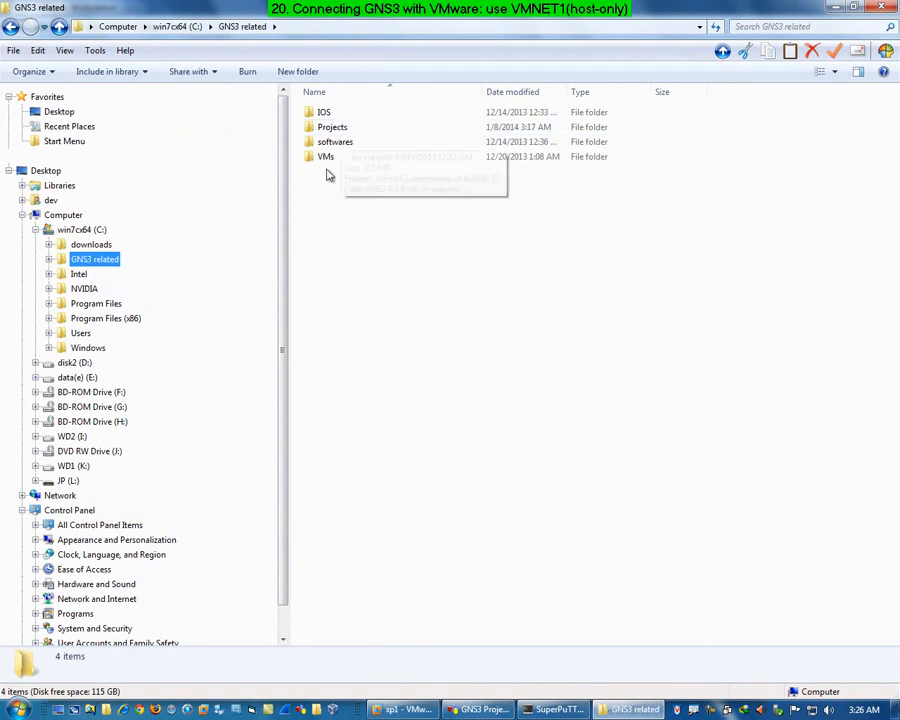
left_click(334, 160)
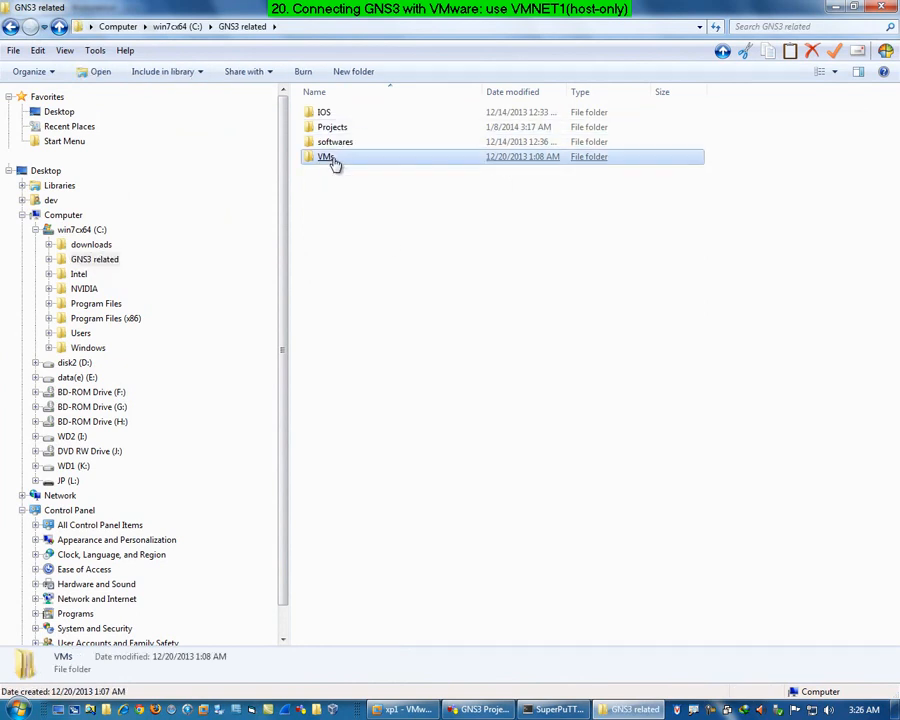
double_click(334, 160)
left_click(362, 130)
double_click(354, 132)
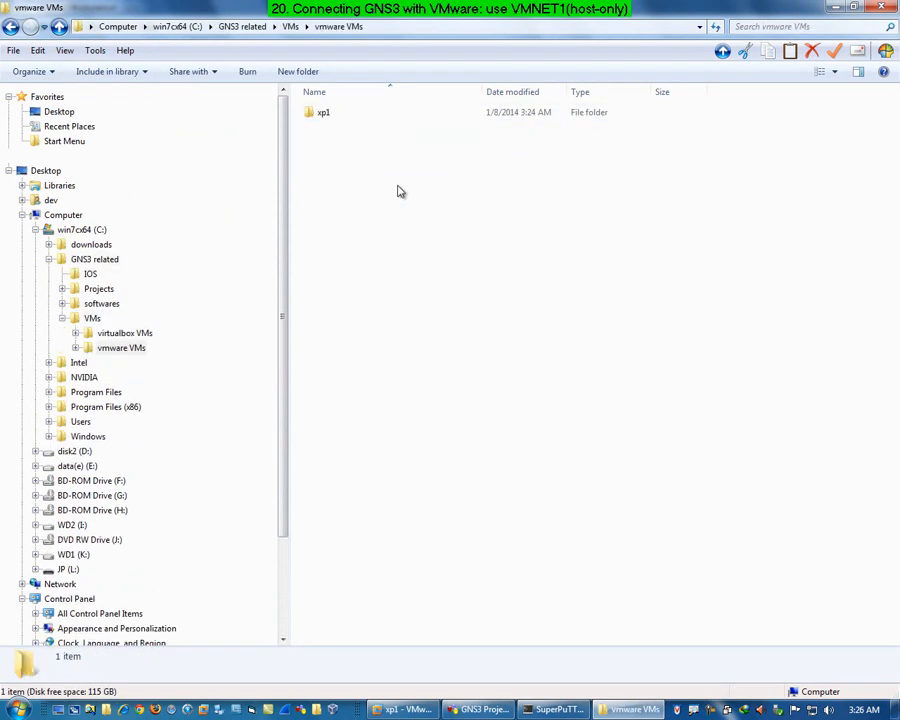
double_click(324, 115)
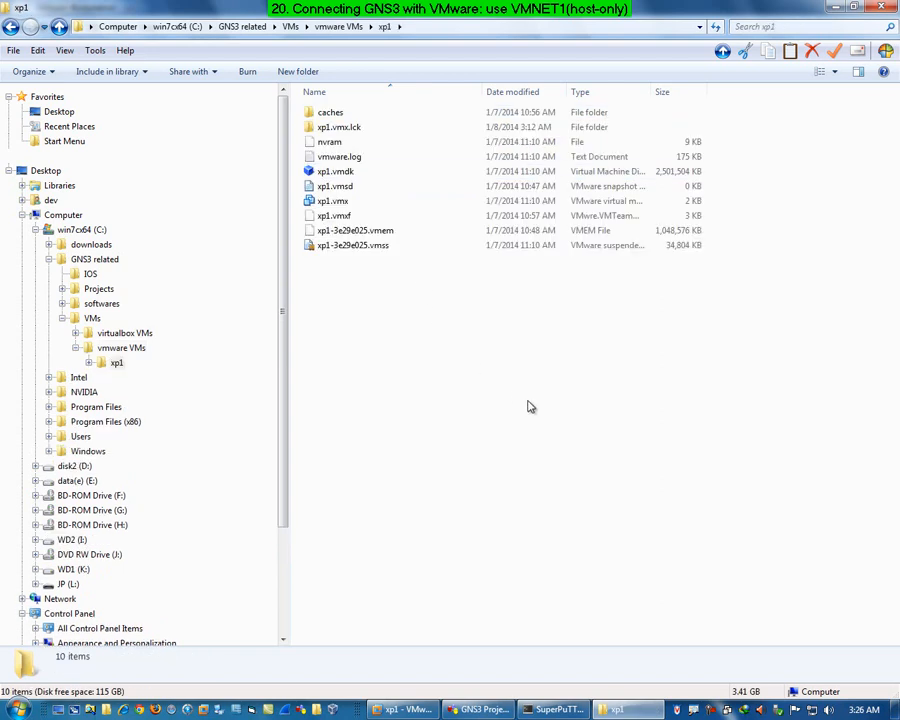
- Permanently delete everything in the xp1 folder except xp1.vmdk and xp1.vmx, and close the folder window
key("ctrl+a")
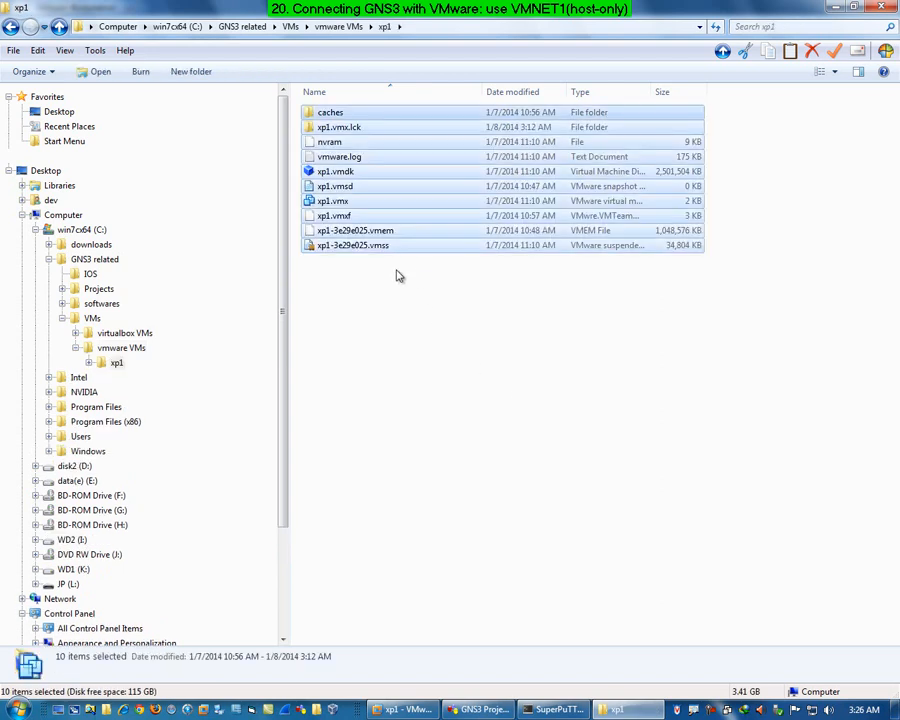
left_click(343, 205, "ctrl")
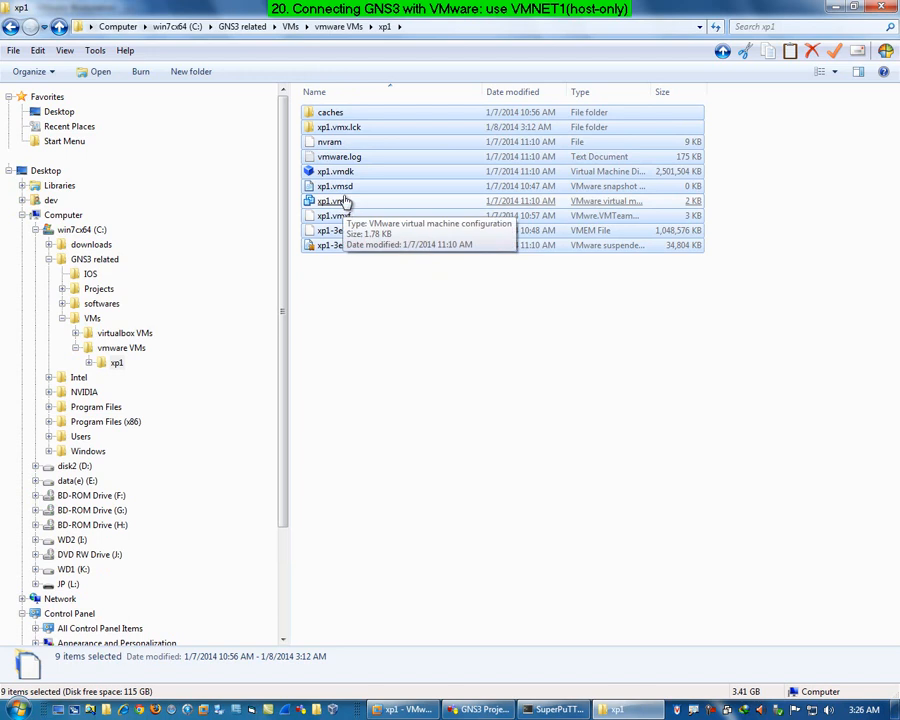
left_click(350, 173, "ctrl")
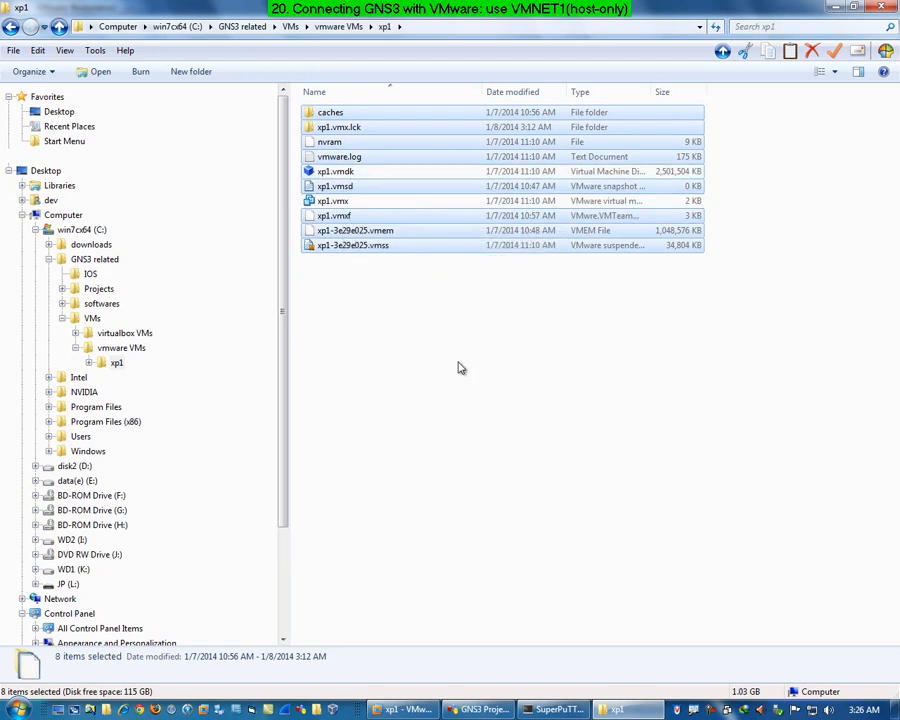
key("shift+Delete")
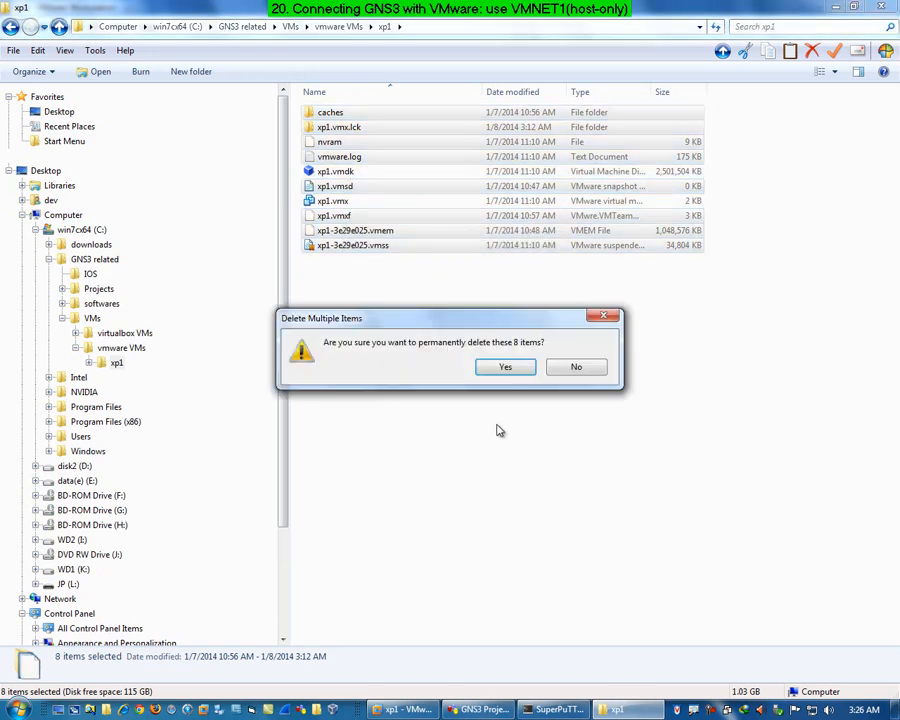
key("Return")
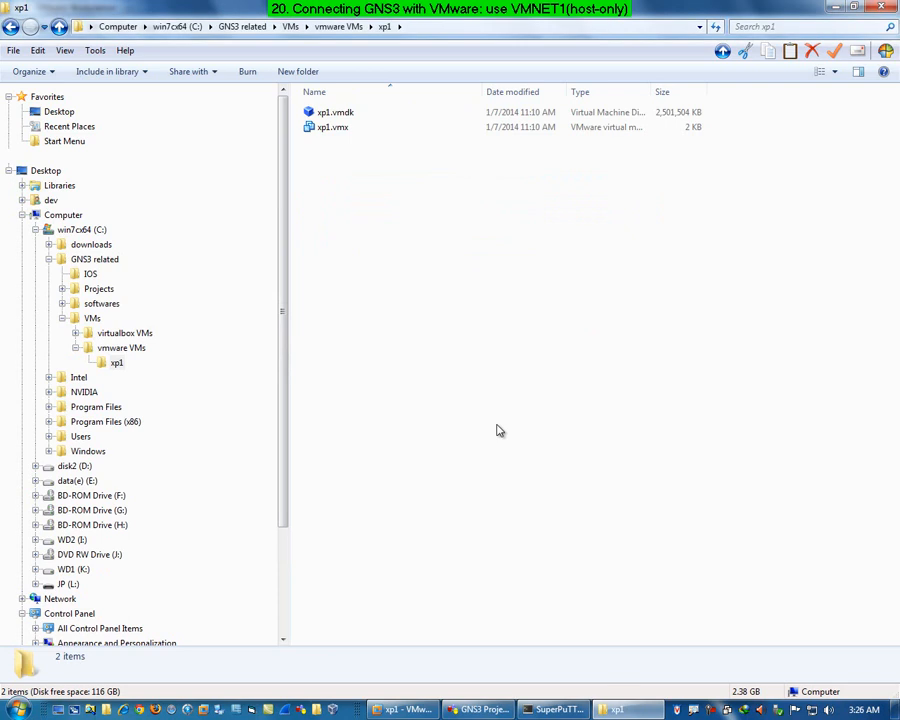
left_click(881, 7)
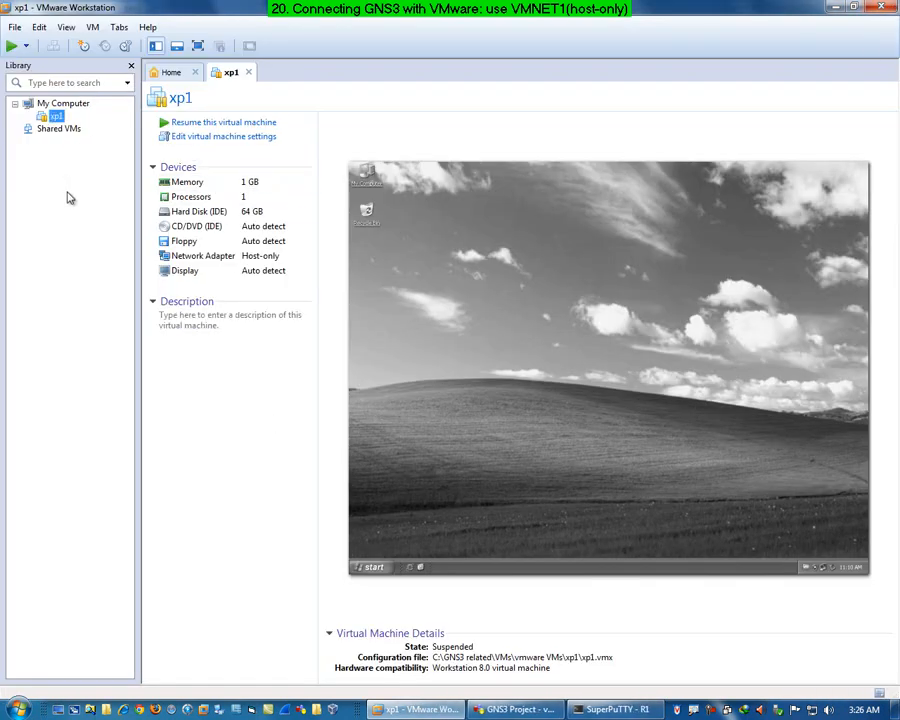
- Recheck xp1's network adapter settings, cancel the dialog, and close VMware Workstation to restart it
left_click(200, 140)
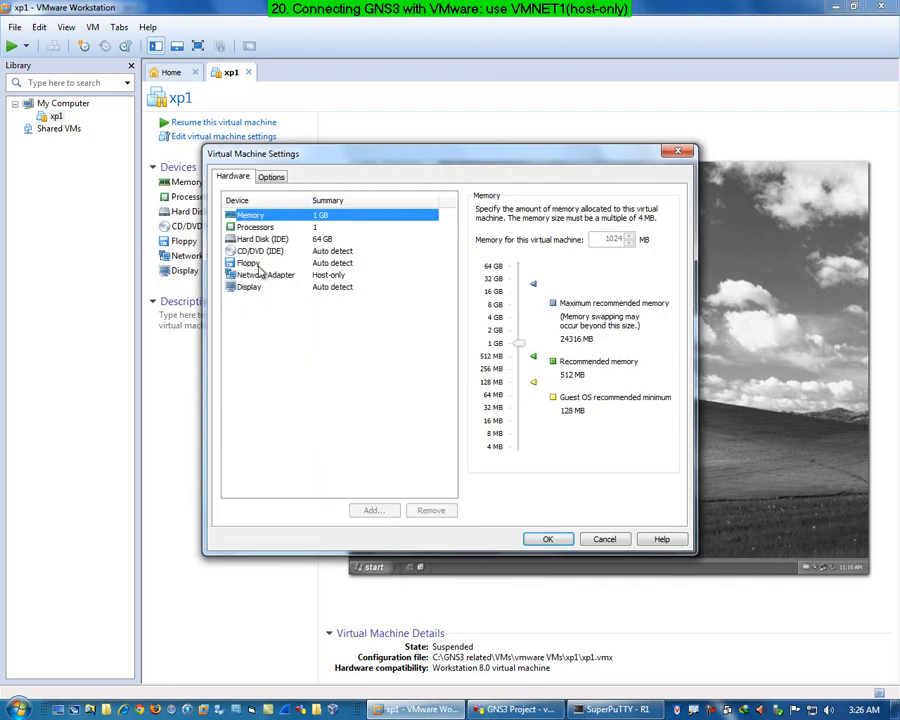
left_click(262, 280)
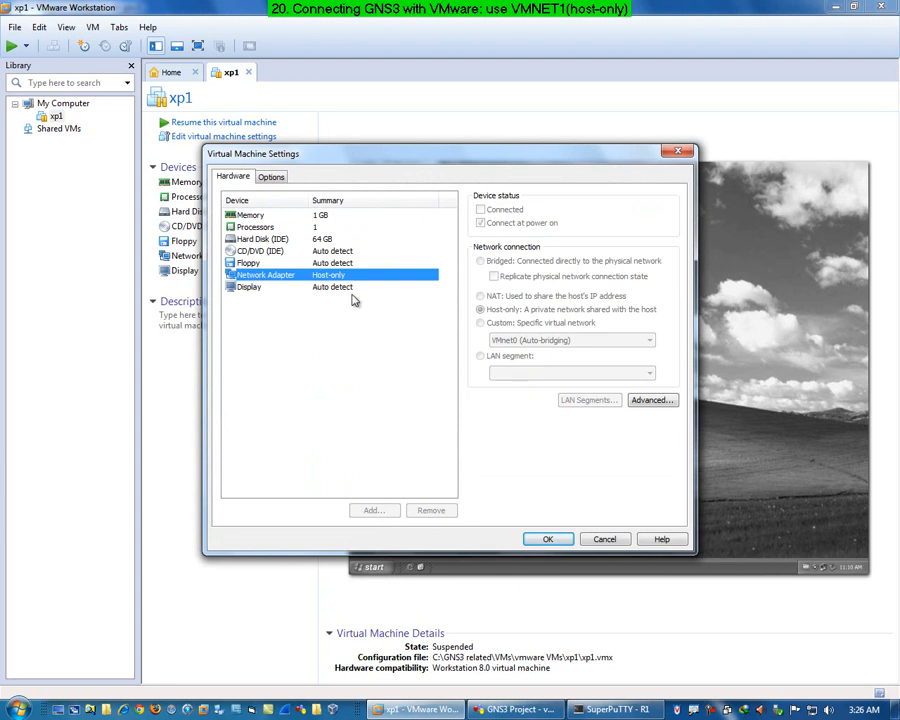
left_click(605, 540)
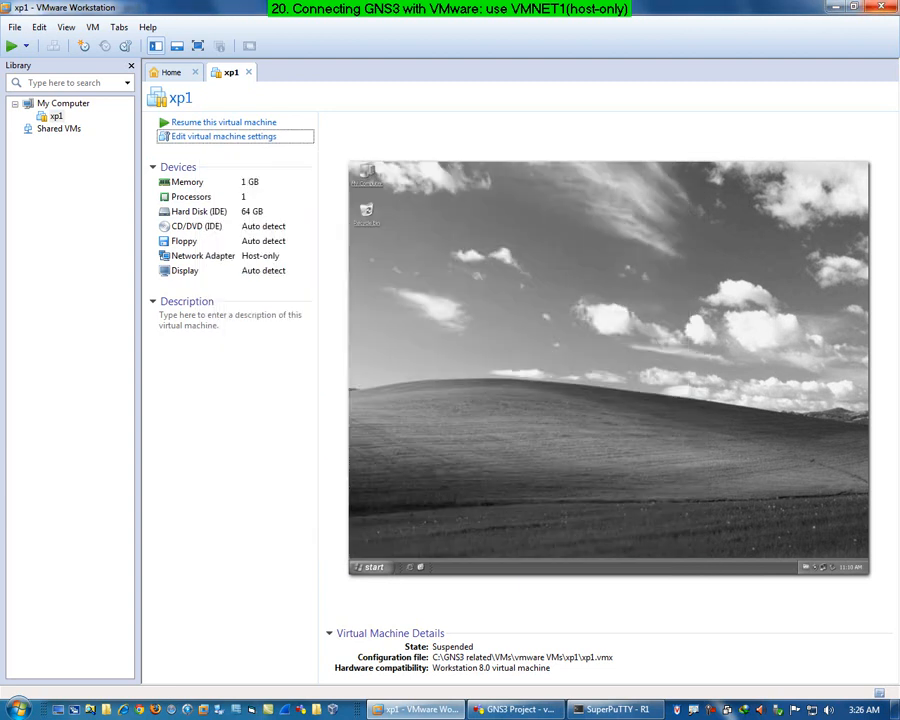
left_click(889, 7)
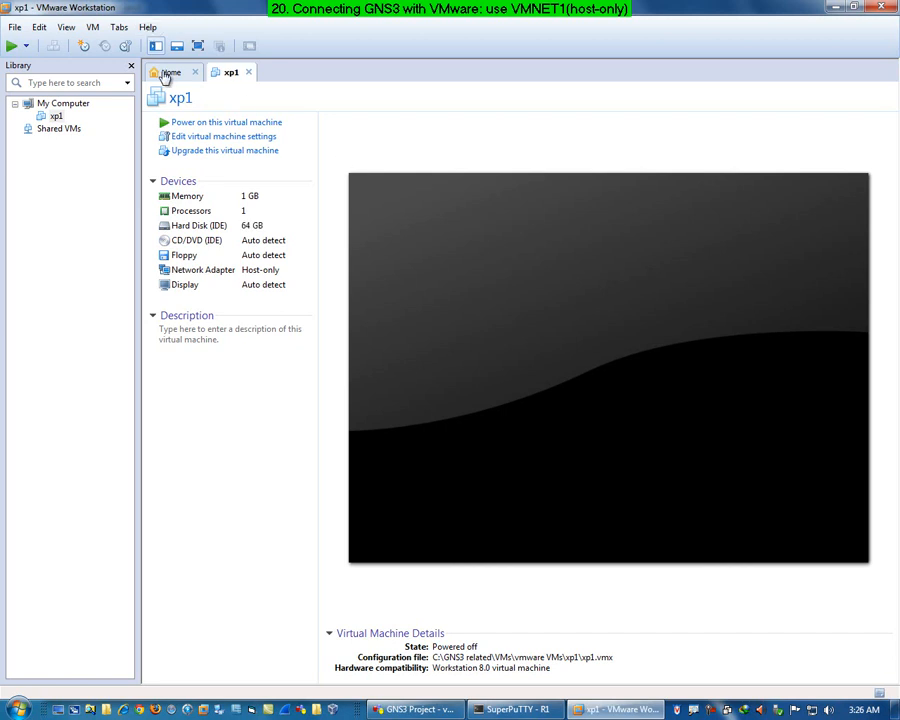
- Set xp1's network adapter to the custom virtual network VMnet1 (Host-only) and save the virtual machine settings
left_click(167, 73)
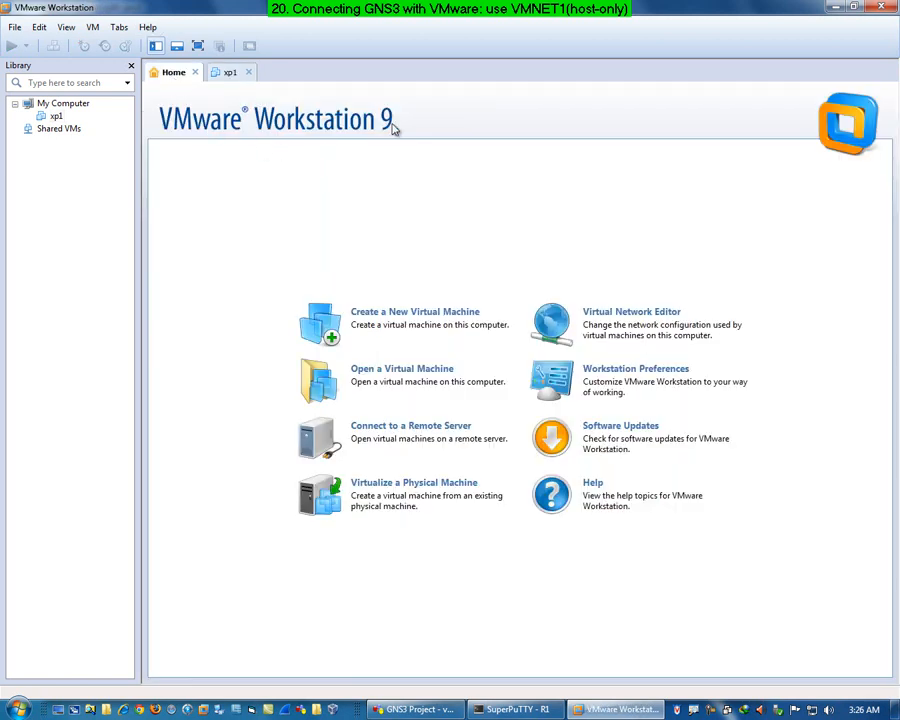
left_click(228, 73)
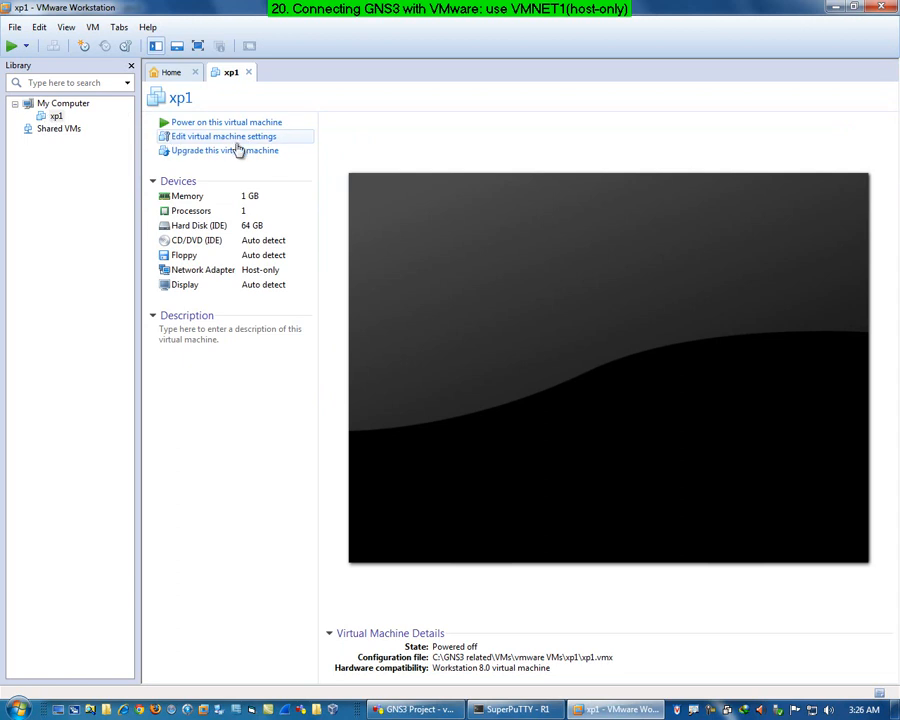
left_click(232, 138)
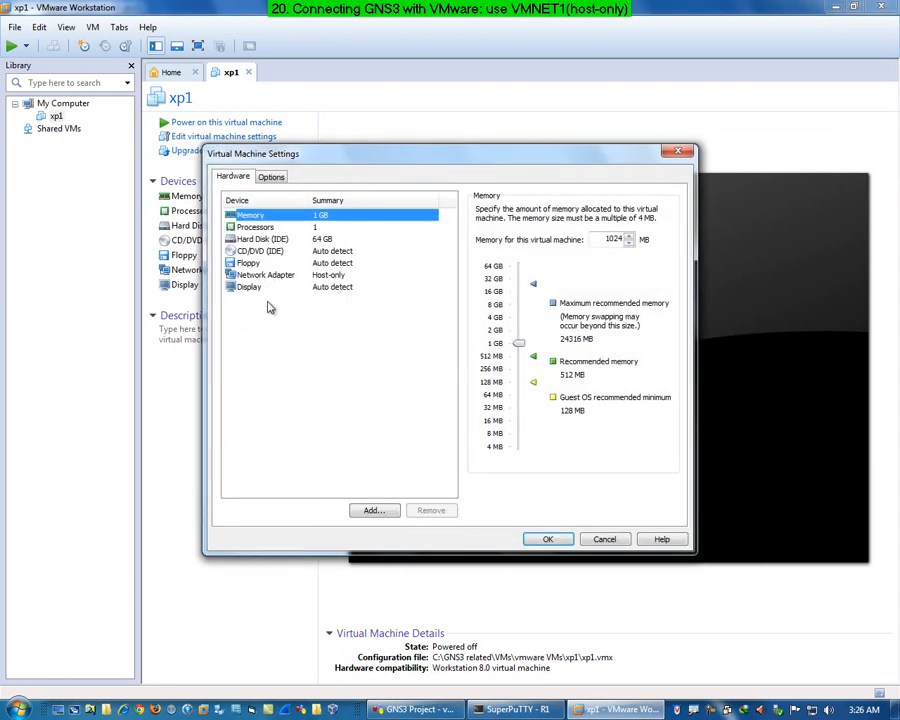
left_click(266, 276)
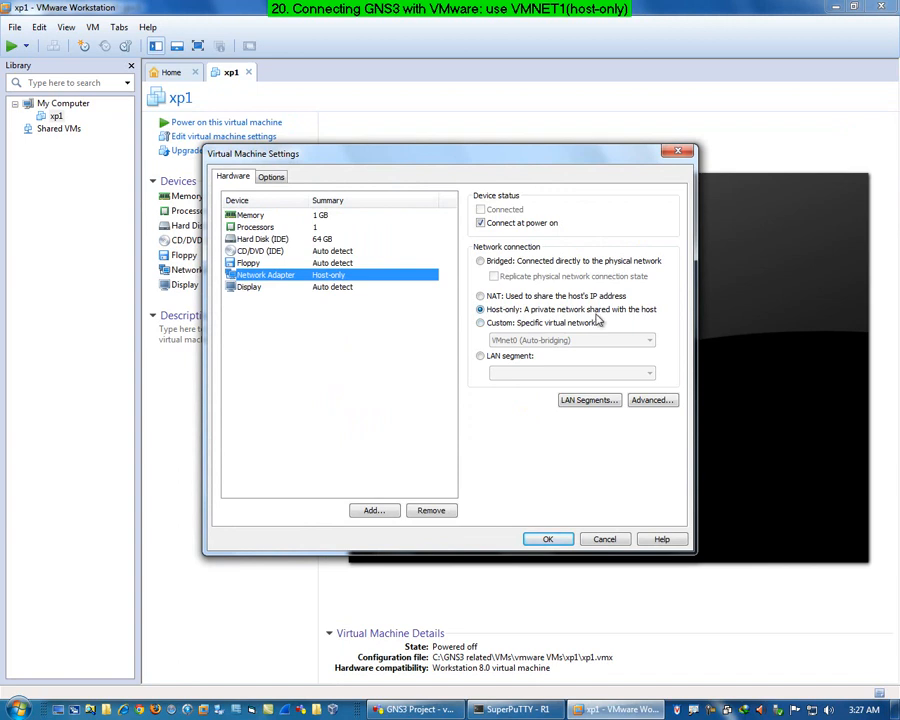
left_click(481, 323)
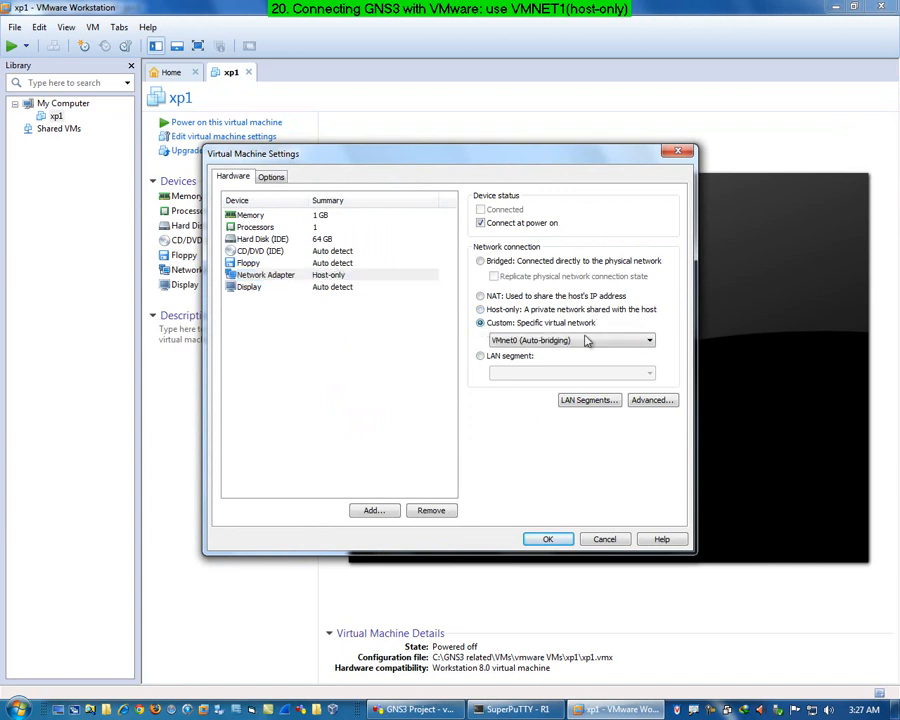
left_click(640, 341)
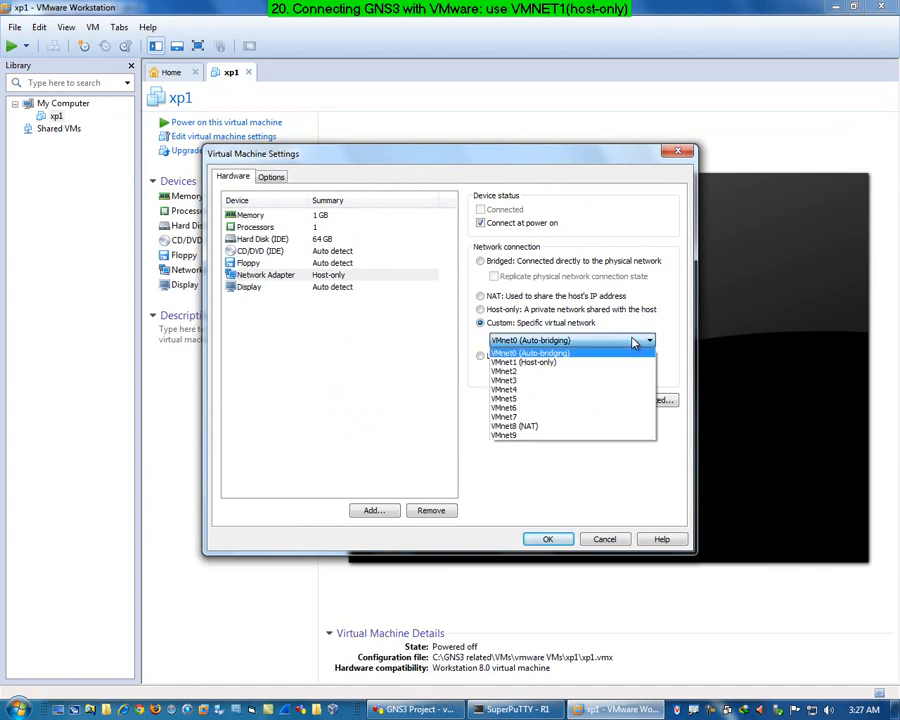
left_click(547, 364)
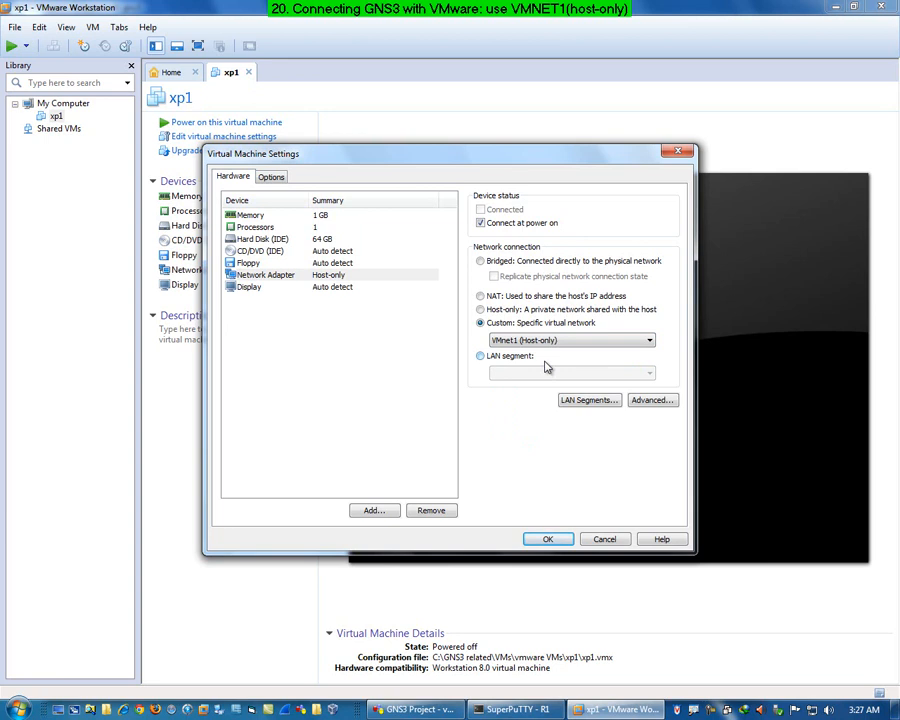
left_click(547, 540)
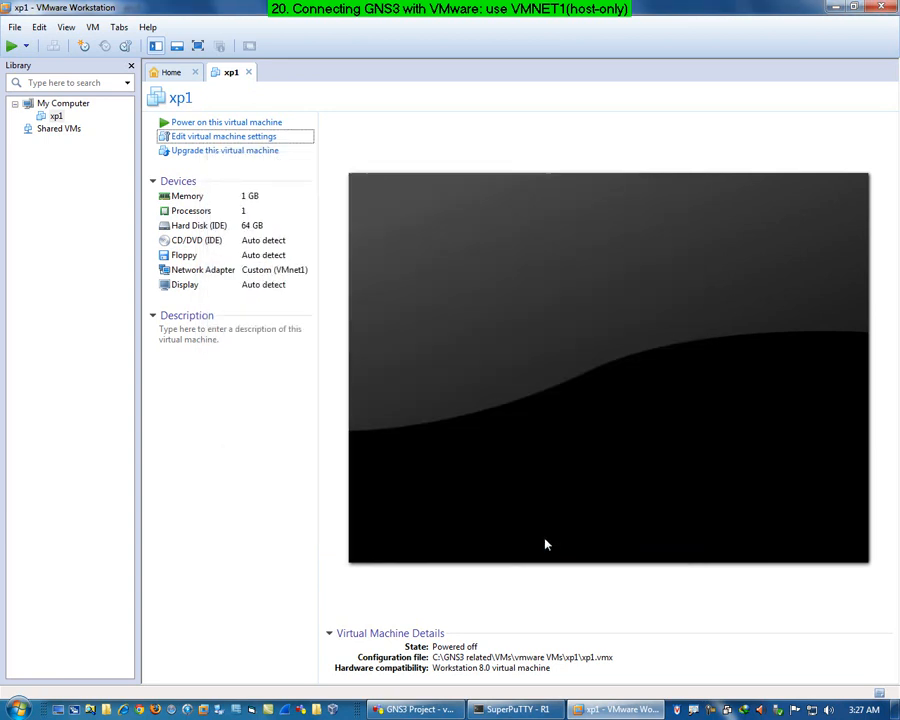
- Power on the xp1 virtual machine and log on to its Windows XP as Administrator
left_click(230, 123)
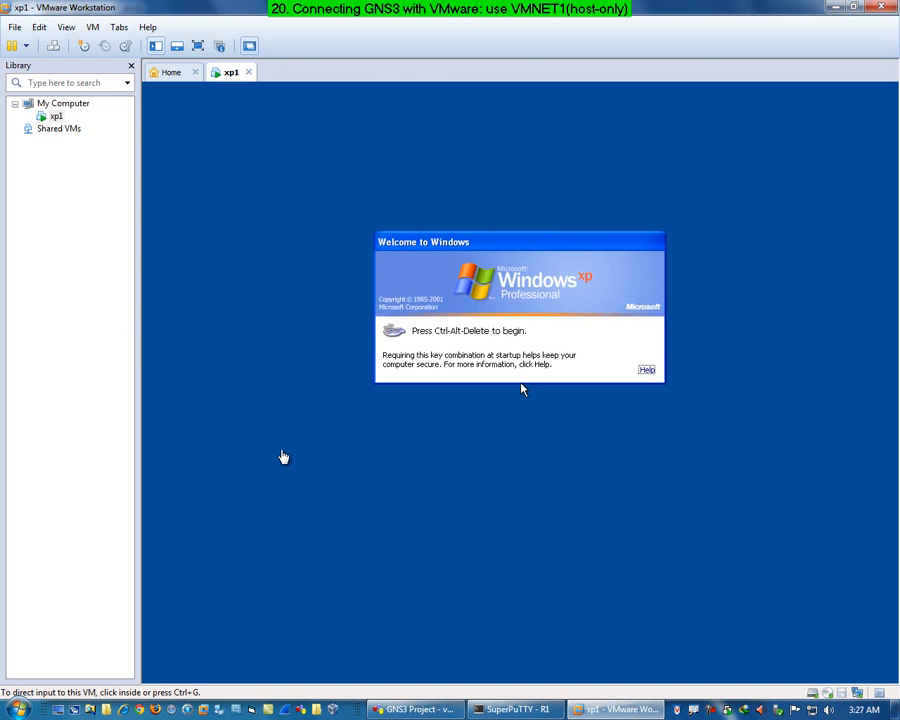
left_click(53, 46)
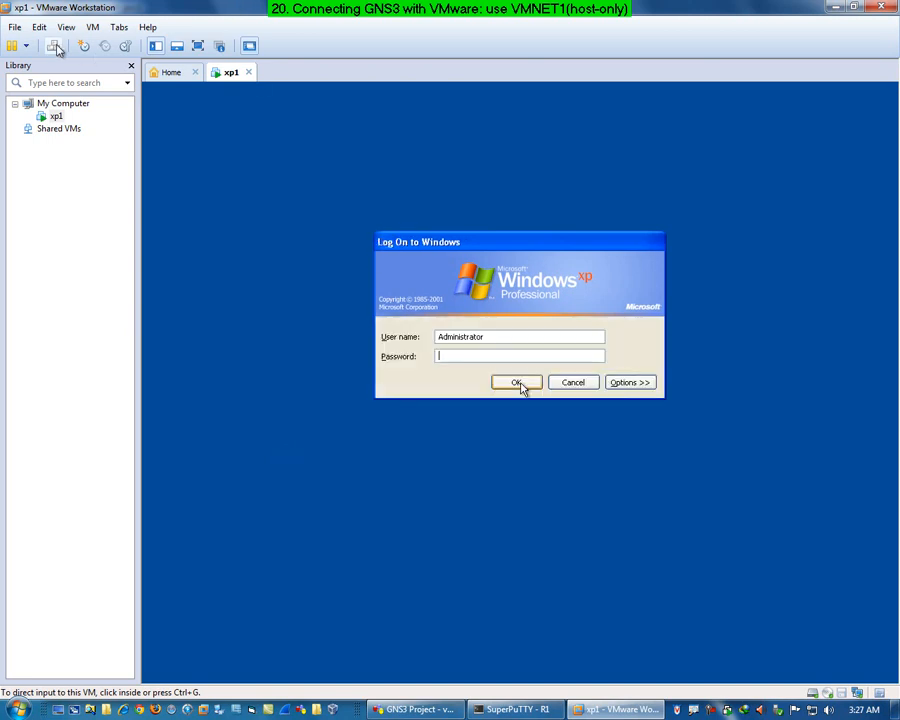
left_click(519, 384)
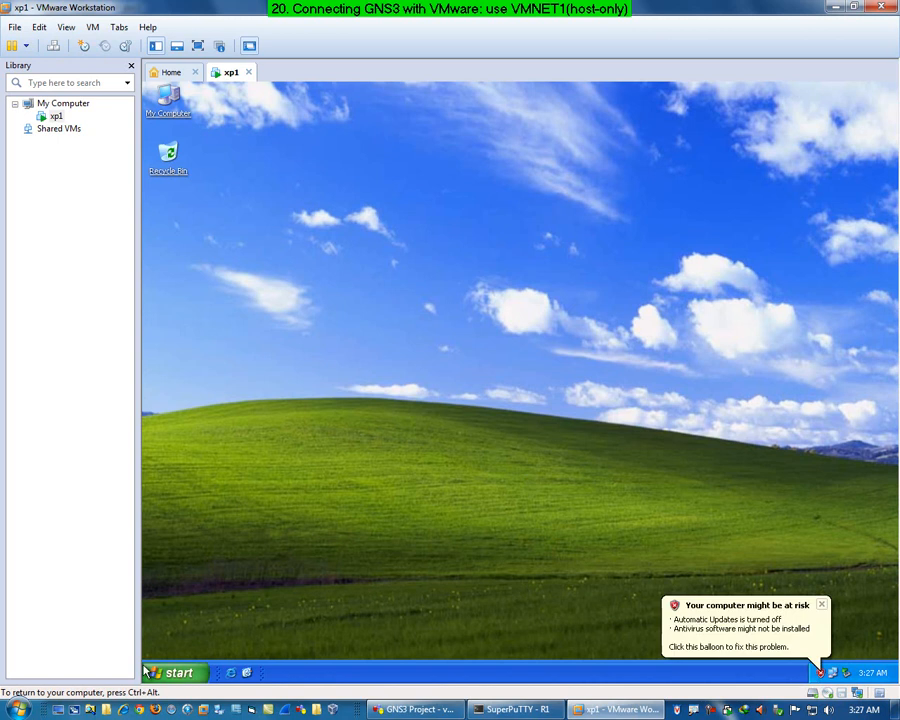
- Dismiss the security warning balloon in Windows XP and open Network Connections by running ncpa.cpl
left_click(822, 606)
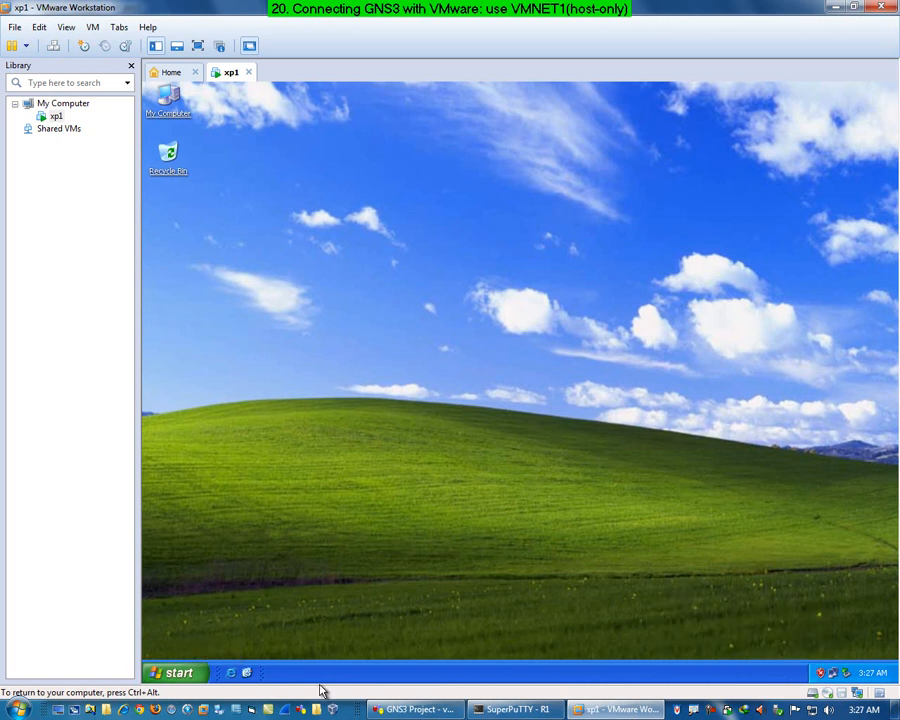
left_click(175, 675)
left_click(318, 612)
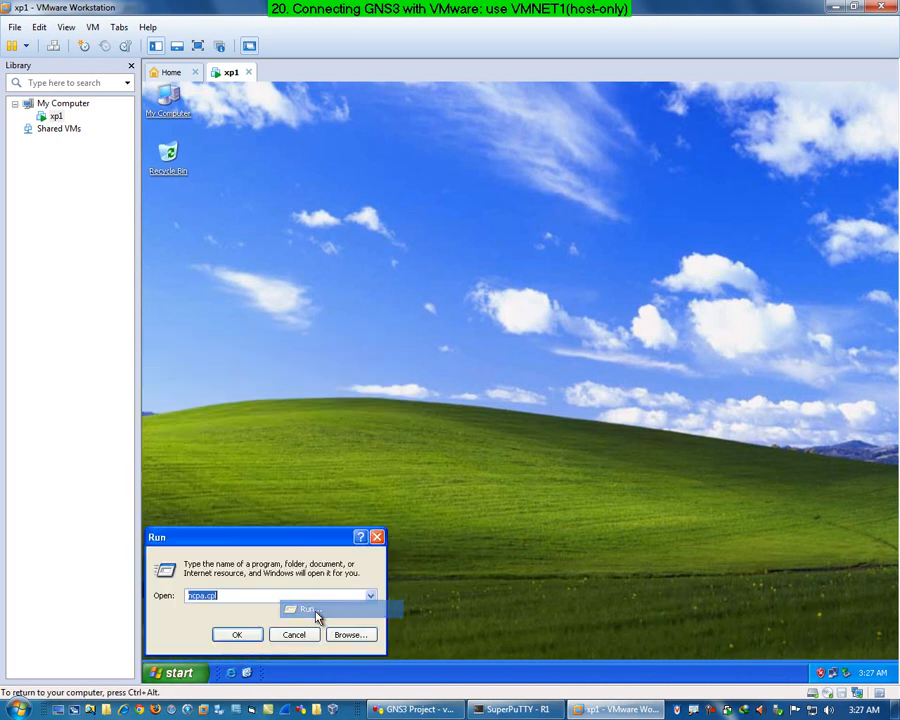
left_click(237, 634)
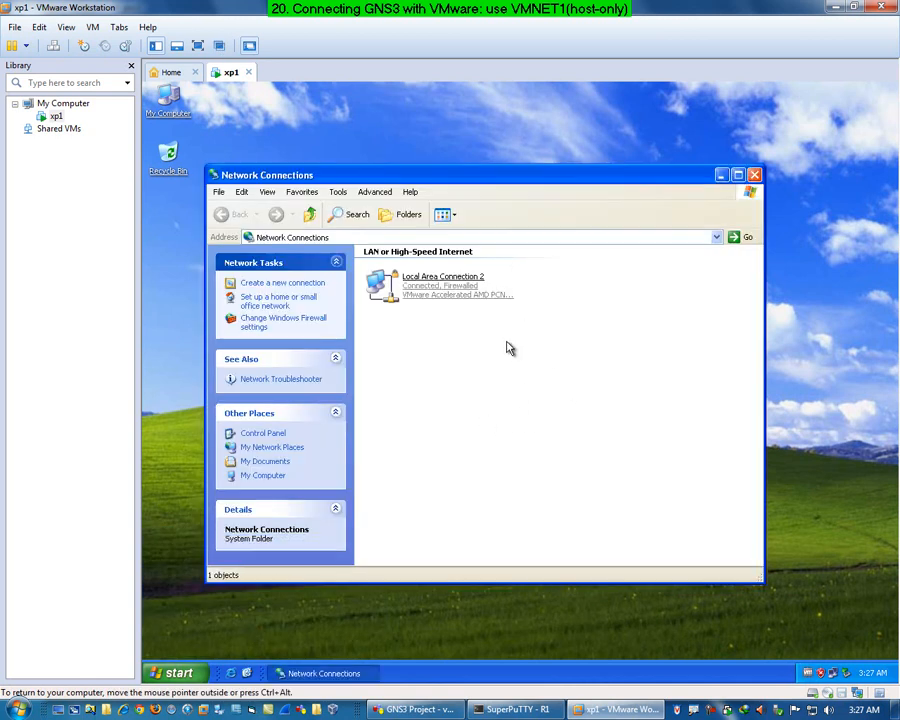
- Check whether Local Area Connection 2's Internet Protocol (TCP/IP) properties obtain the IP and DNS addresses automatically, and close the dialogs
right_click(428, 291)
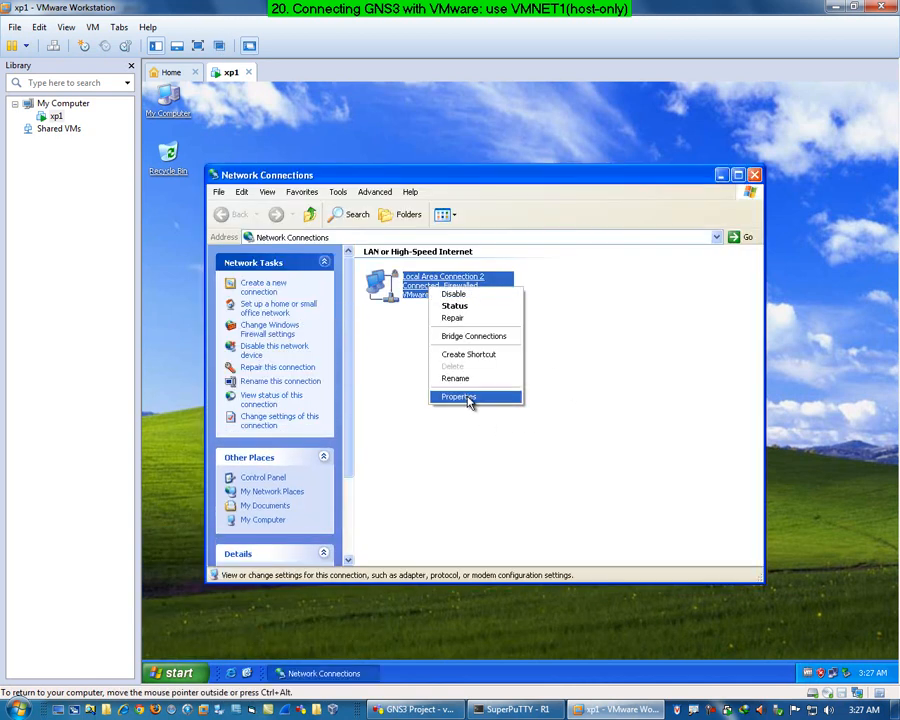
left_click(467, 400)
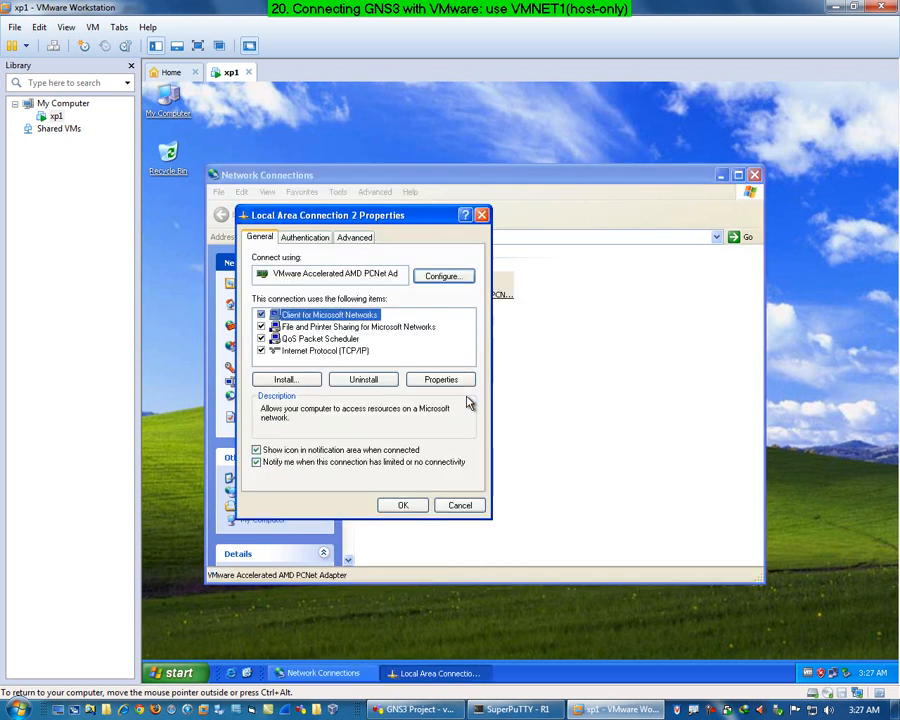
left_click(330, 351)
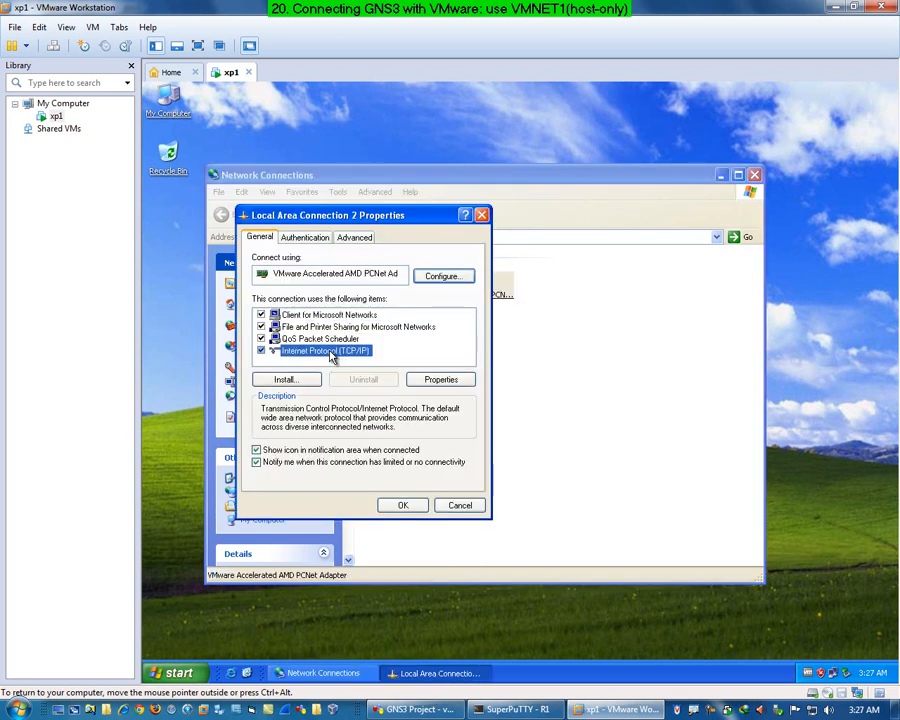
left_click(453, 381)
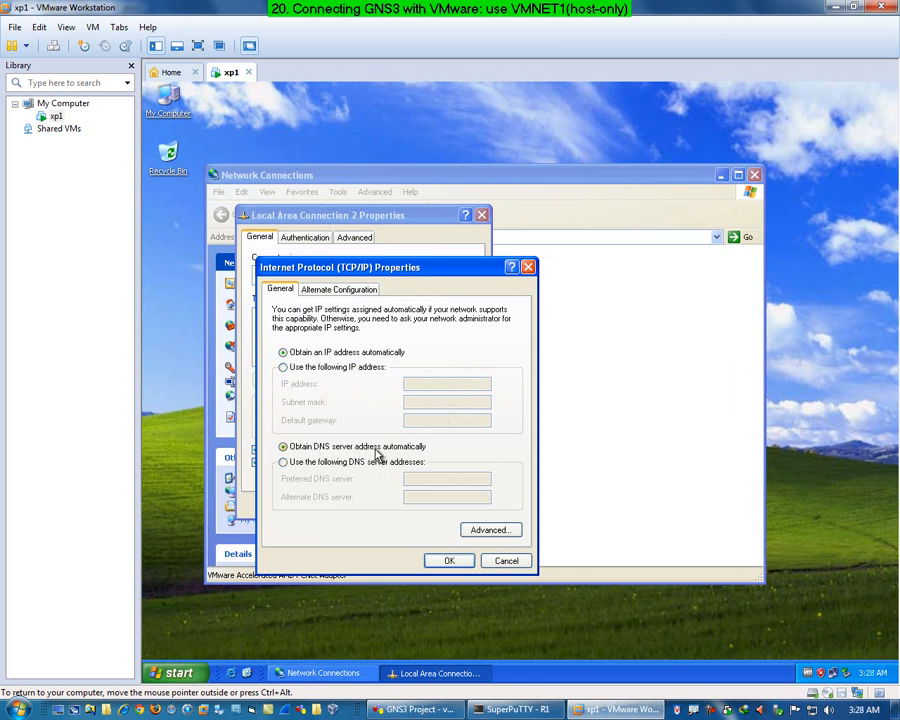
left_click(455, 562)
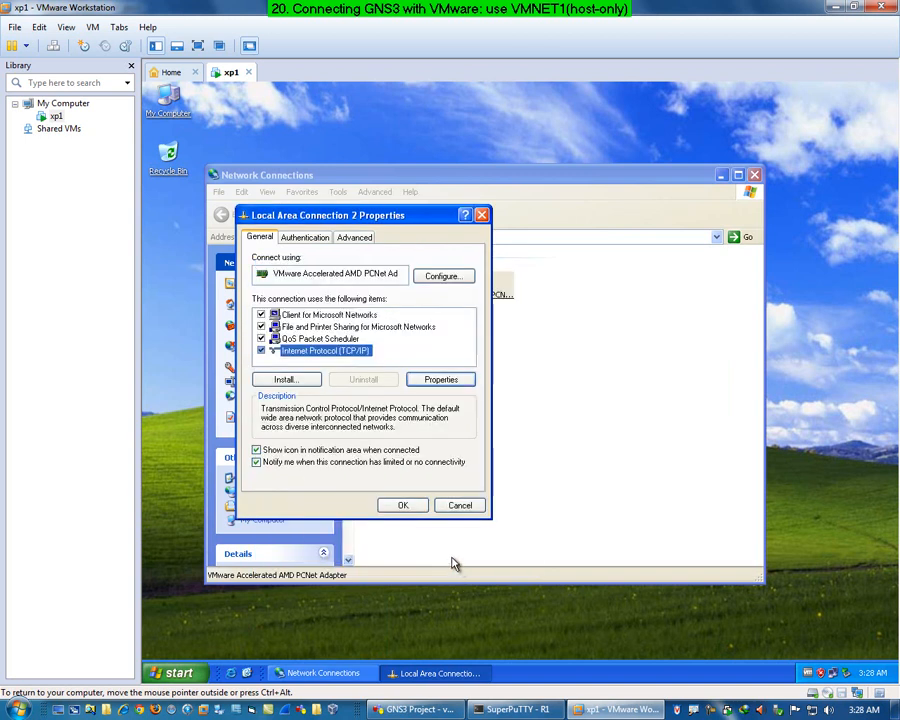
left_click(537, 490)
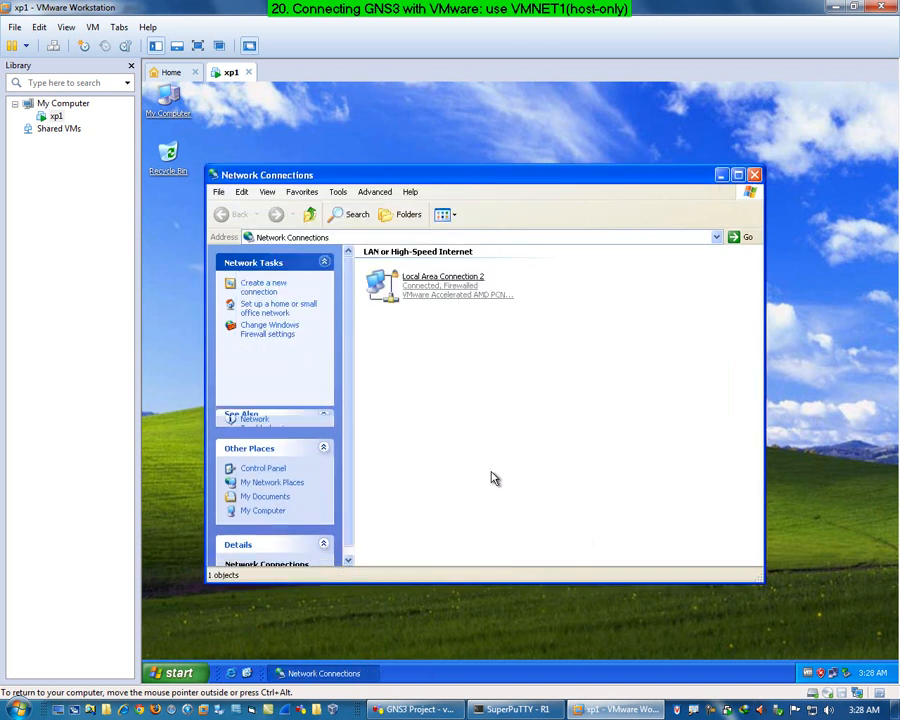
left_click(440, 292)
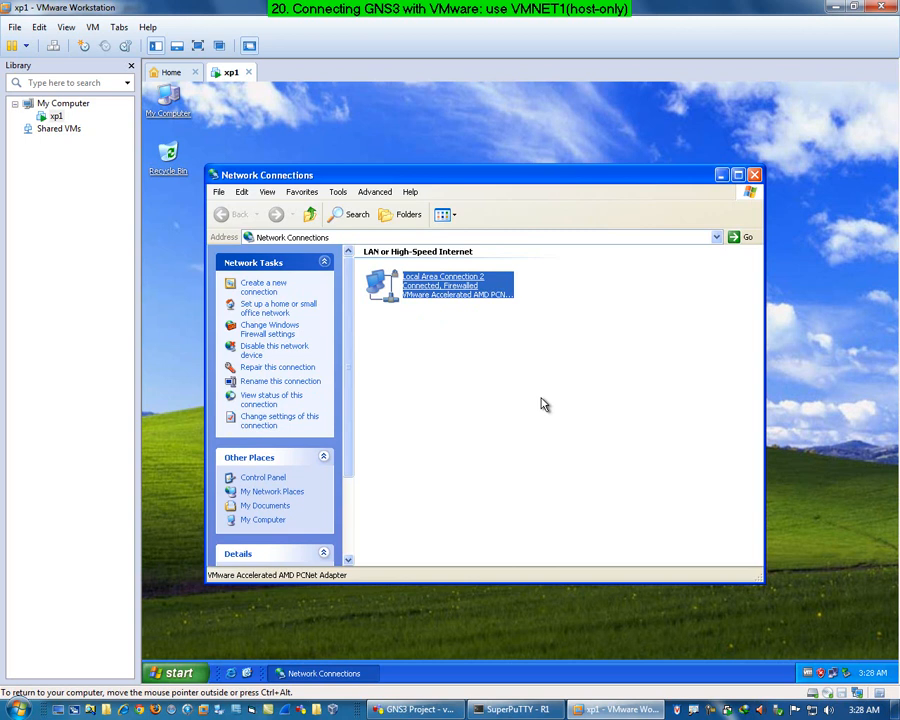
- Open Windows Firewall from the Windows XP Control Panel and set the firewall to Off (not recommended)
left_click(178, 676)
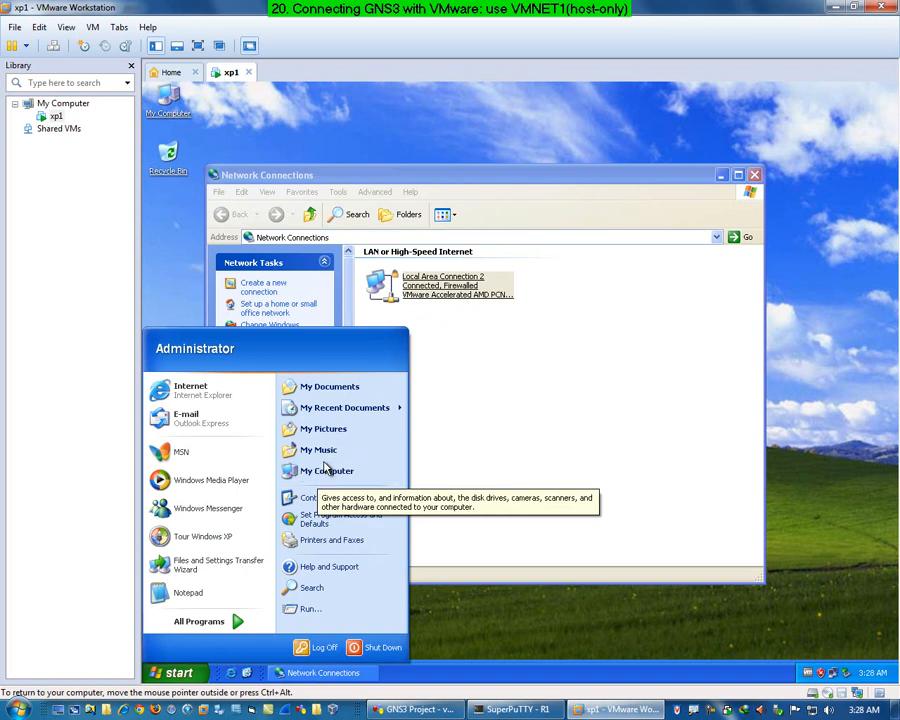
left_click(330, 498)
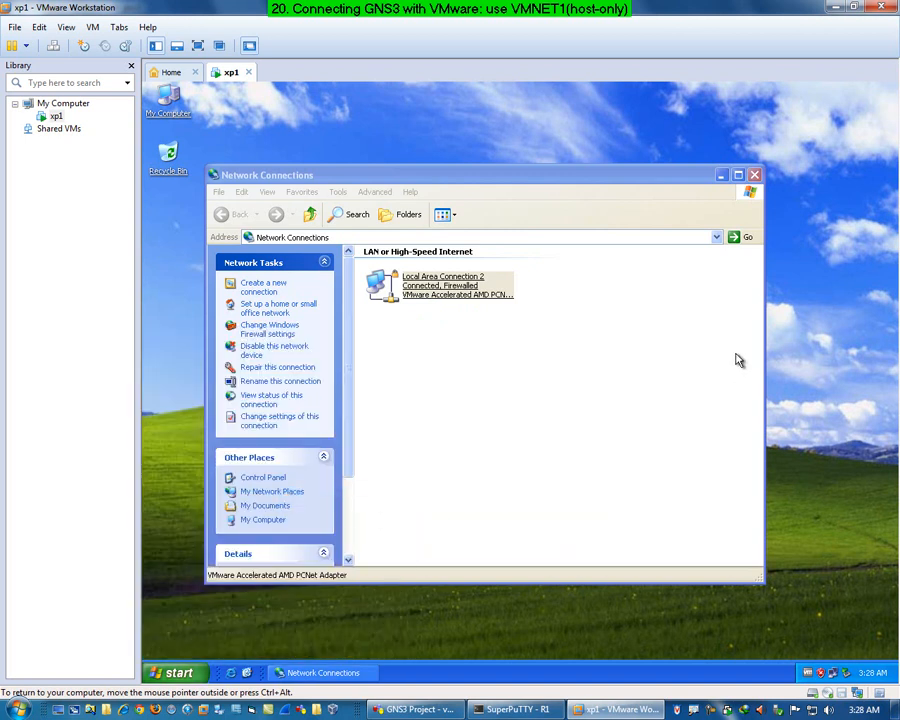
left_click(232, 227)
left_click(645, 383)
double_click(645, 383)
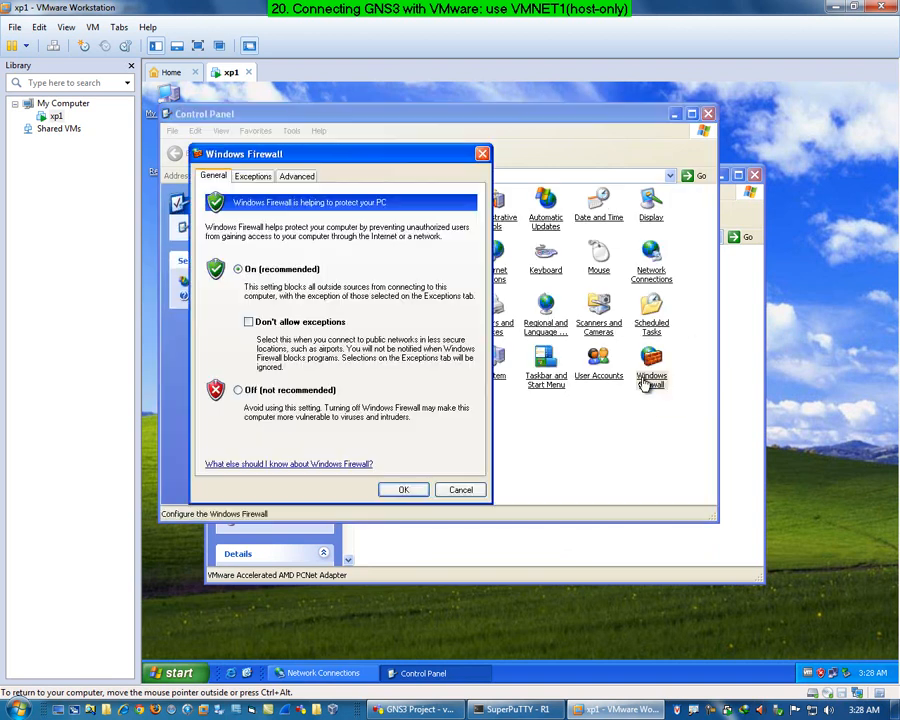
left_click(238, 390)
- Clear the Remote Assistance exception and Local Area Connection 2 in the firewall settings, close Control Panel, and apply the changes
left_click(254, 176)
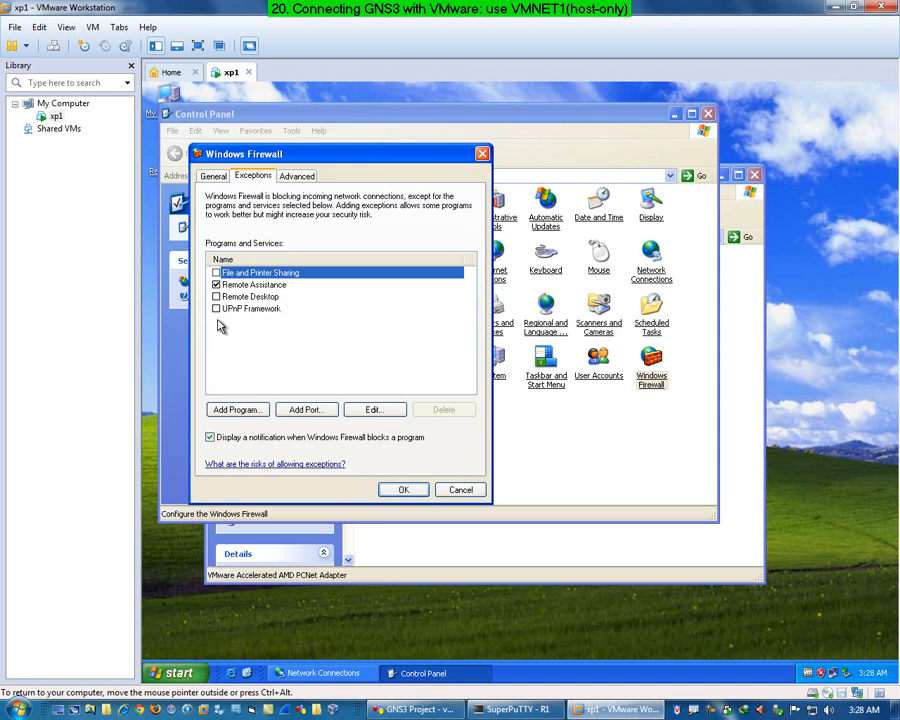
left_click(216, 285)
left_click(297, 177)
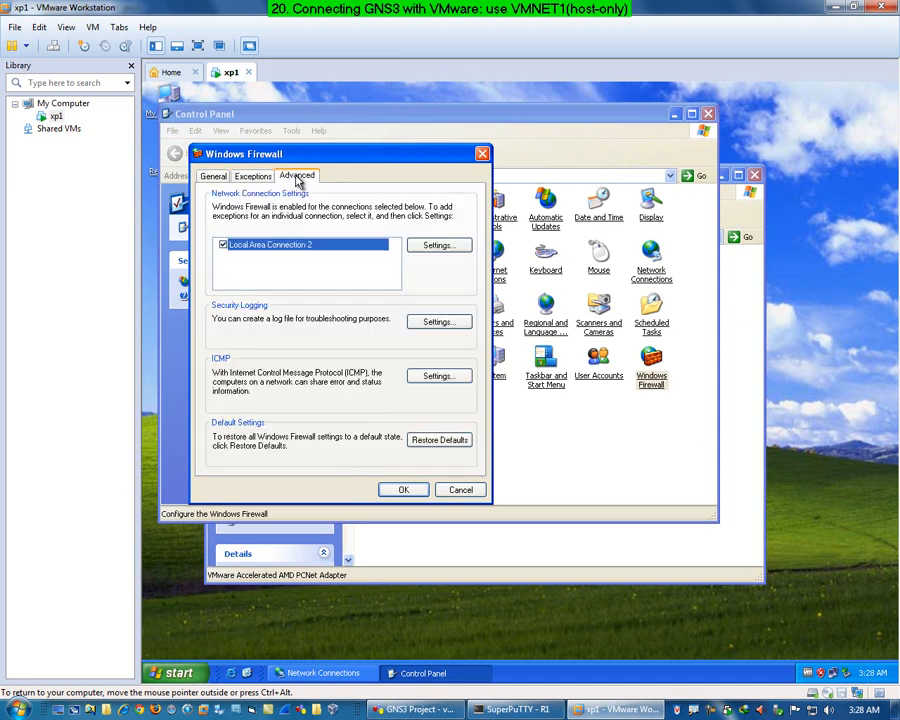
left_click(222, 245)
left_click(707, 115)
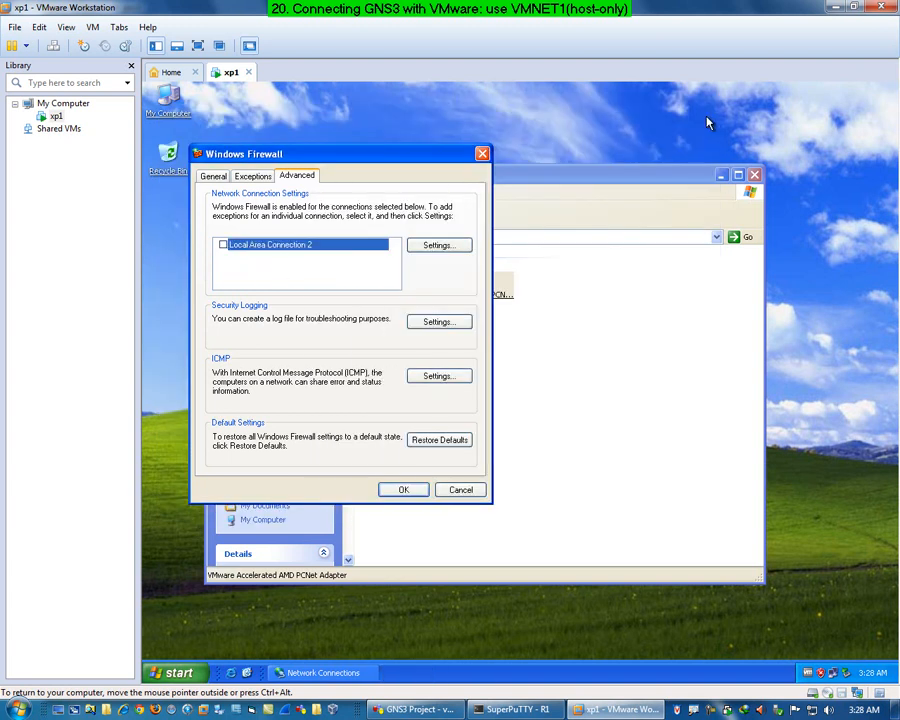
left_click_drag(382, 161, 690, 291)
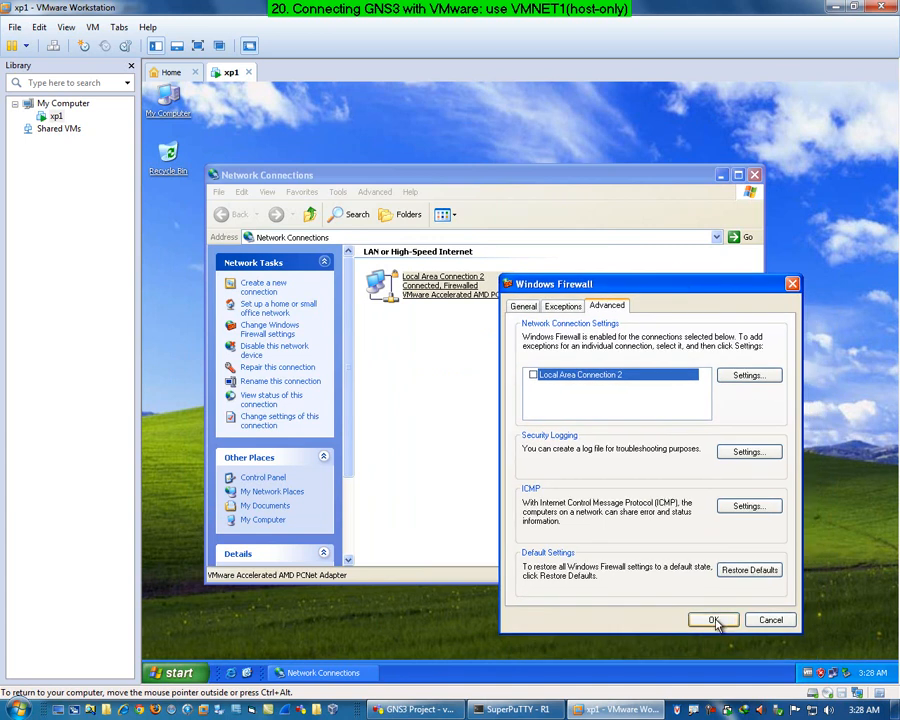
left_click(713, 620)
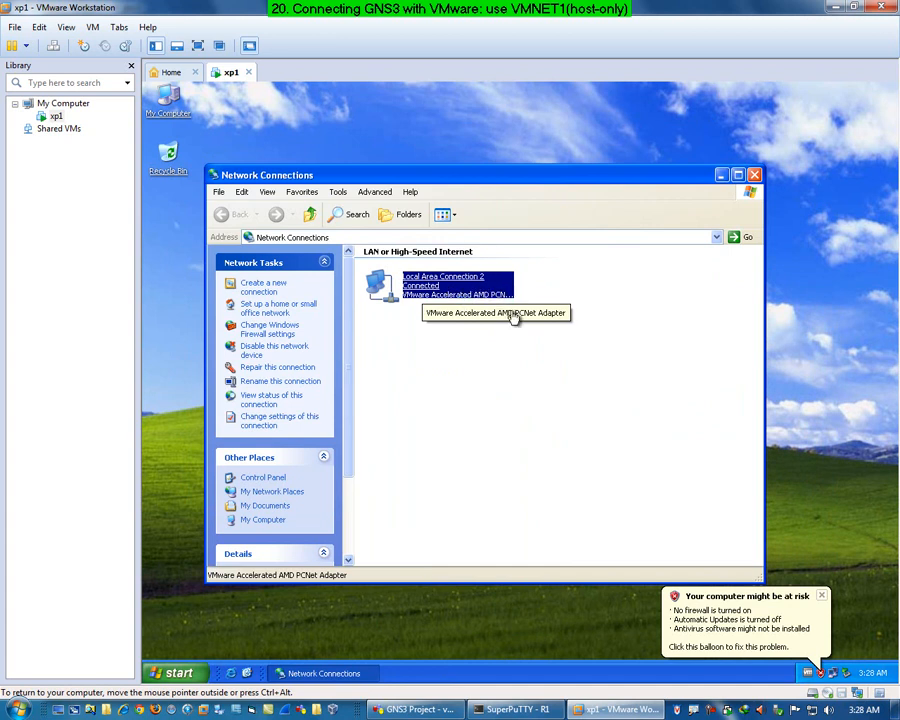
- Dismiss the security balloon, and disable and re-enable Local Area Connection 2 to renew its address
left_click(622, 472)
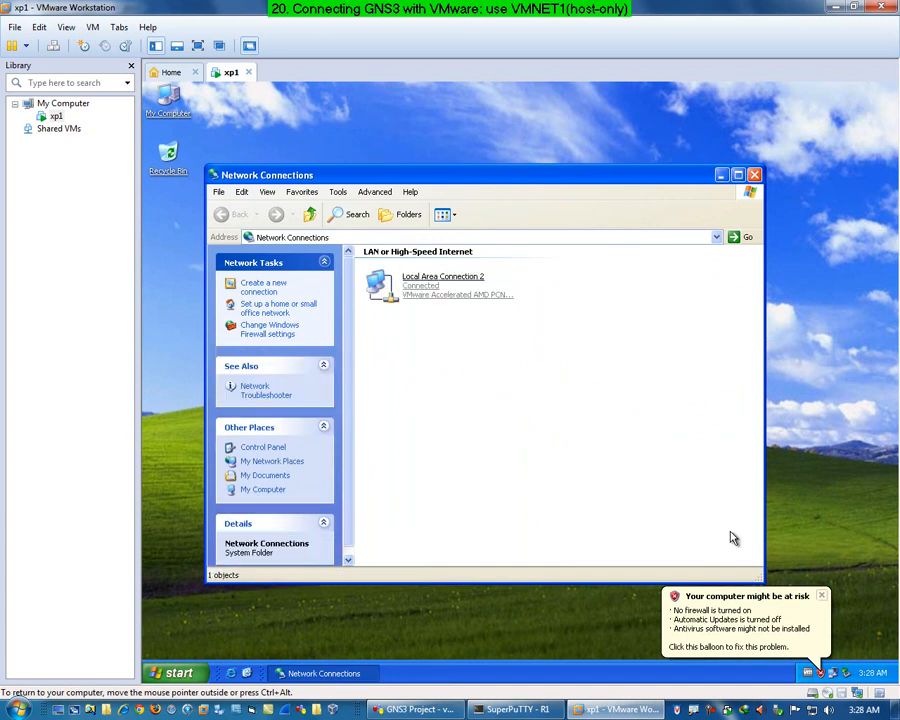
left_click(821, 597)
left_click(512, 490)
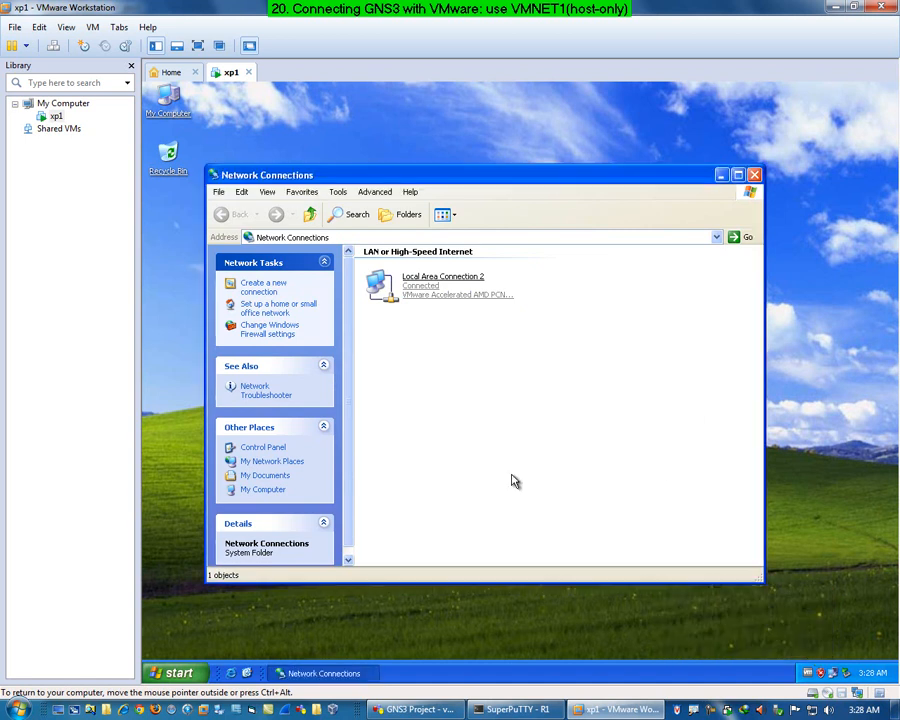
right_click(414, 289)
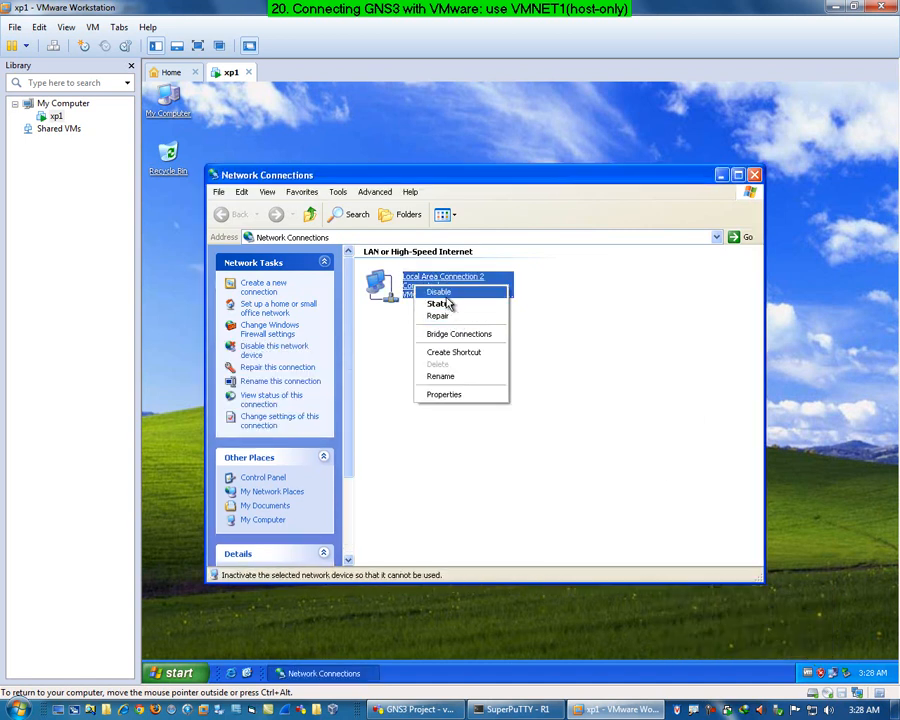
left_click(446, 293)
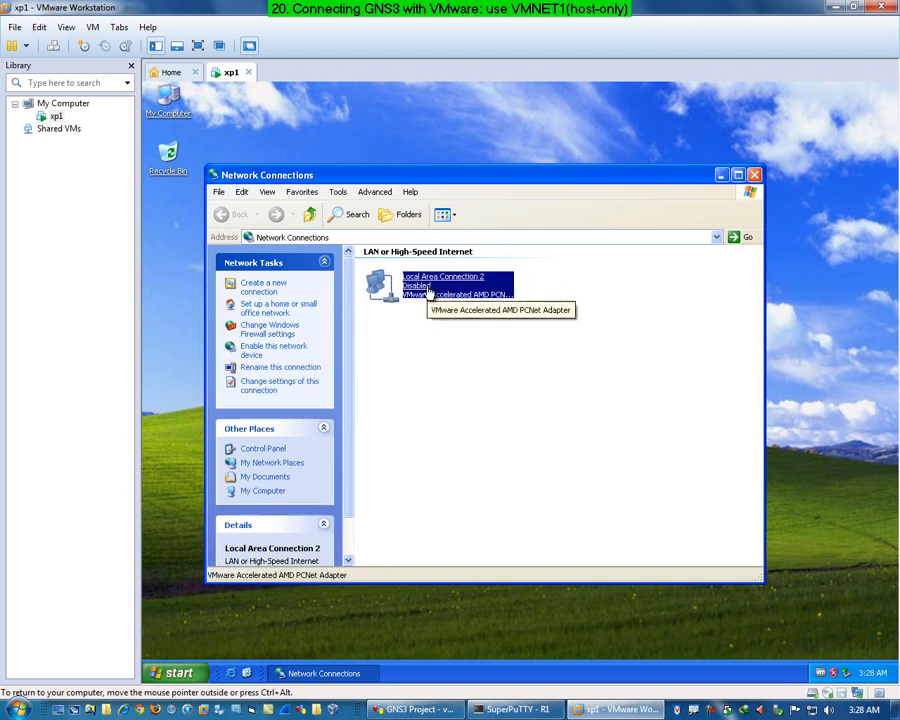
right_click(428, 291)
left_click(458, 296)
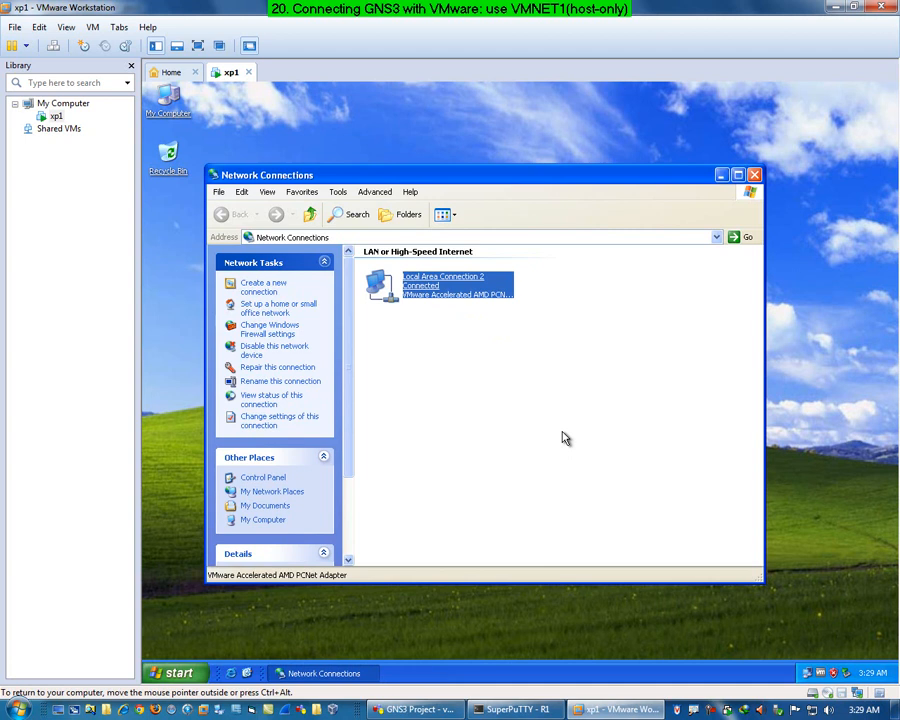
left_click(520, 440)
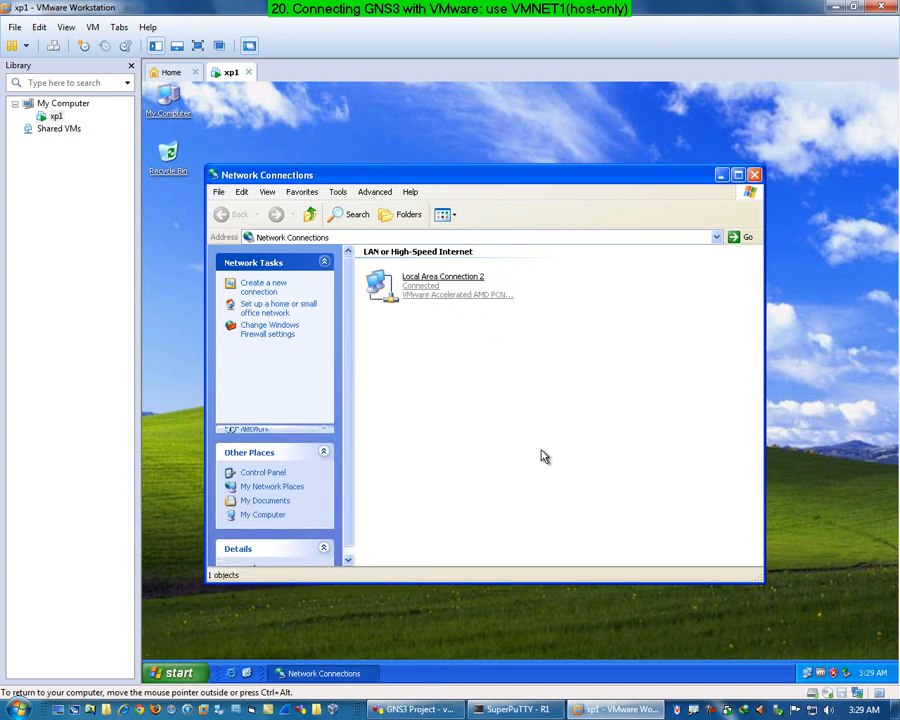
- View the address type, IP address, subnet mask and gateway in Local Area Connection 2's status, and close the dialog
double_click(806, 674)
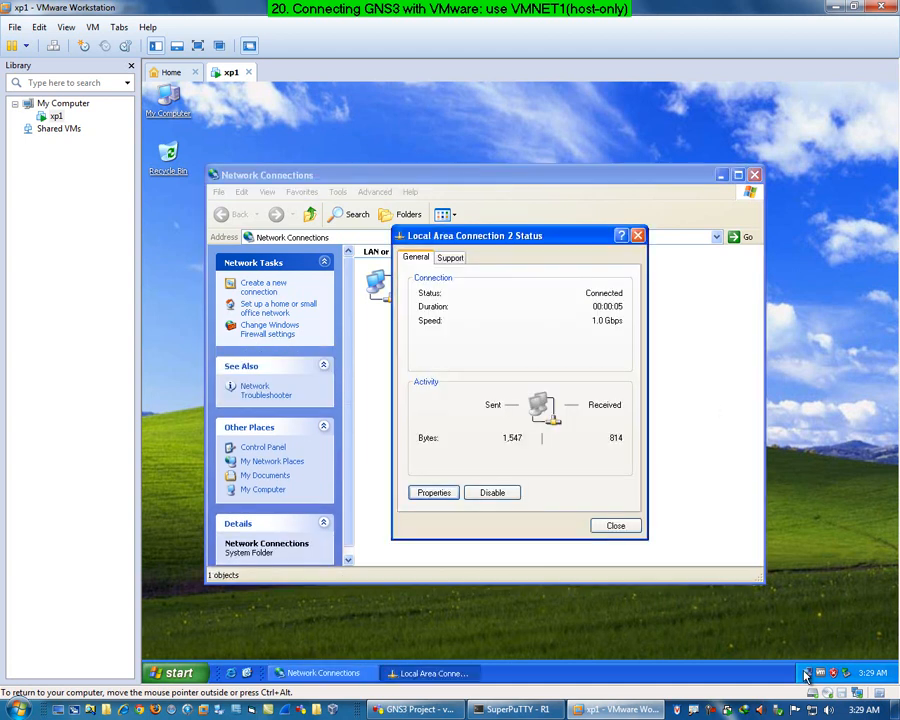
left_click(451, 258)
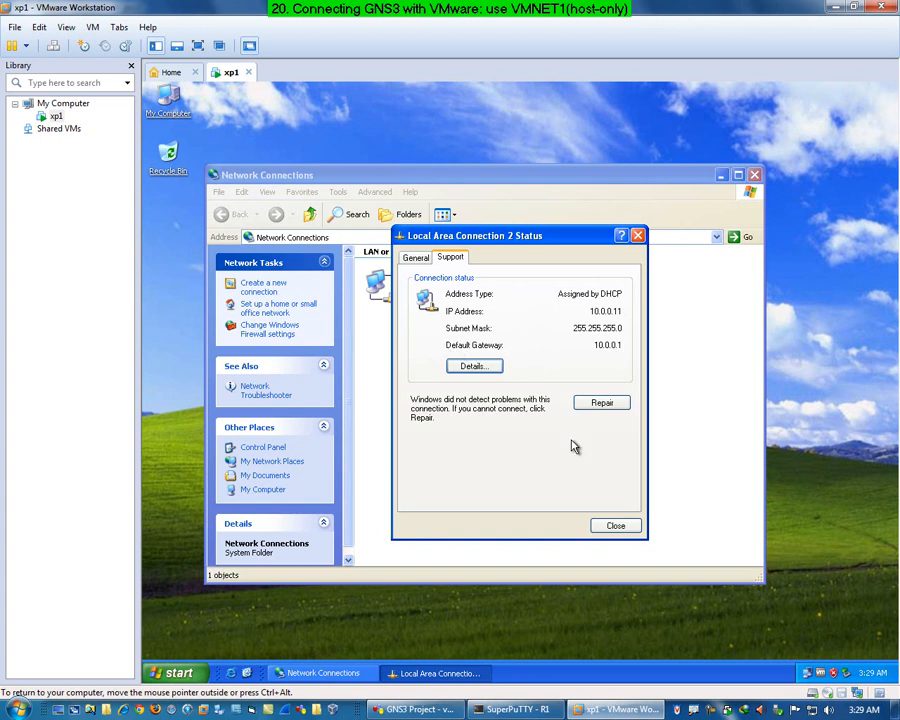
left_click(609, 526)
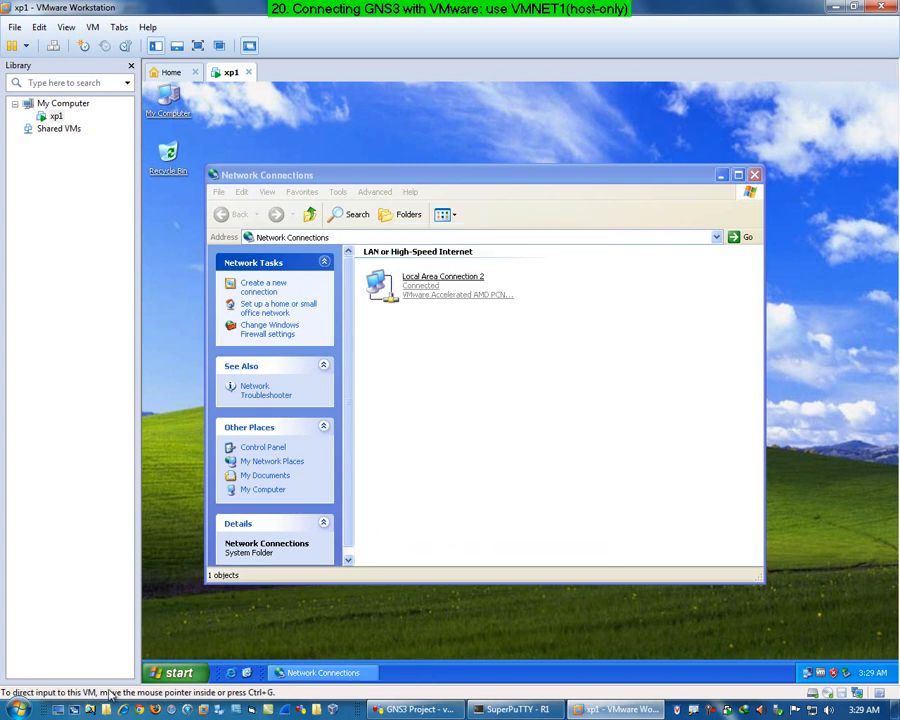
- Open a command prompt in Windows XP, change to the C:\ root, clear the screen, and run ipconfig
left_click(179, 672)
left_click(320, 607)
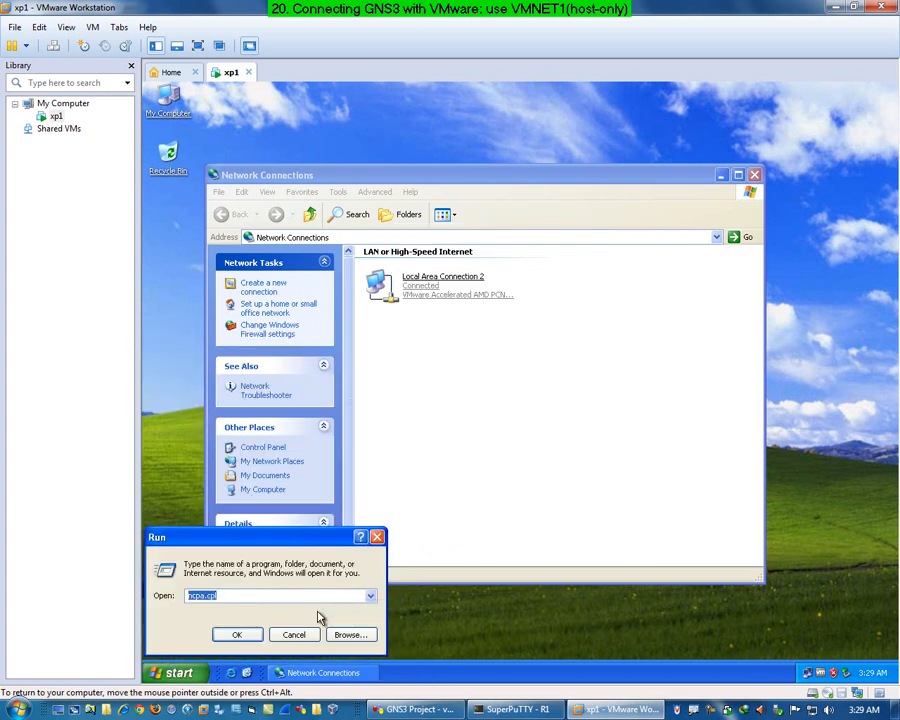
type("cmd")
key("Return")
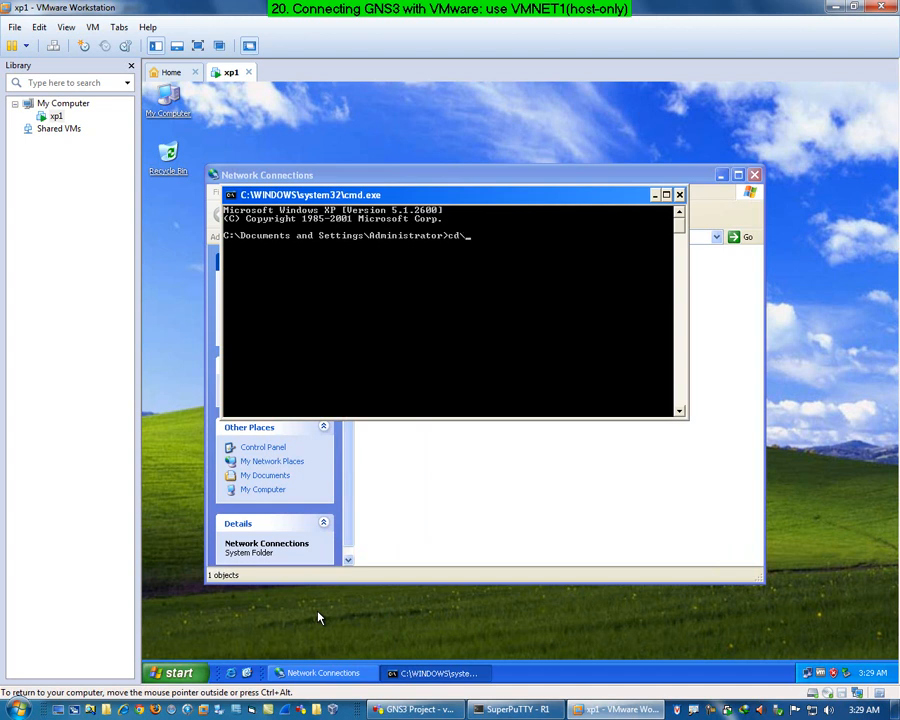
type("s")
key("Return")
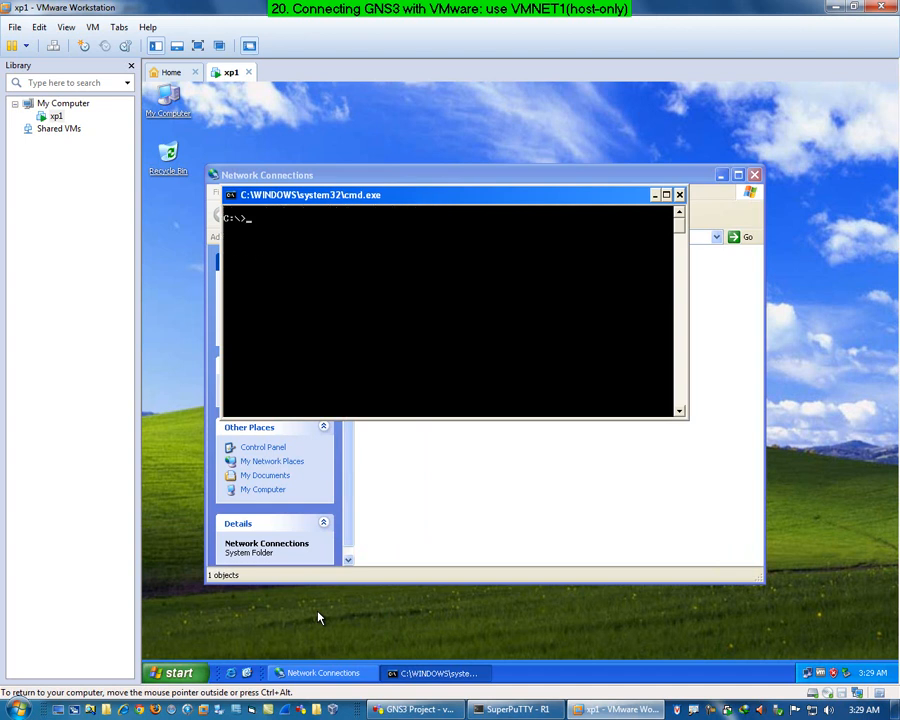
key("Return")
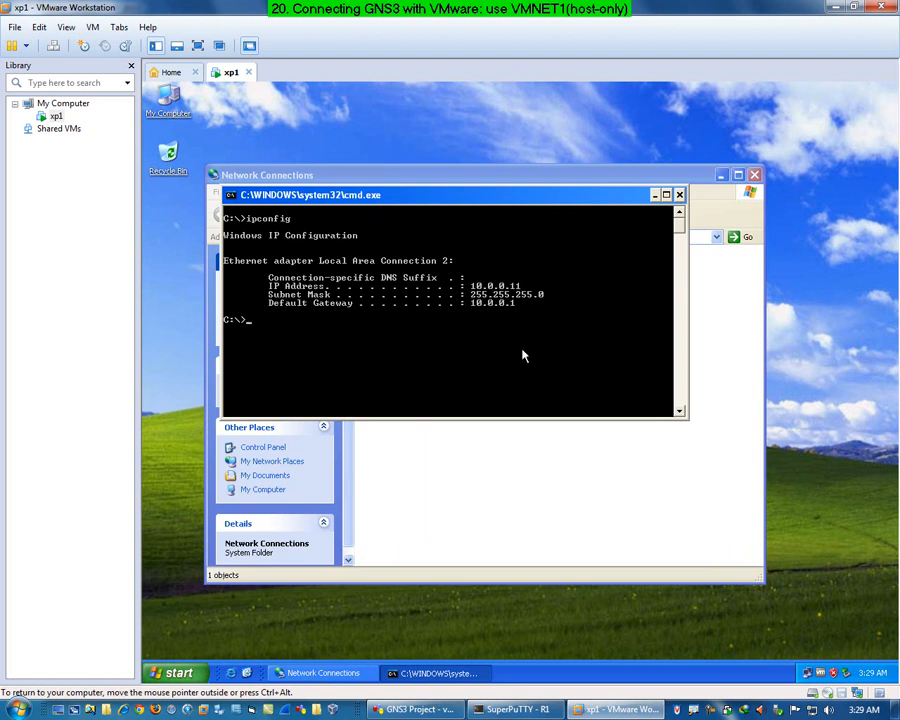
- Run ipconfig /all and examine the adapter's DHCP server, DNS server and lease details, moving the command prompt window aside
key("Up")
type("/all")
key("Return")
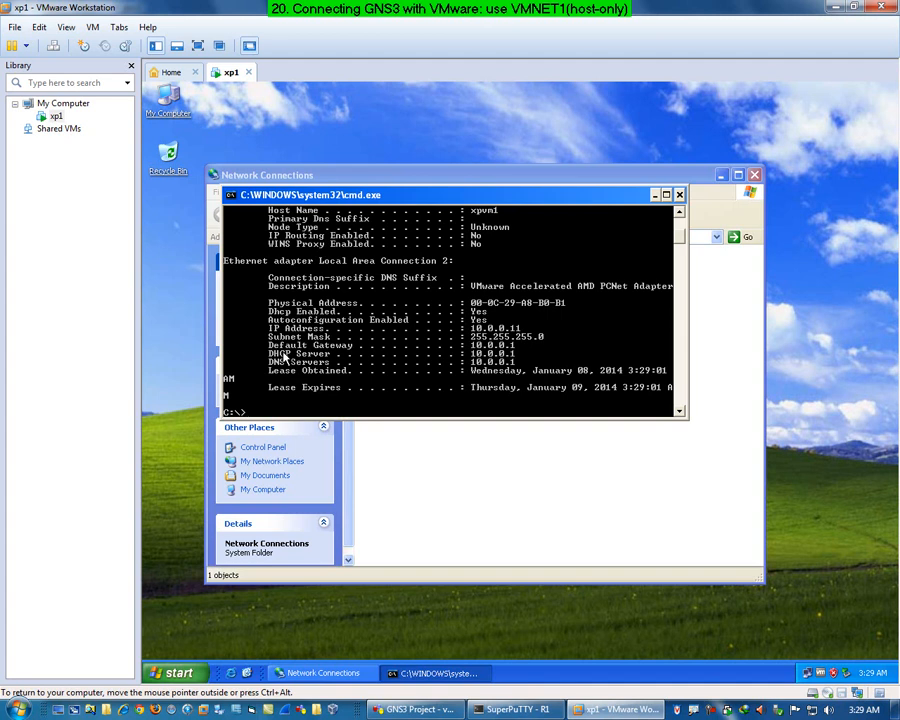
scroll(457, 358, "up", 2)
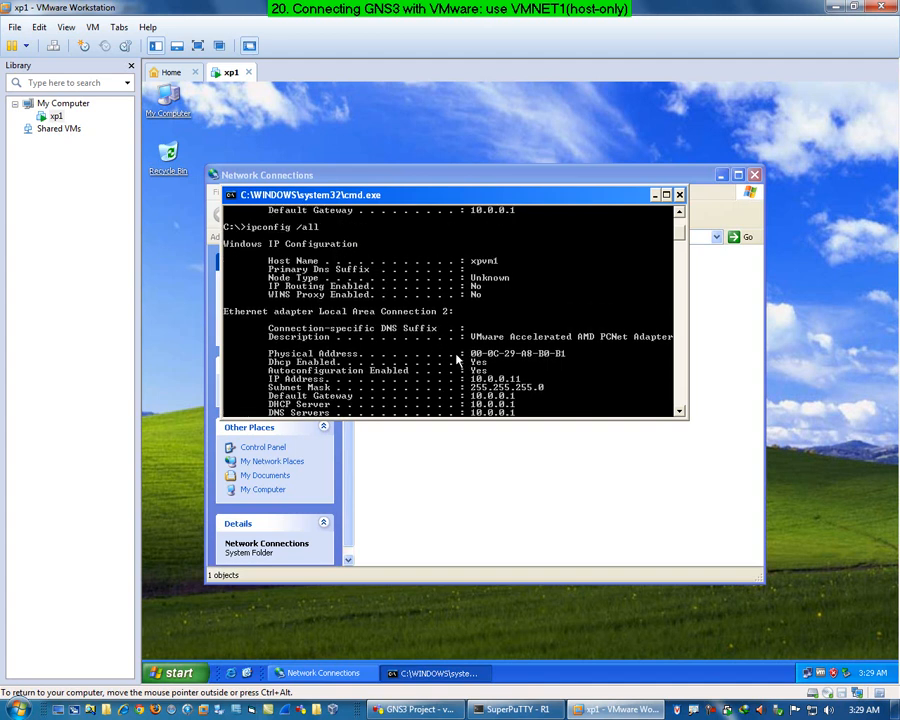
scroll(329, 311, "down", 1)
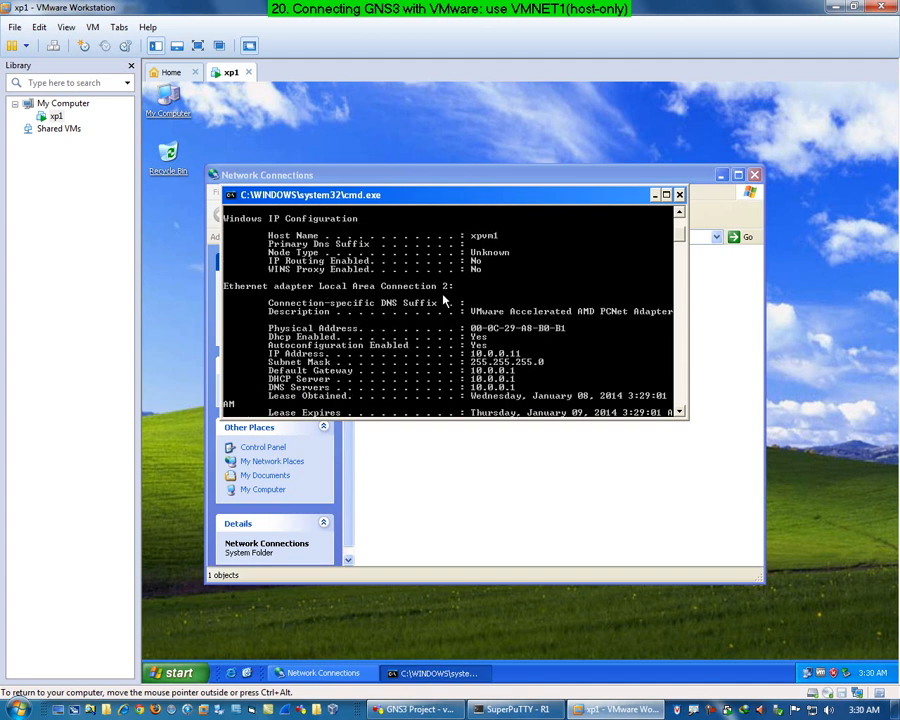
left_click_drag(400, 205, 470, 252)
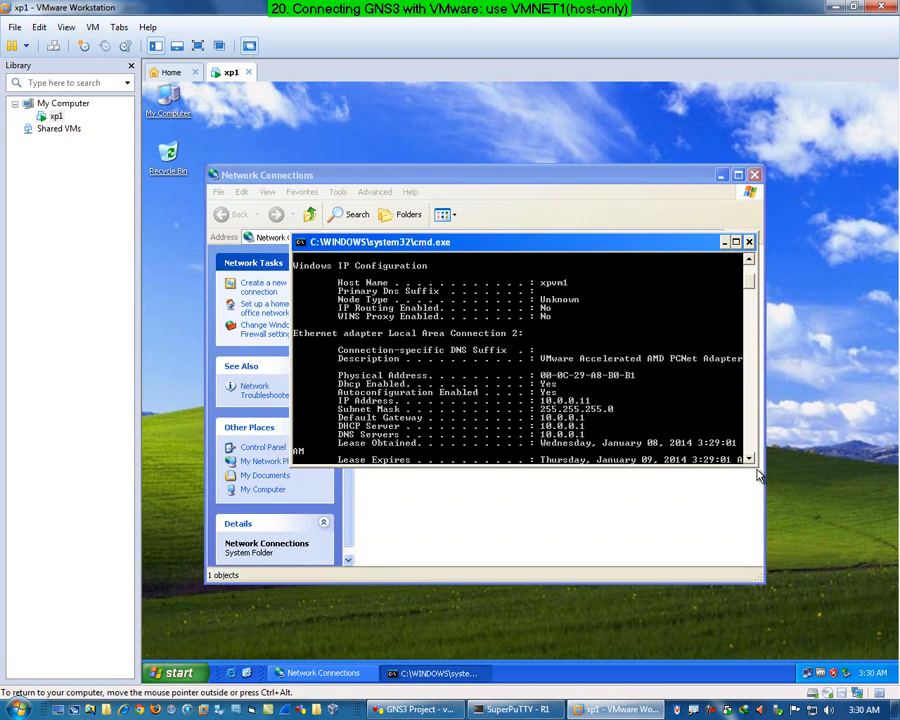
- Enlarge and reposition the command prompt window, setting the console to 80 columns by 120 lines with the mode command
left_click_drag(757, 470, 836, 628)
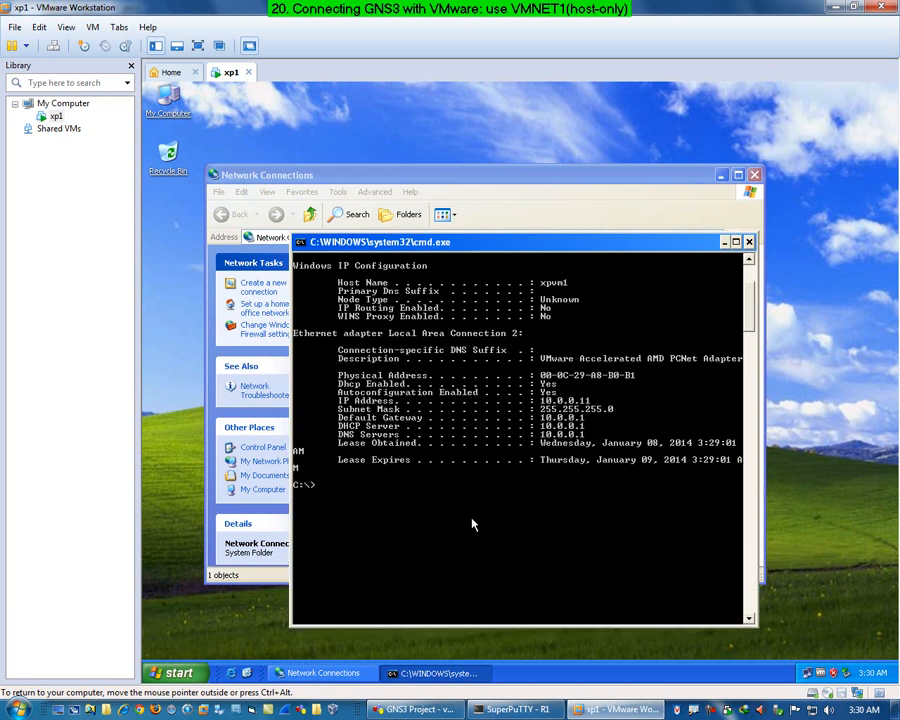
type("mode 80 , 120")
key("Return")
left_click_drag(460, 245, 392, 88)
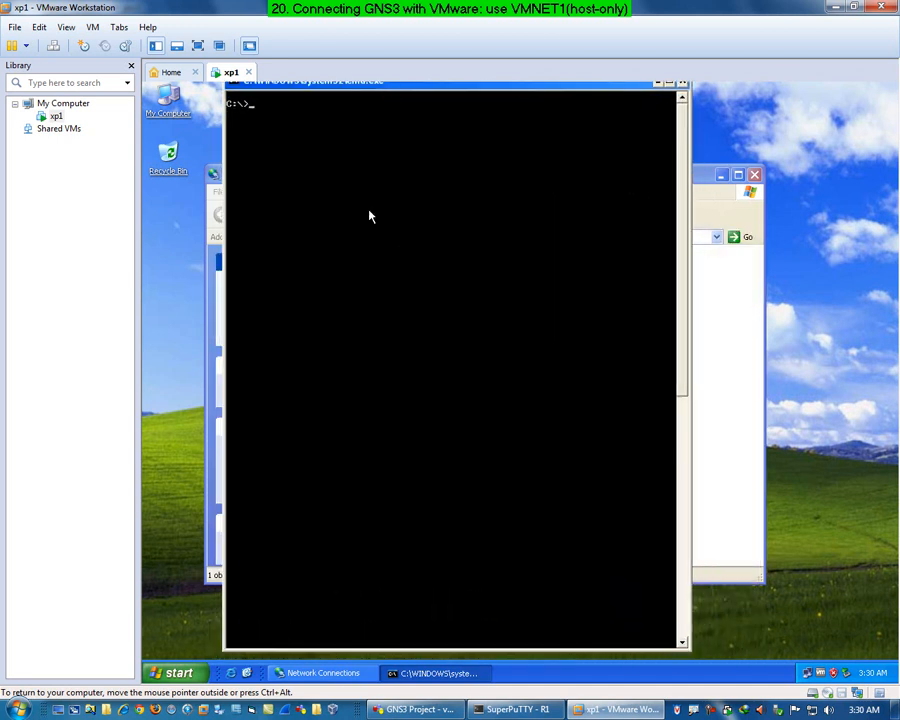
- Rerun the mode command with the console width changed to 60 columns
key("Up")
key("Left")
key("Left")
key("Left")
type("6")
key("Delete")
key("Return")
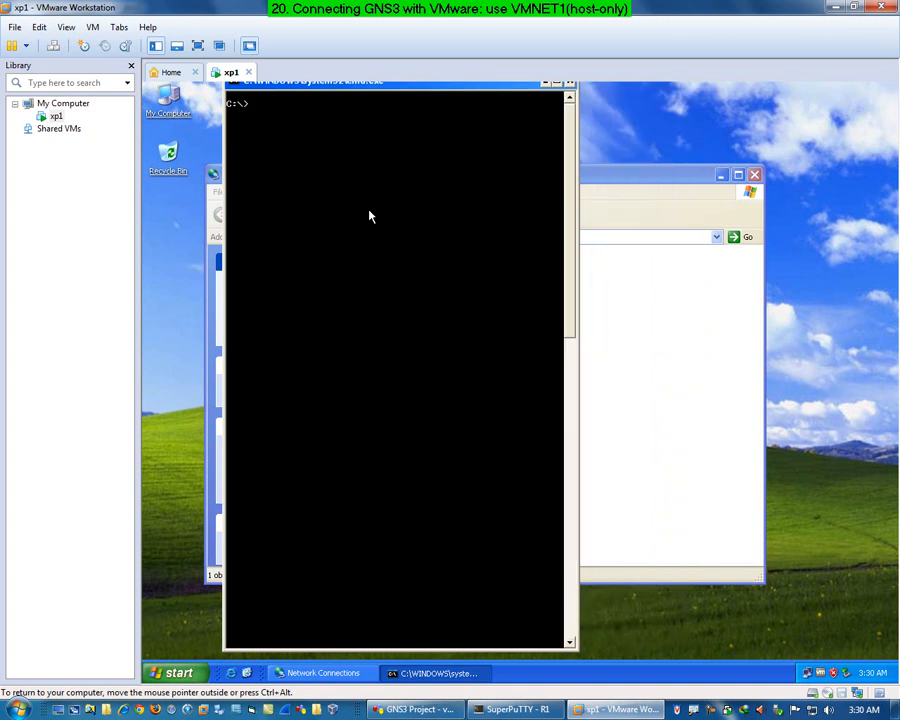
- Set the console size to 100 columns by 80 lines with the mode command
type("mode 60 , 150")
key("Left")
key("Left")
key("Left")
key("Delete")
key("Delete")
type("8")
key("Left")
key("Left")
key("Left")
key("Left")
key("Left")
key("Left")
type("10")
key("Return")
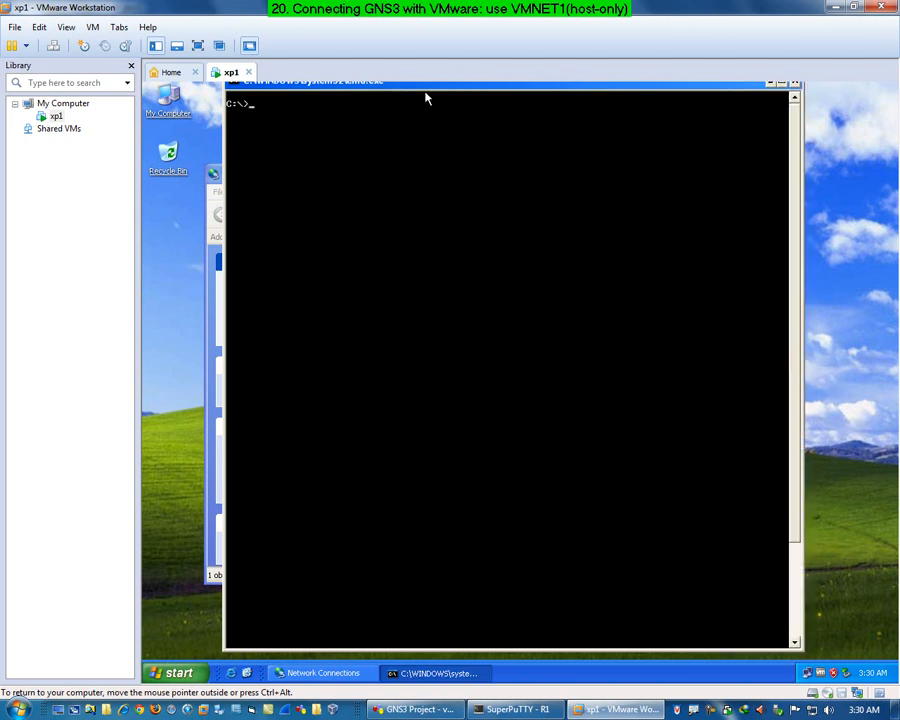
- Move the command prompt window fully into view and shorten its console with the mode command, keeping 100 columns
left_click_drag(447, 90, 474, 92)
type("mode 100 , 80")
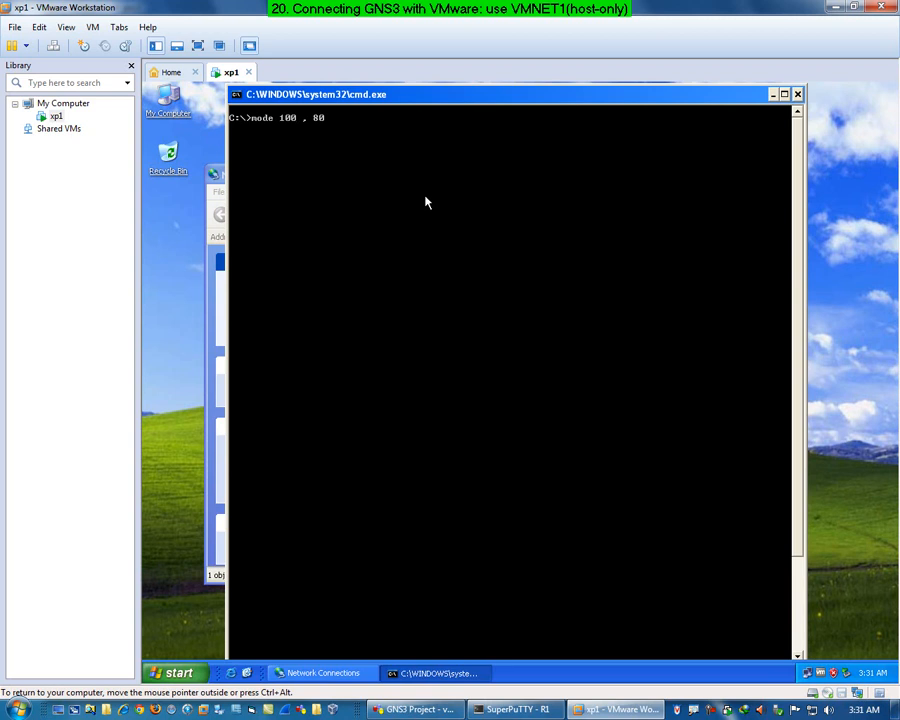
key("Return")
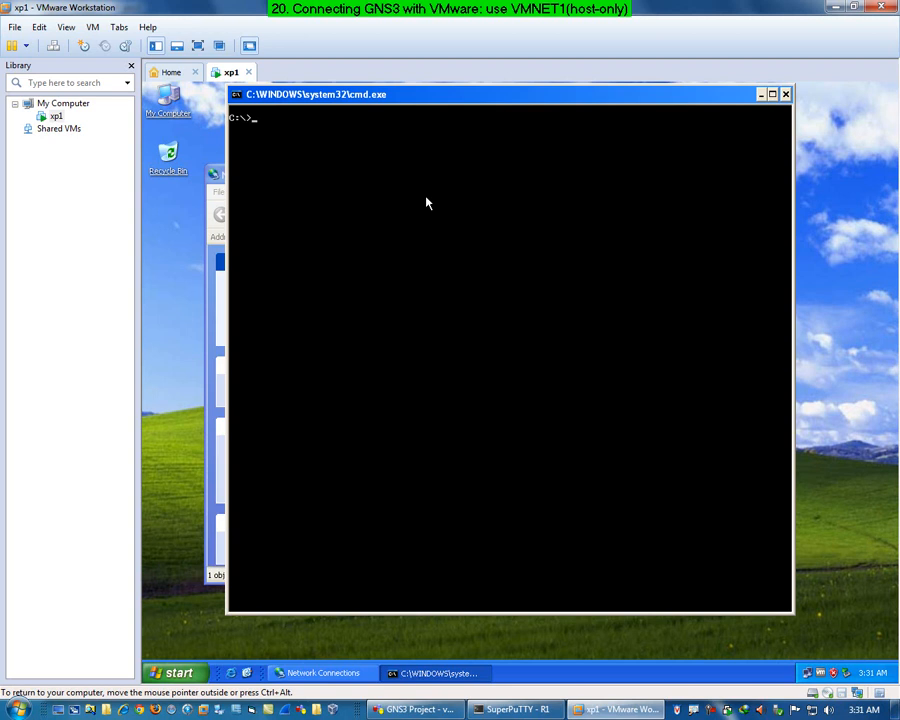
- Run ipconfig /all again to view the adapter's complete DHCP lease details in the resized console
key("Up")
key("Up")
key("Up")
key("Up")
key("Return")
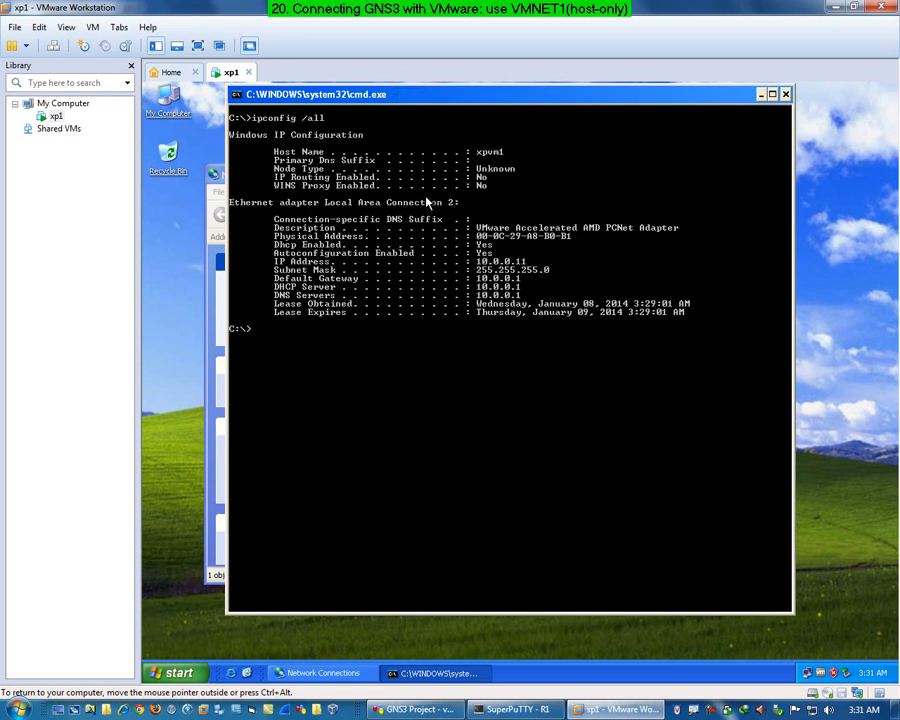
key("ctrl+2")
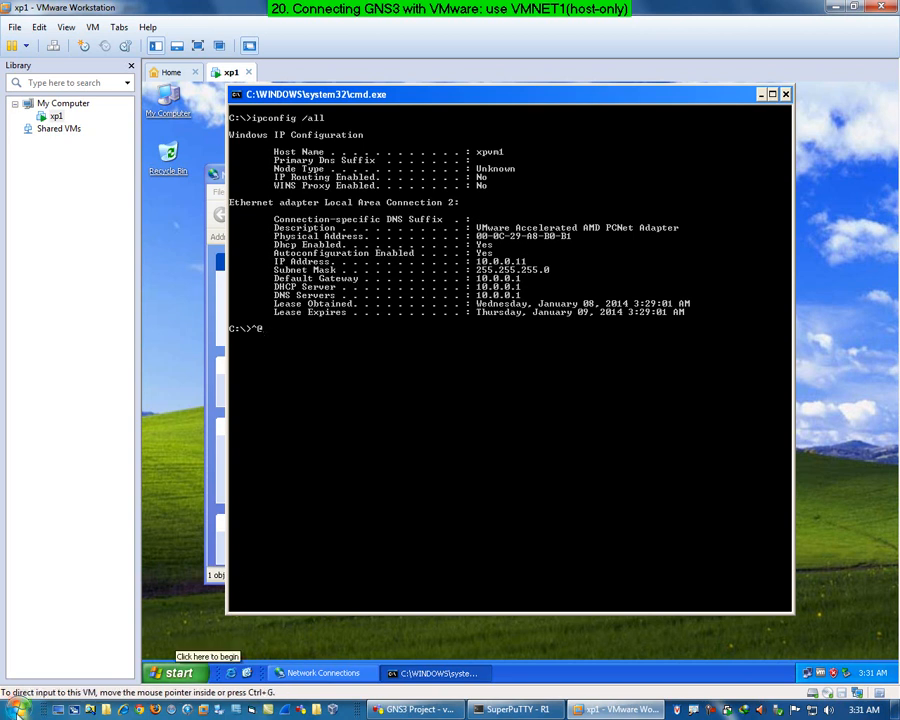
left_click(72, 710)
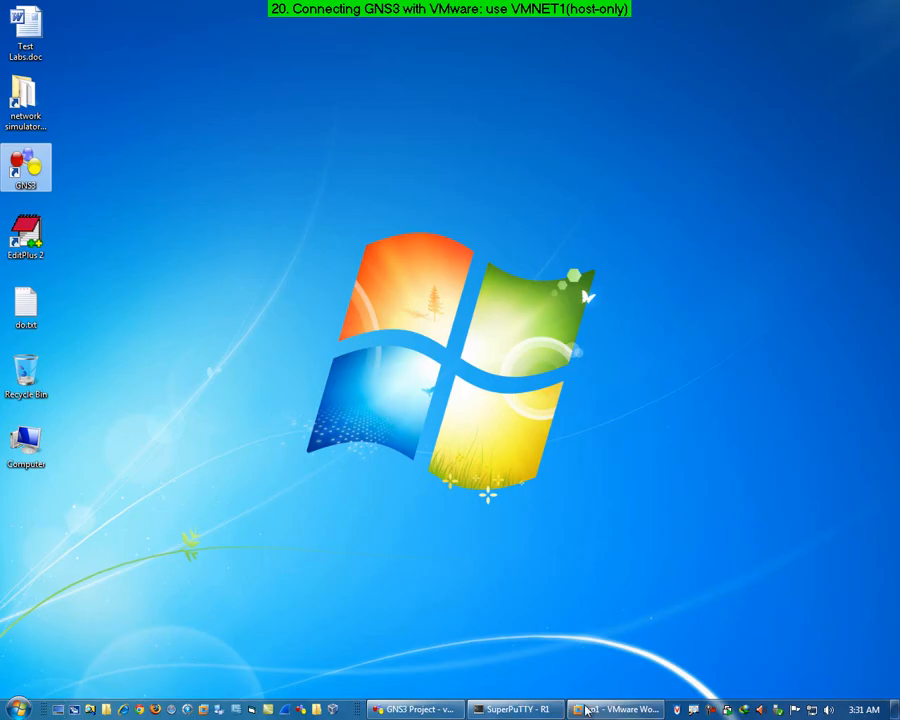
left_click(597, 708)
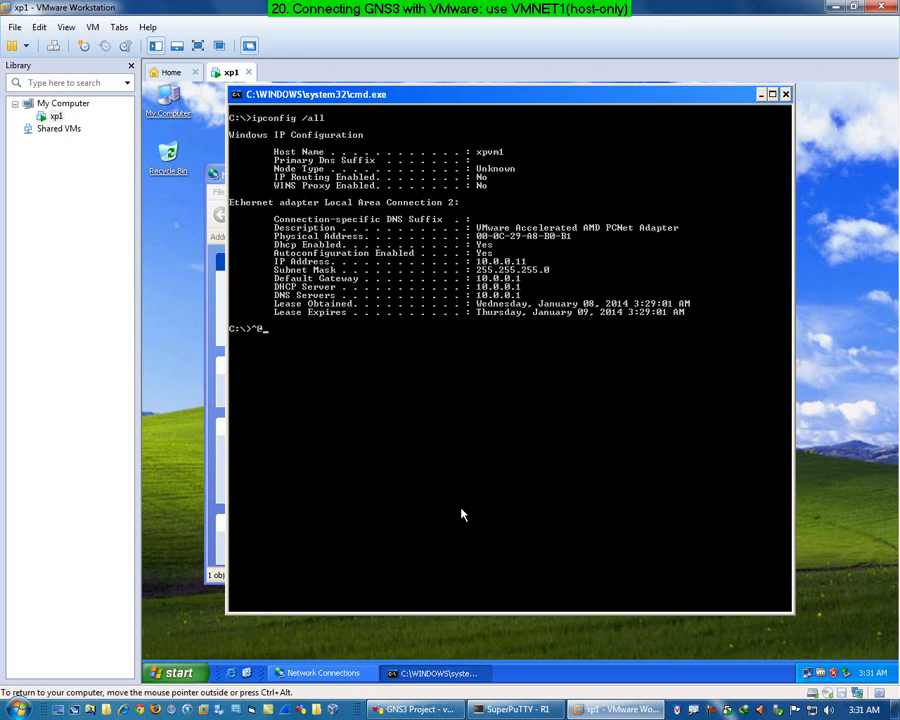
key("ctrl+2")
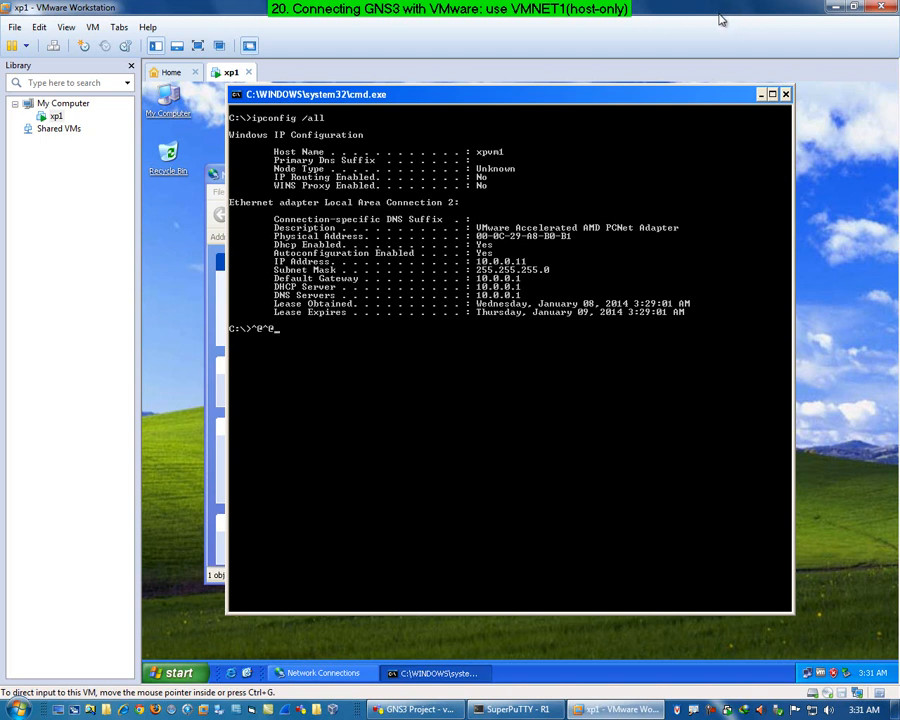
key("ctrl+2")
key("ctrl+2")
key("BackSpace")
key("BackSpace")
key("BackSpace")
key("BackSpace")
key("ctrl+2")
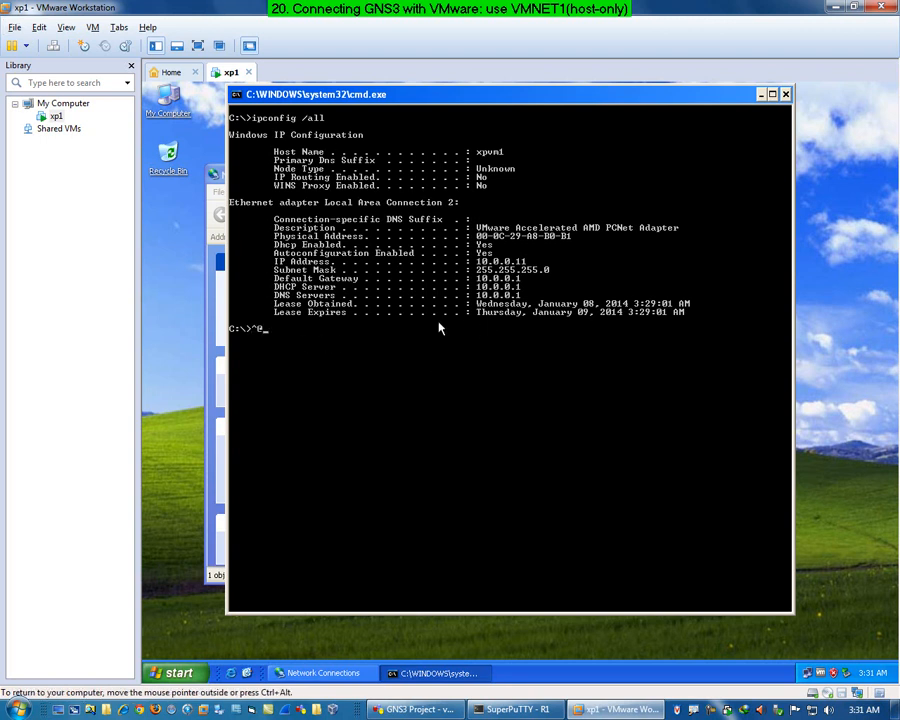
key("BackSpace")
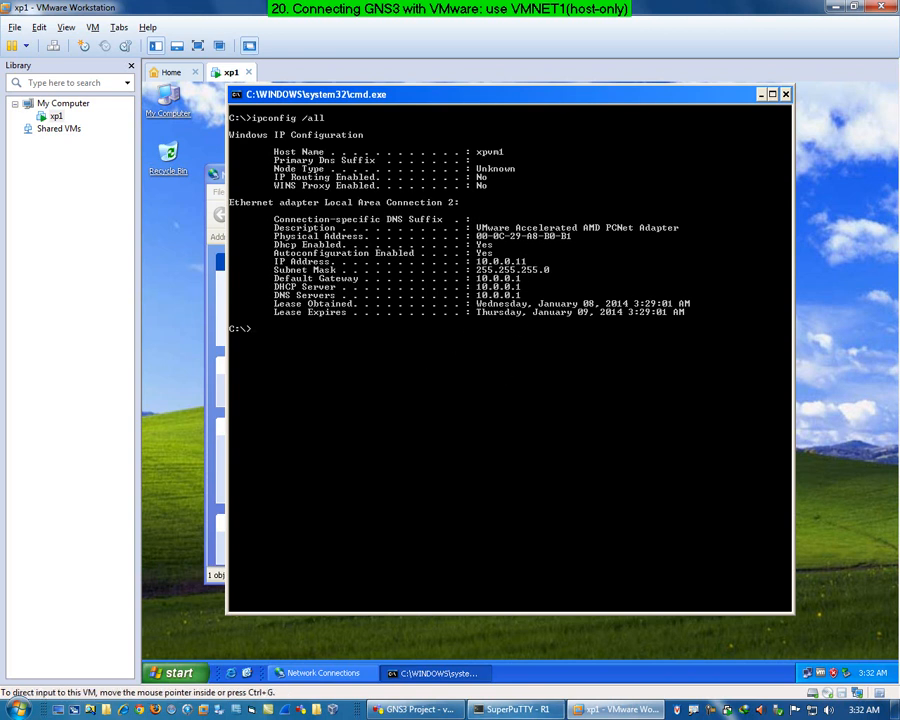
- Switch to the R1 console in SuperPuTTY and run show ip dhcp pool mypool to check the leased addresses
left_click(507, 712)
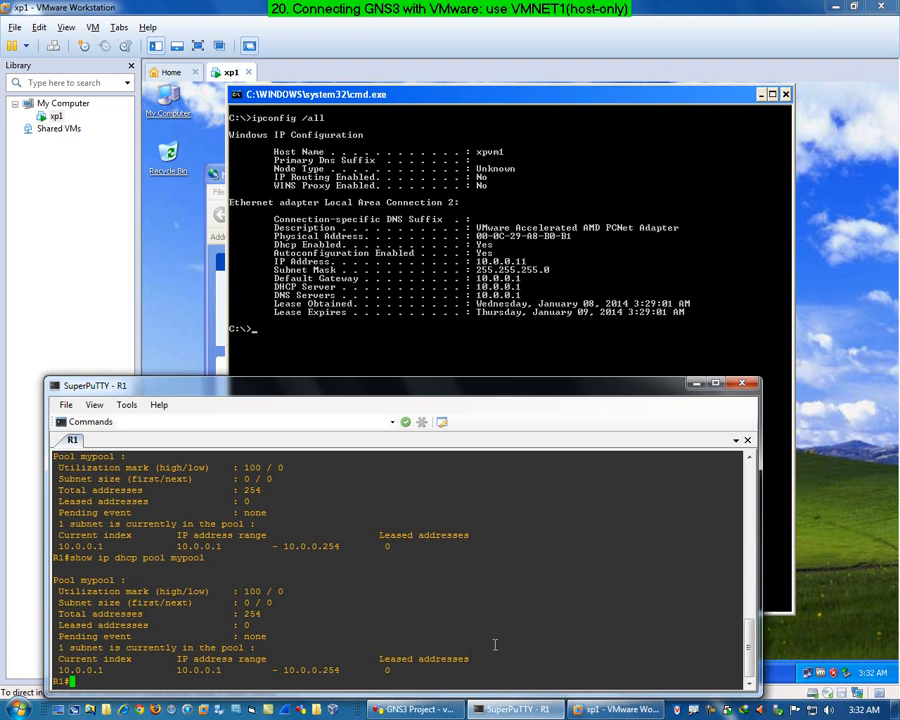
key("Up")
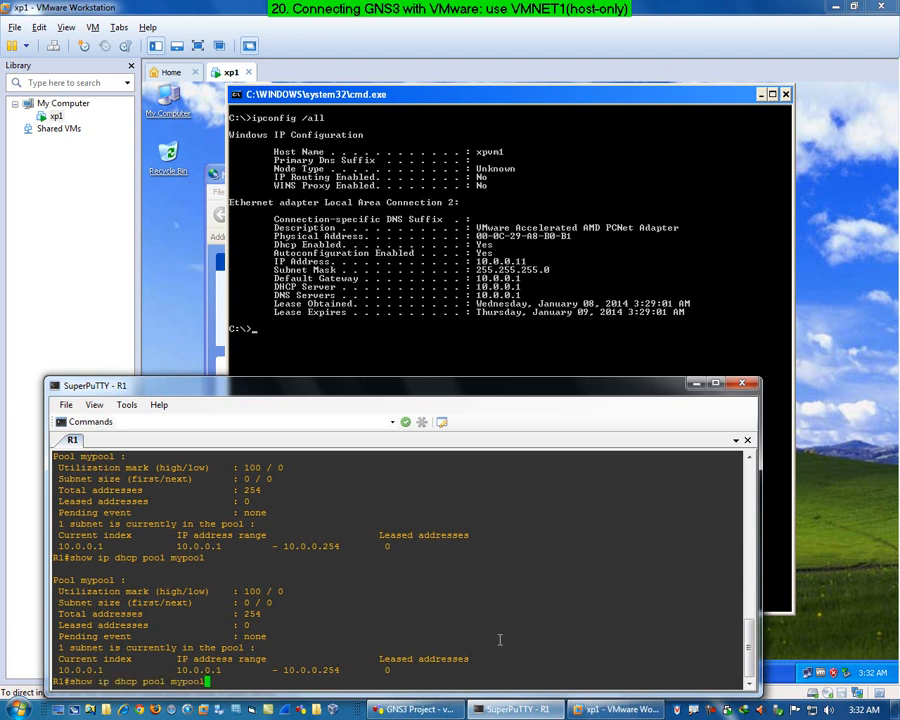
key("Return")
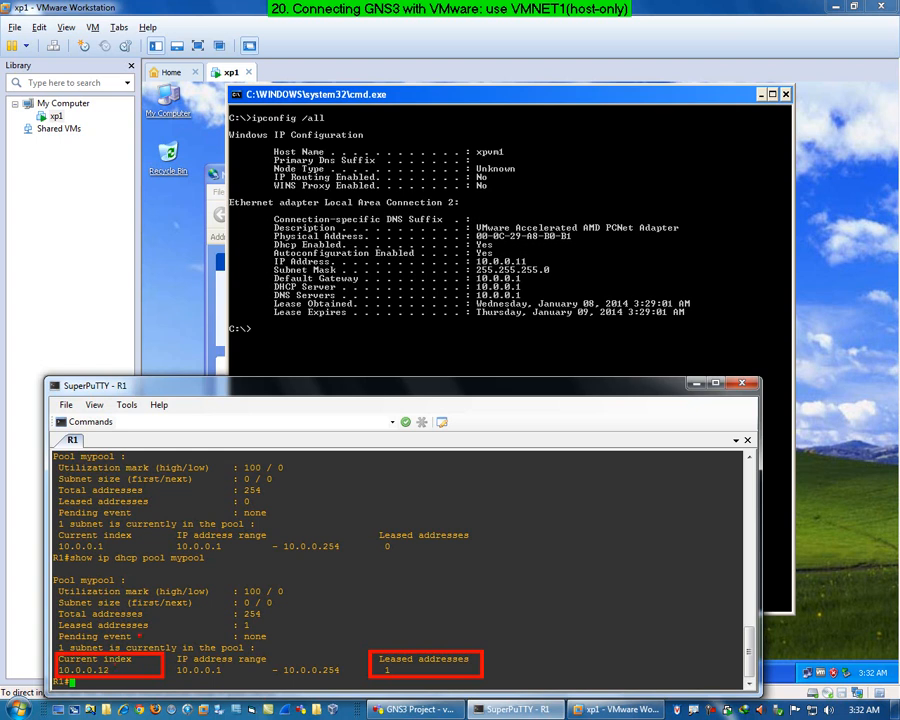
- Return to the Windows XP command prompt in VMware and release the DHCP address with ipconfig /release
left_click(400, 328)
key("Up")
key("BackSpace")
key("BackSpace")
key("BackSpace")
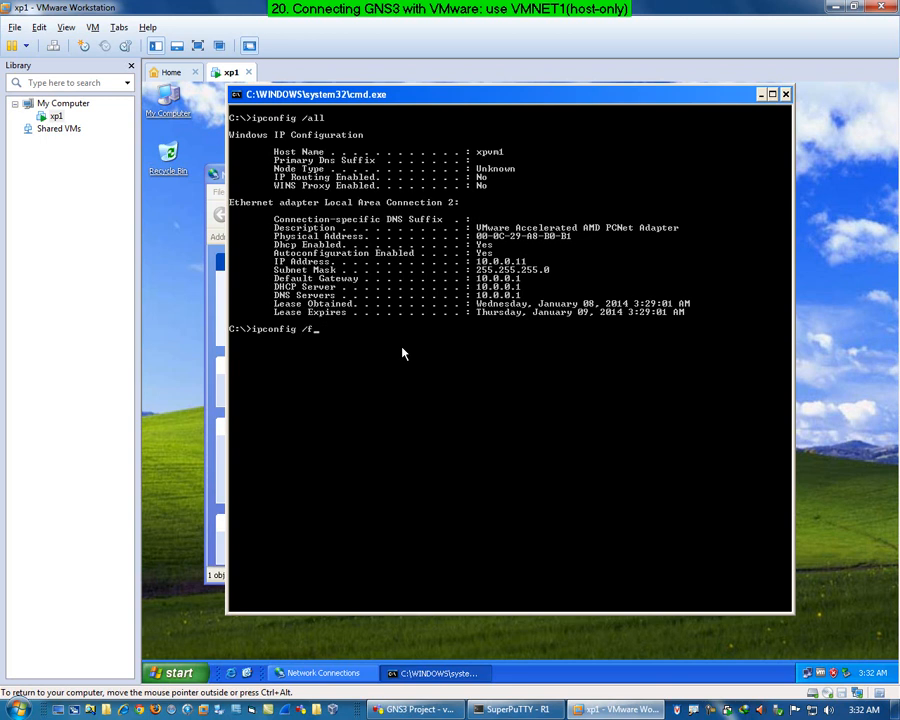
type("release")
key("Return")
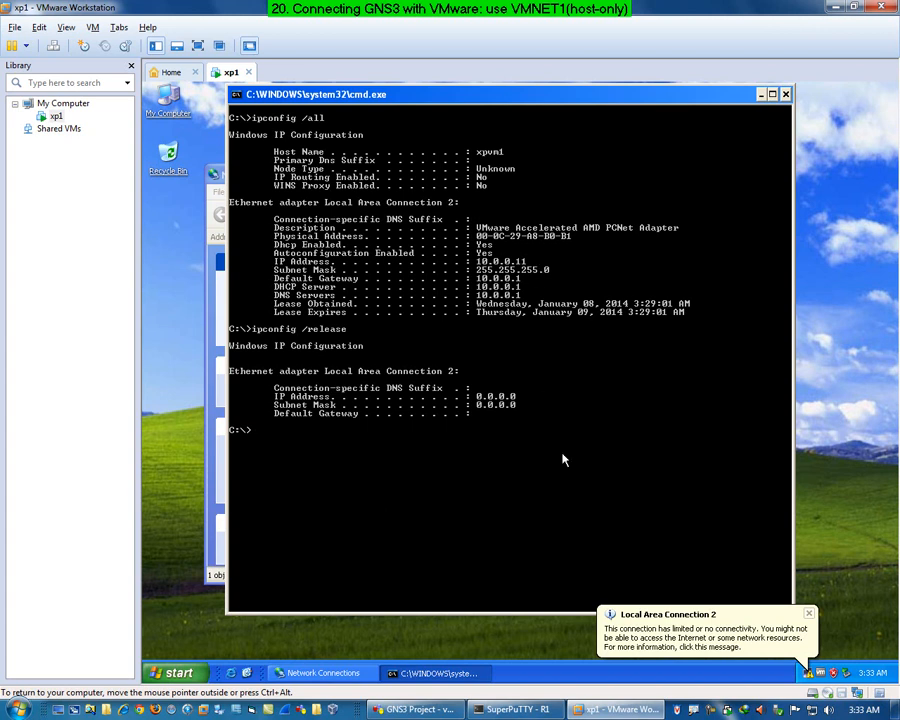
- Request an address from the DHCP server with ipconfig /renew
key("Up")
key("BackSpace")
key("BackSpace")
key("BackSpace")
key("BackSpace")
key("BackSpace")
type("new")
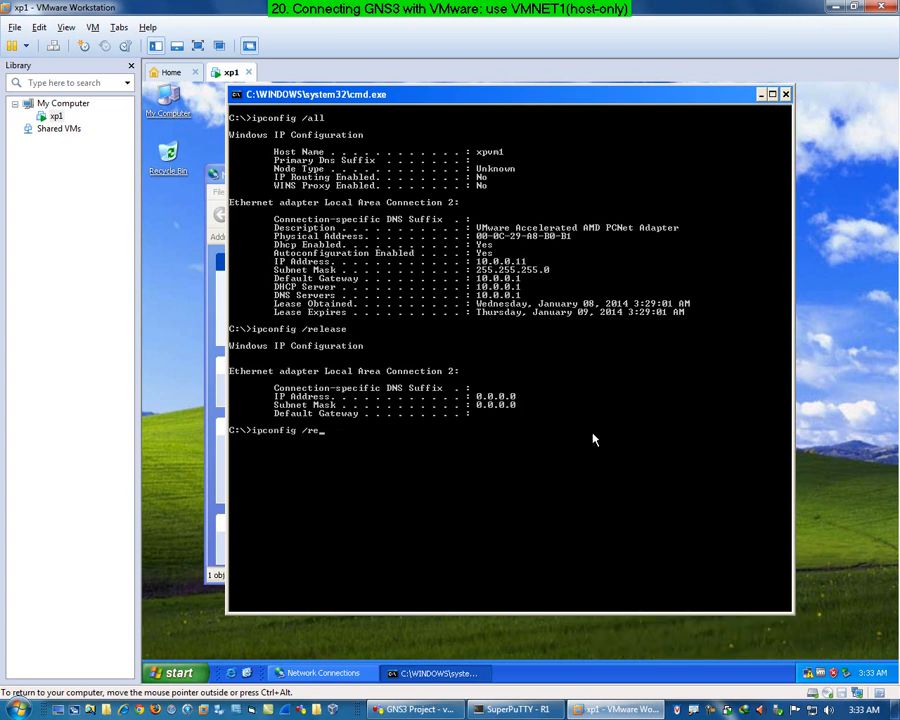
key("Return")
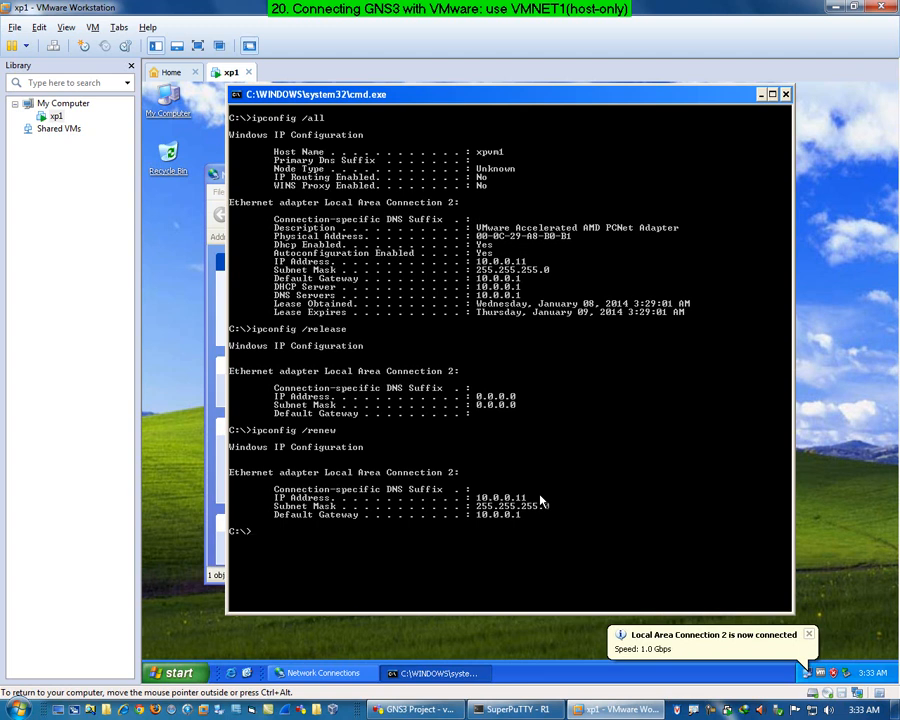
- Release the renewed DHCP address by running ipconfig /release once more
key("Up")
key("Up")
key("Up")
key("Down")
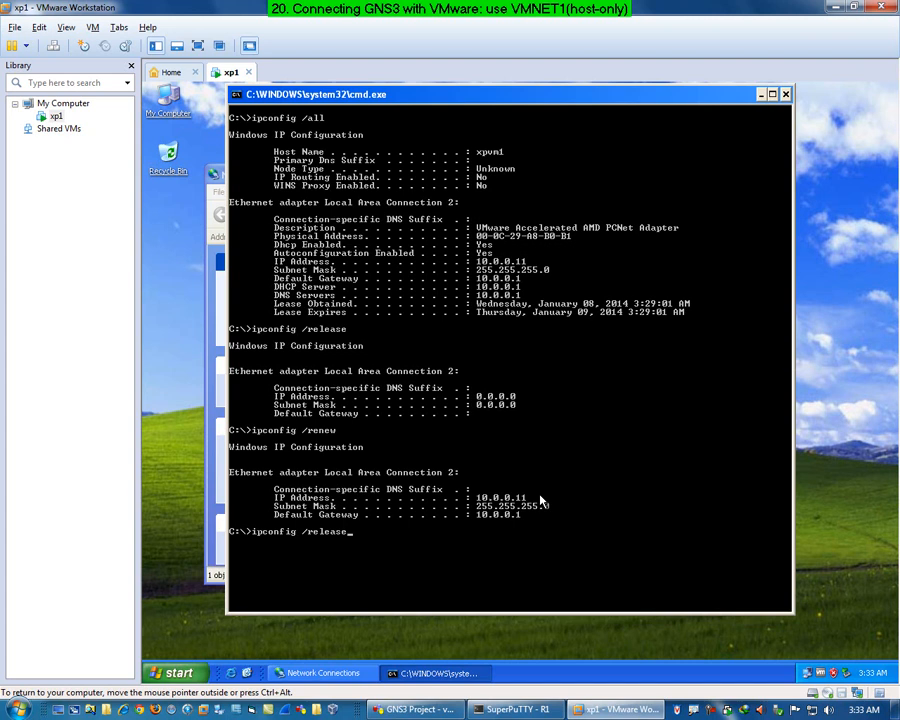
key("Return")
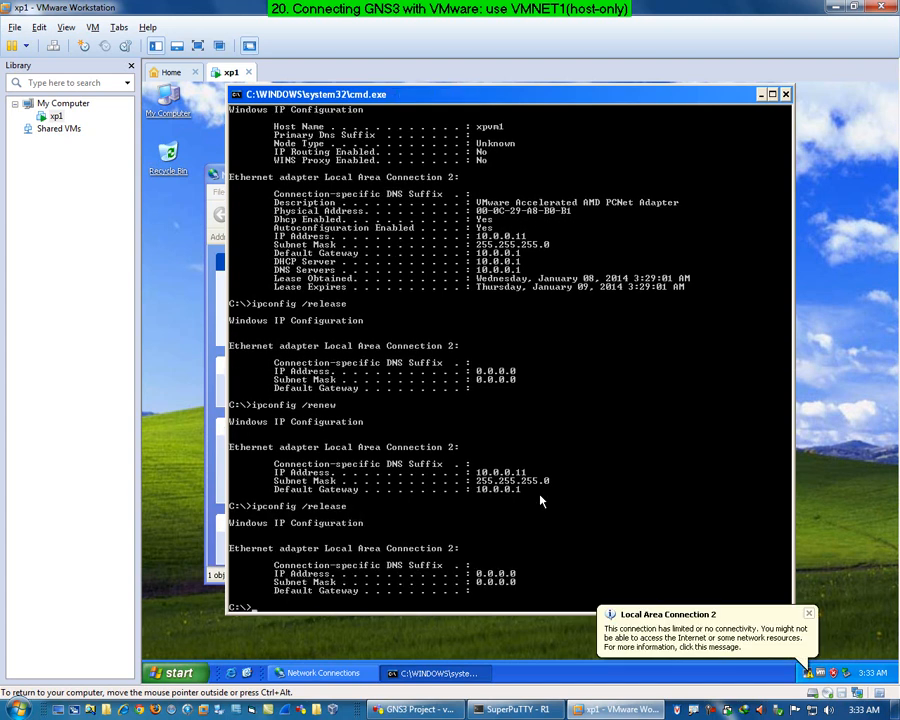
- Open services.msc in Windows XP, select the DHCP Client service, and enlarge the window to view its status and startup type
left_click(179, 672)
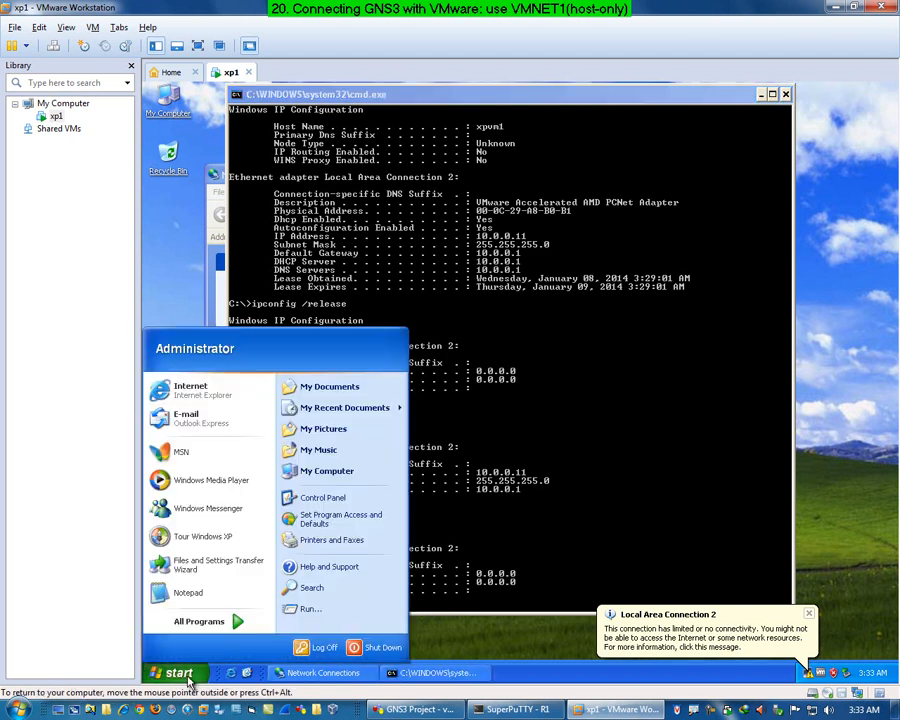
left_click(322, 614)
type("services.msc")
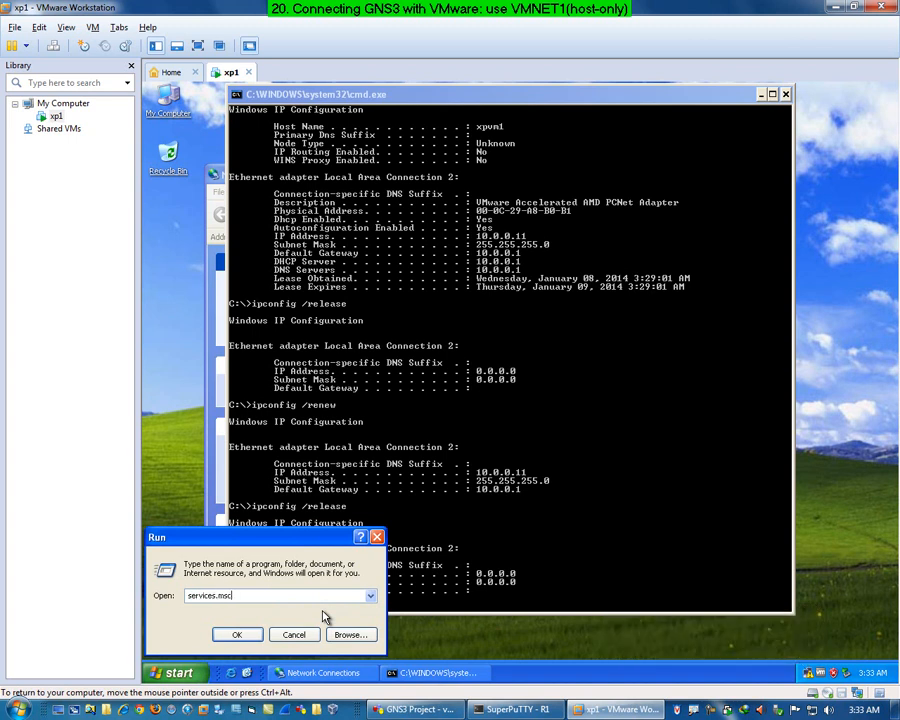
key("Return")
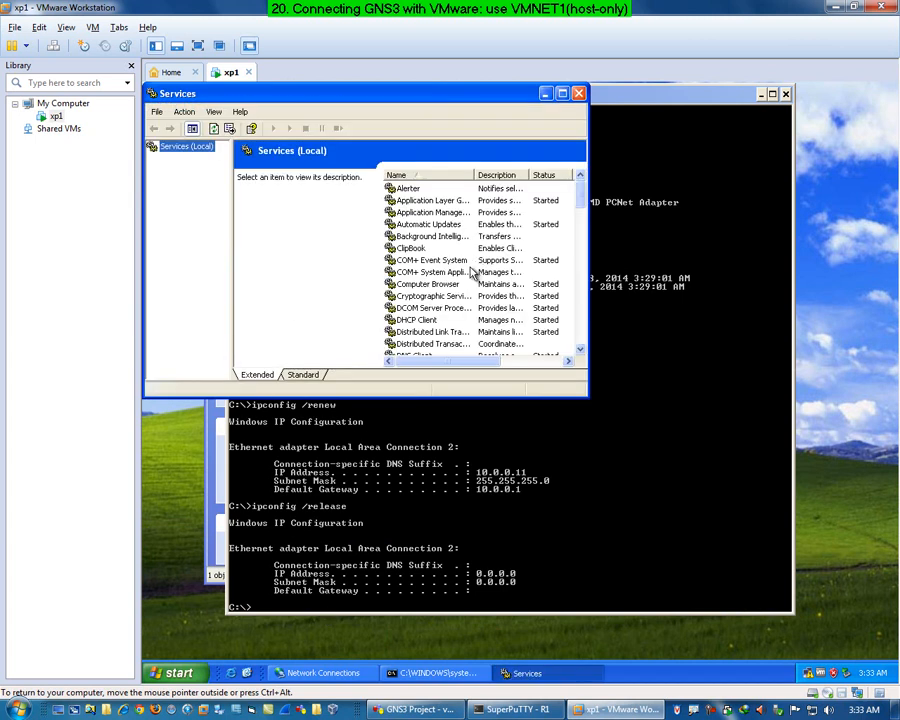
left_click(418, 320)
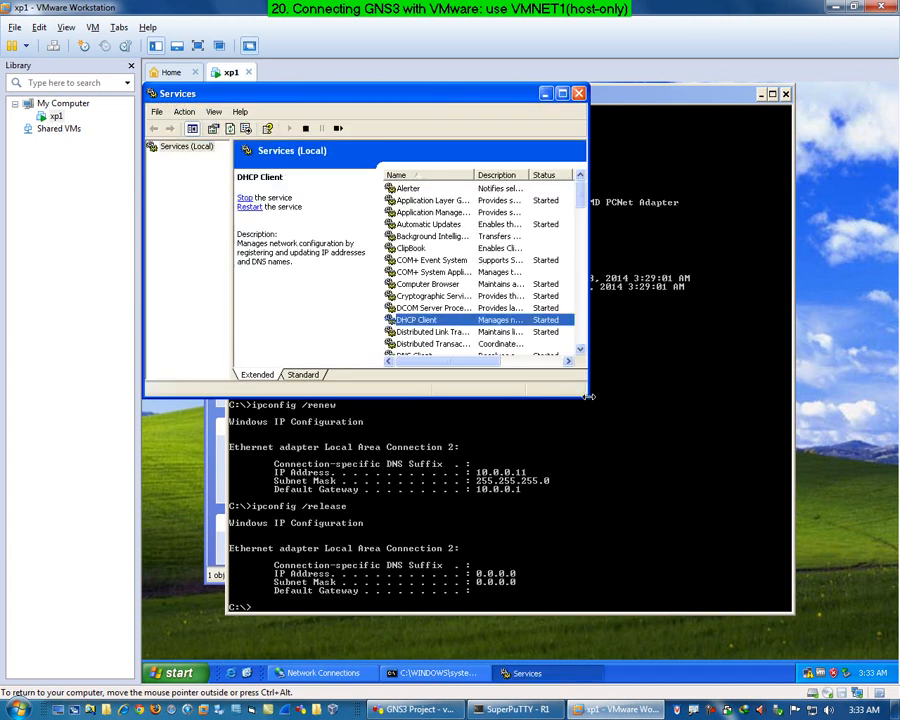
left_click_drag(588, 397, 895, 512)
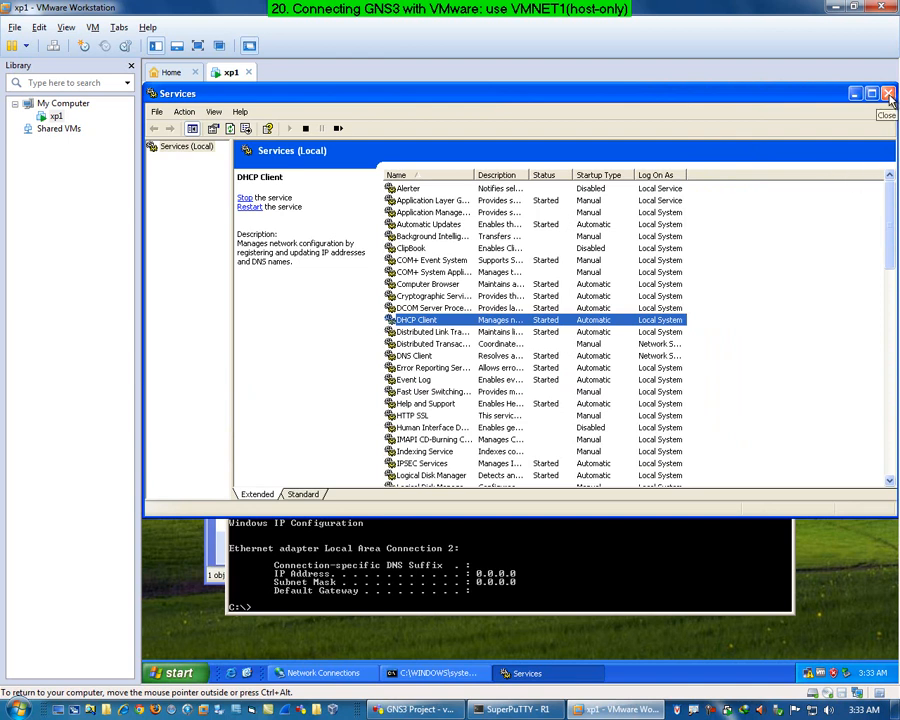
- Stop the DHCP Client service with net stop dhcp in the command prompt, and check its status in Services
left_click(510, 590)
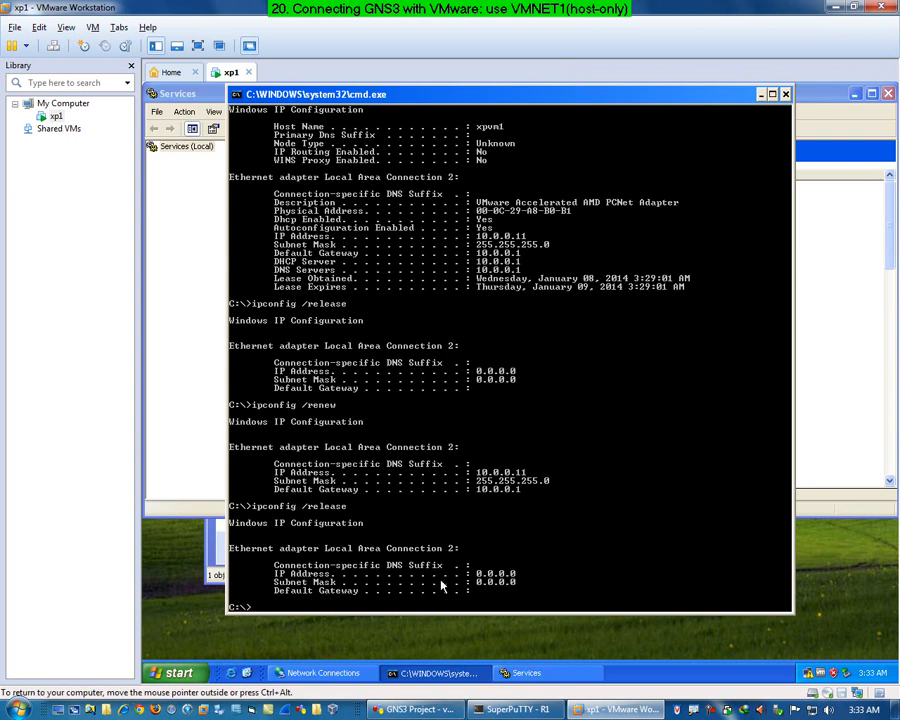
type("net stop dhcp")
key("Return")
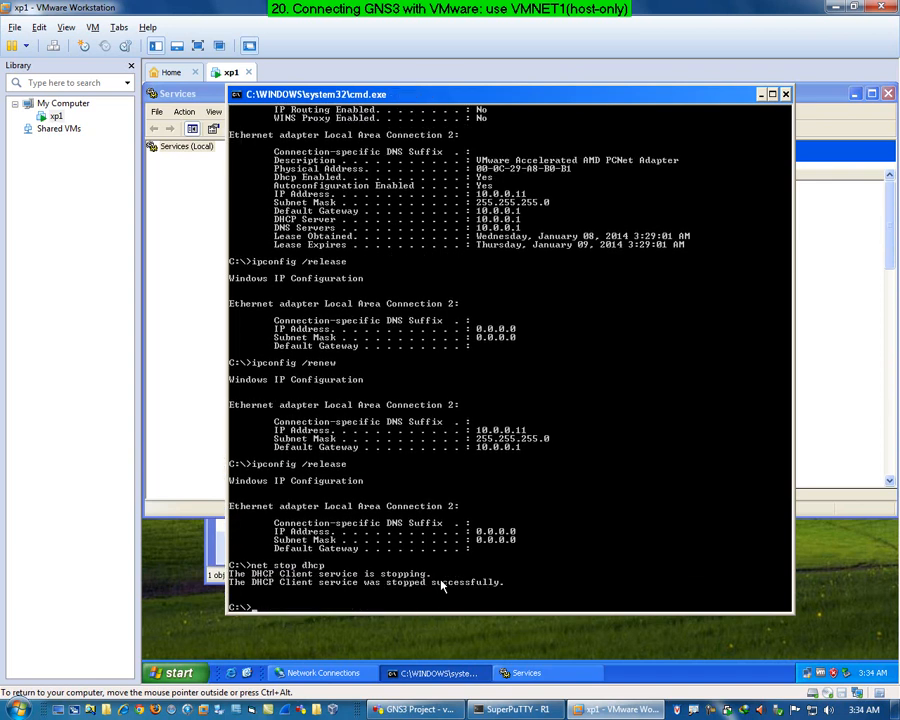
left_click(830, 200)
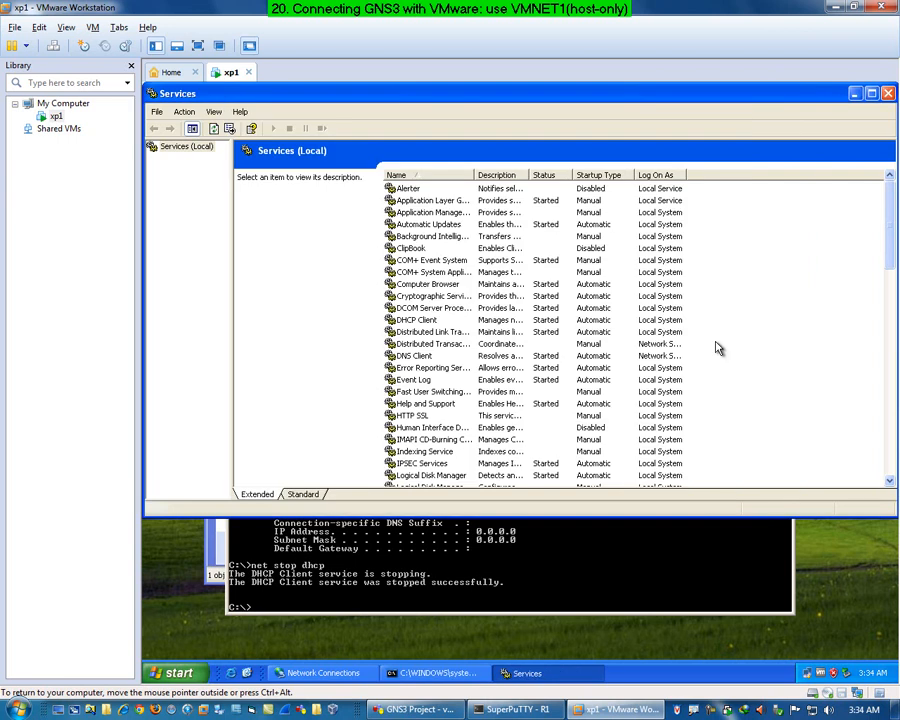
left_click(418, 320)
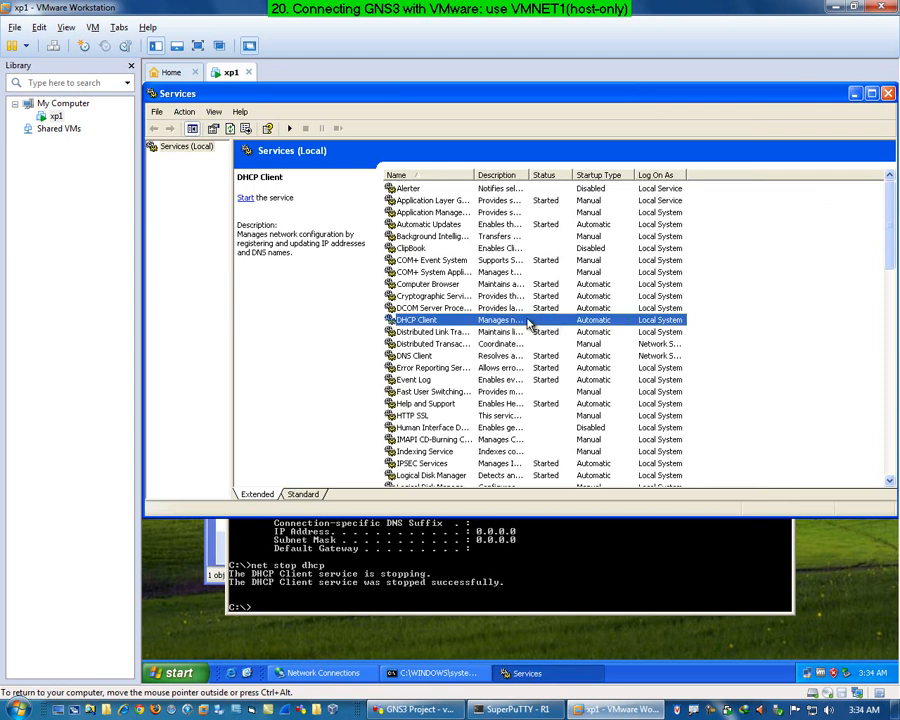
- Start the DHCP Client service with net start dhcp in the command prompt, and check the address with ipconfig
left_click(497, 602)
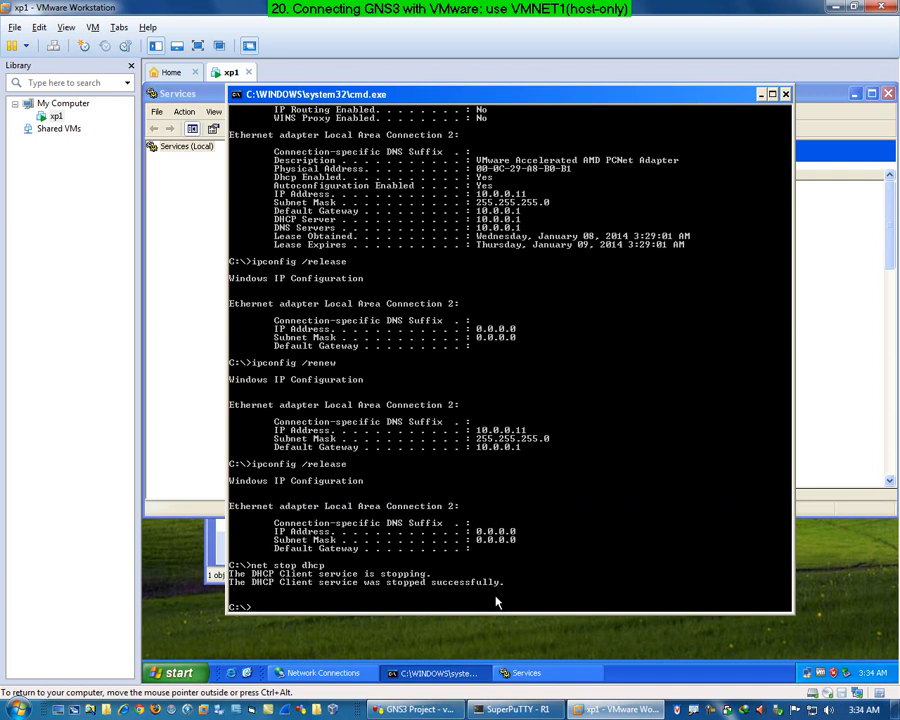
type("net start d")
key("Return")
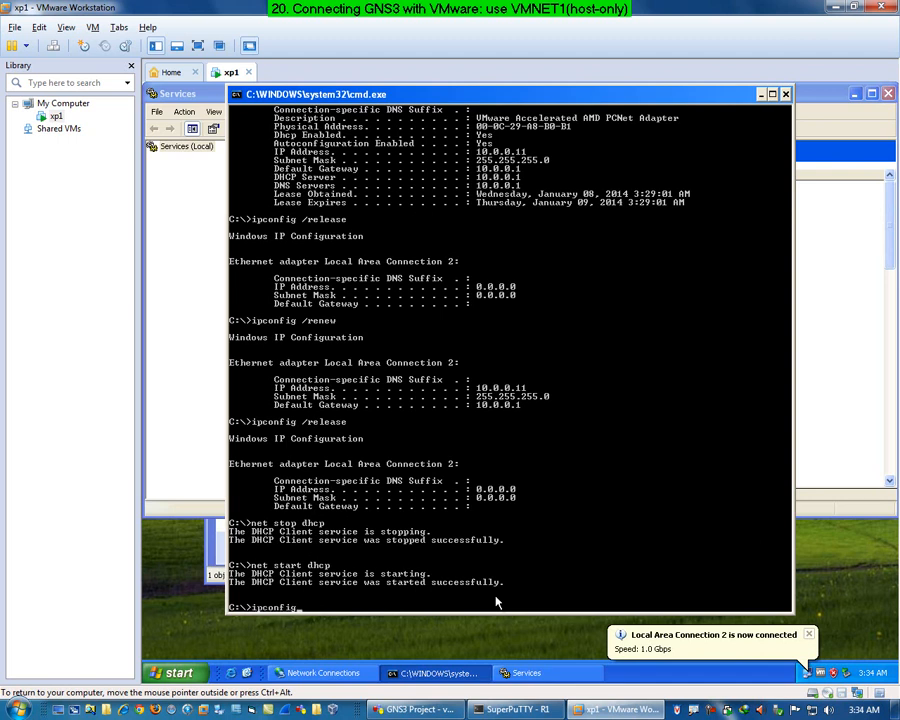
key("Return")
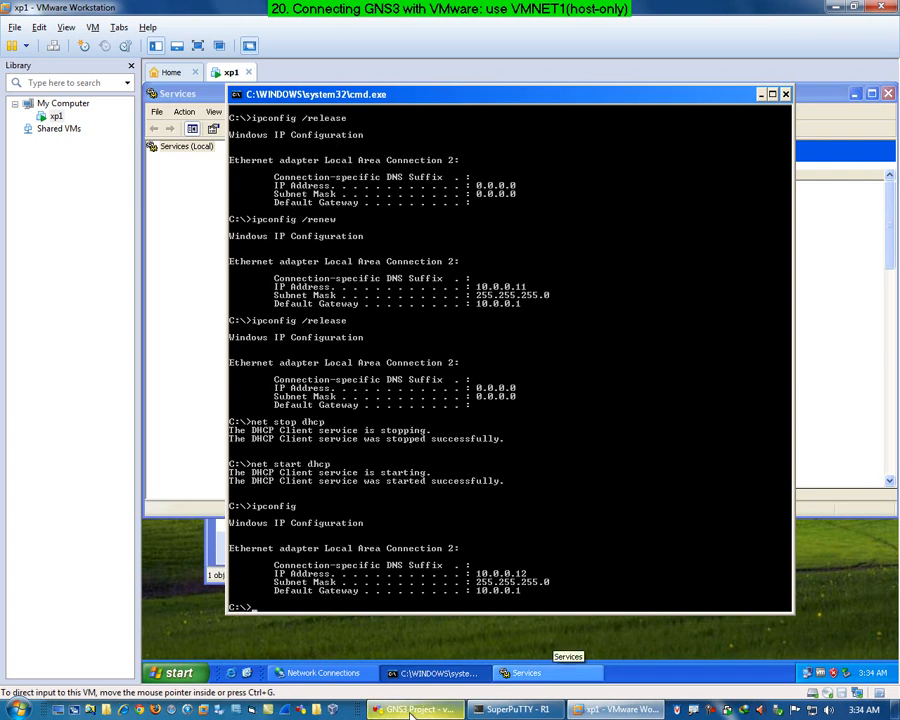
- Check the leases again on R1 by running show ip dhcp pool mypool in its console
left_click(513, 711)
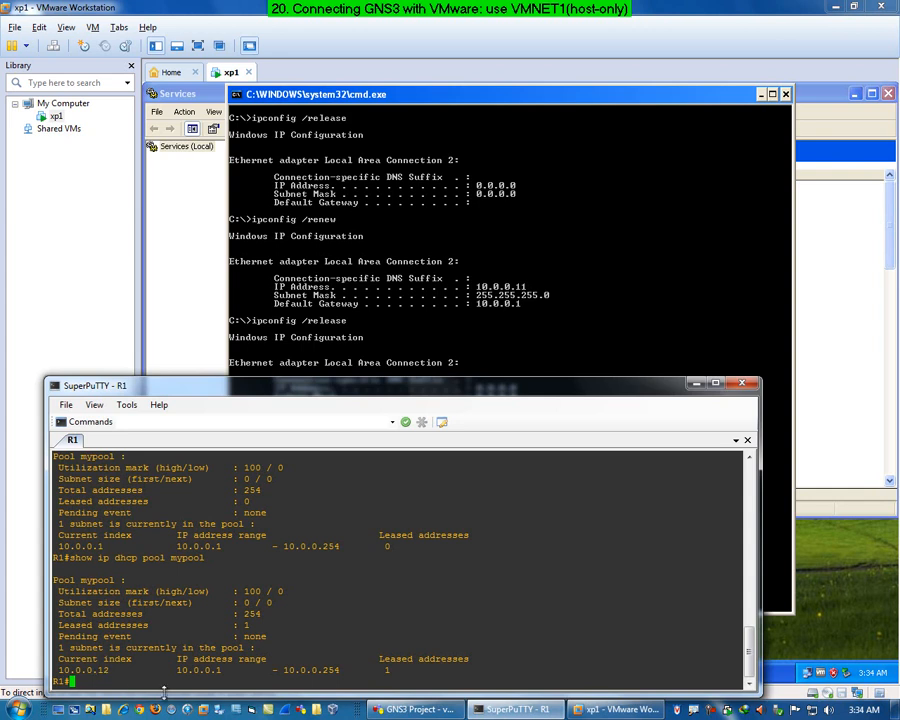
key("Up")
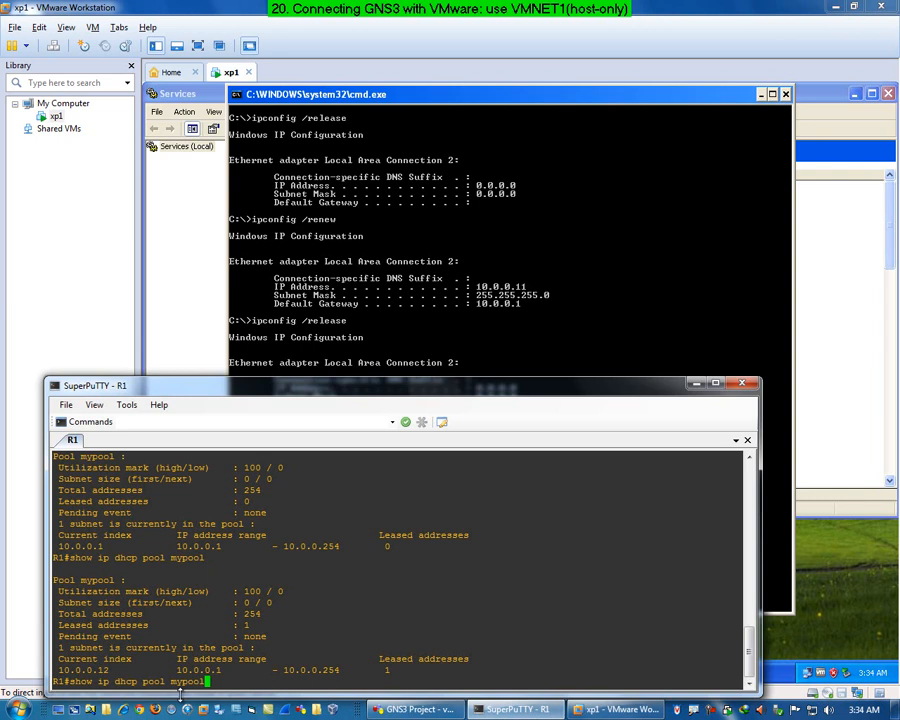
key("Return")
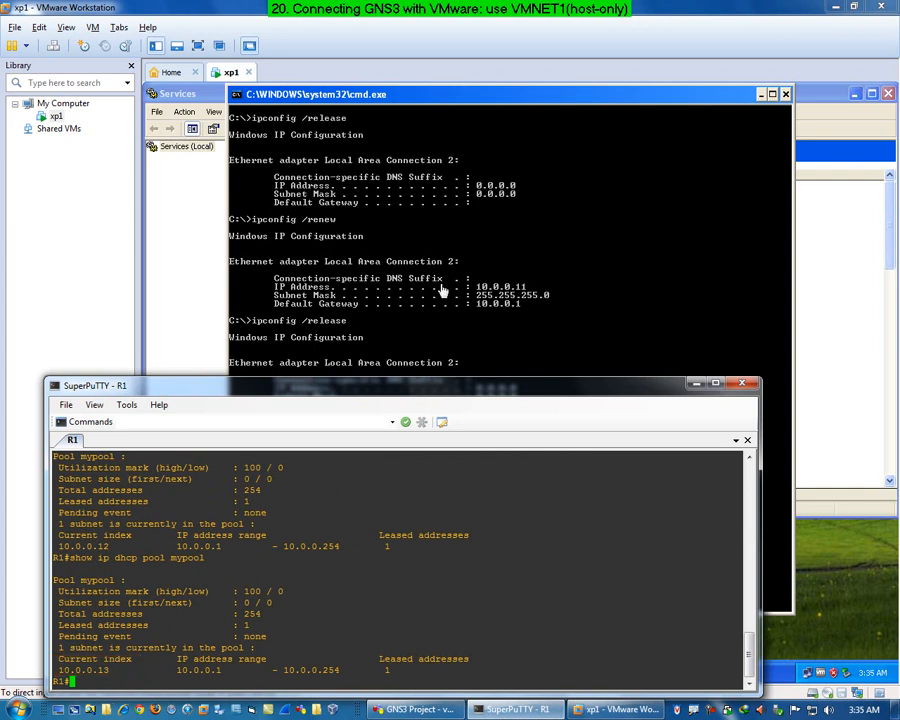
- Ping the router at 10.0.0.1 from the Windows XP command prompt
left_click(548, 310)
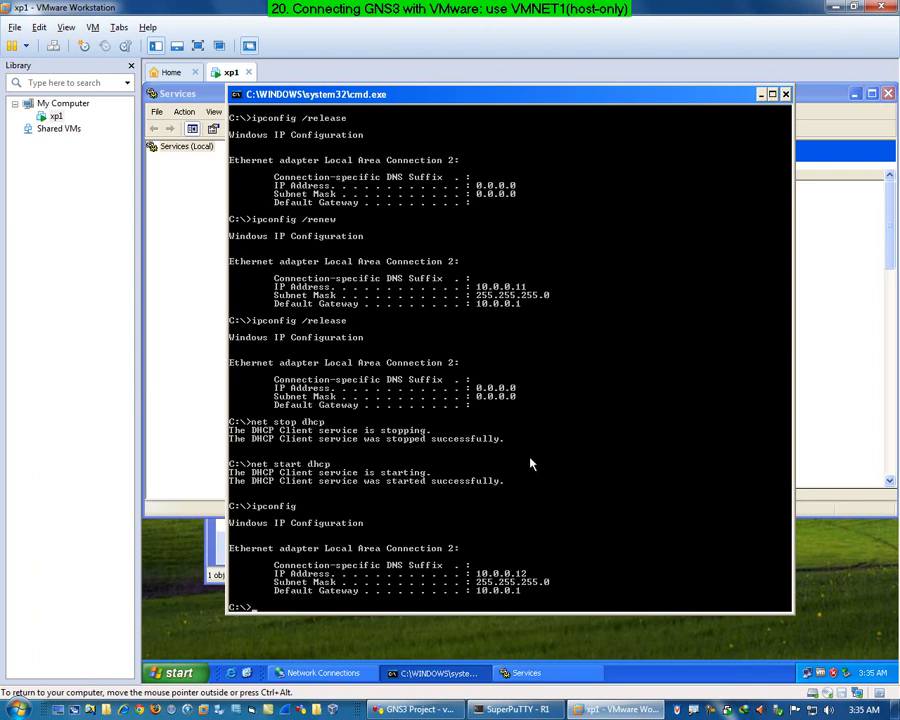
type("10.0.0.1")
key("Return")
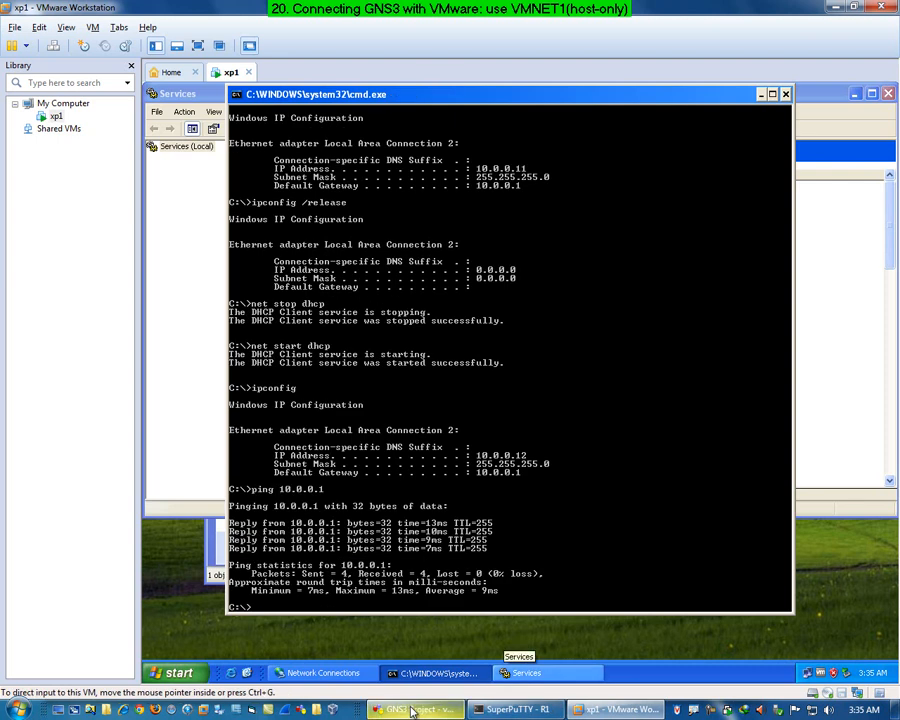
- Switch to the R1 console and ping the Windows XP machine at 10.0.0.12
mouse_move(503, 712)
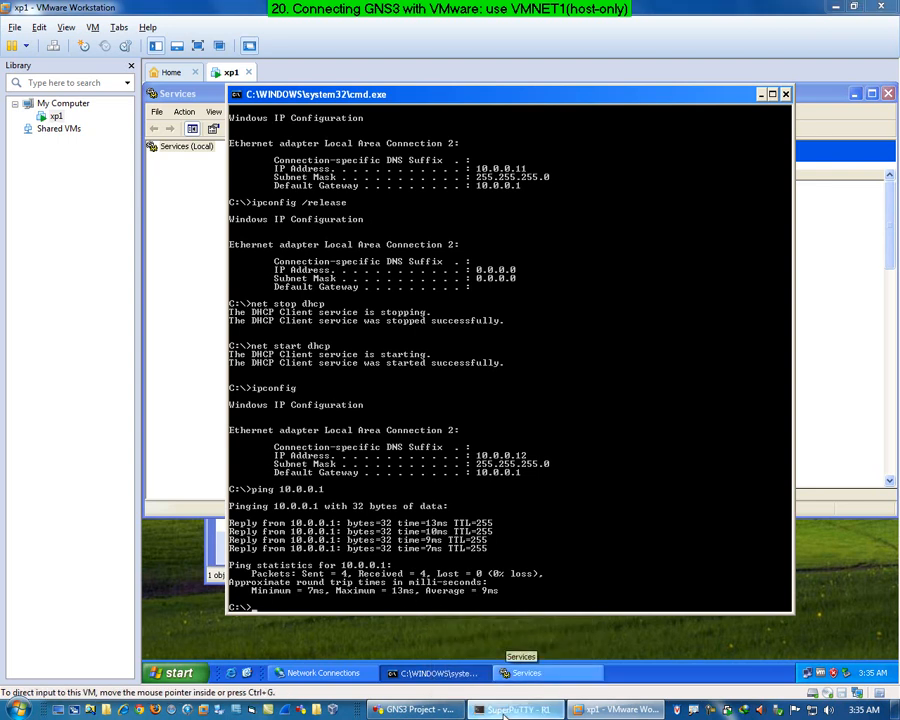
left_click(505, 710)
type("ping ")
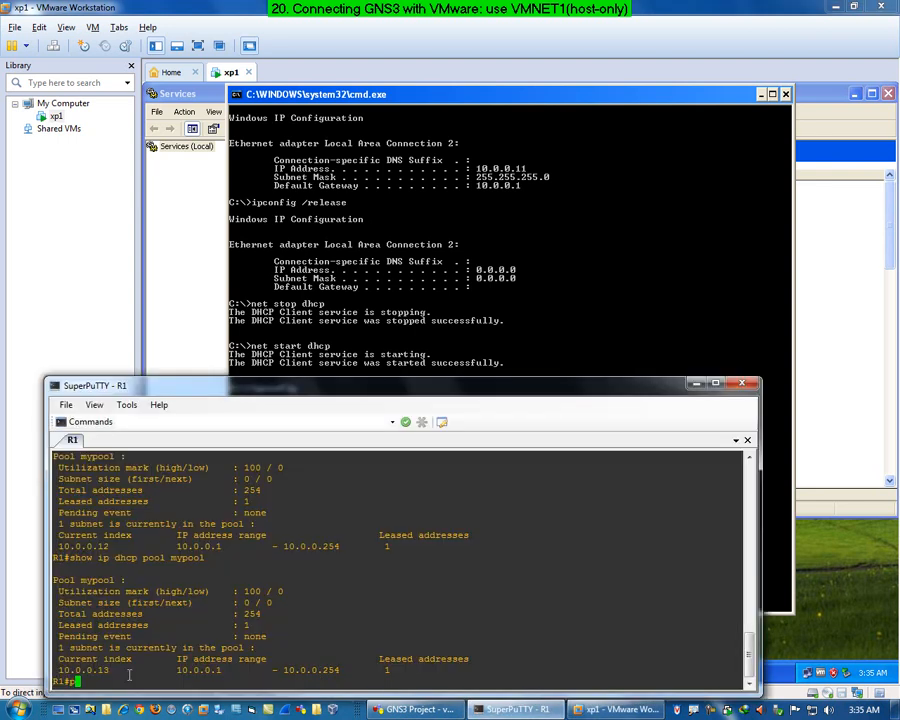
type("10.0.0.12")
key("Return")
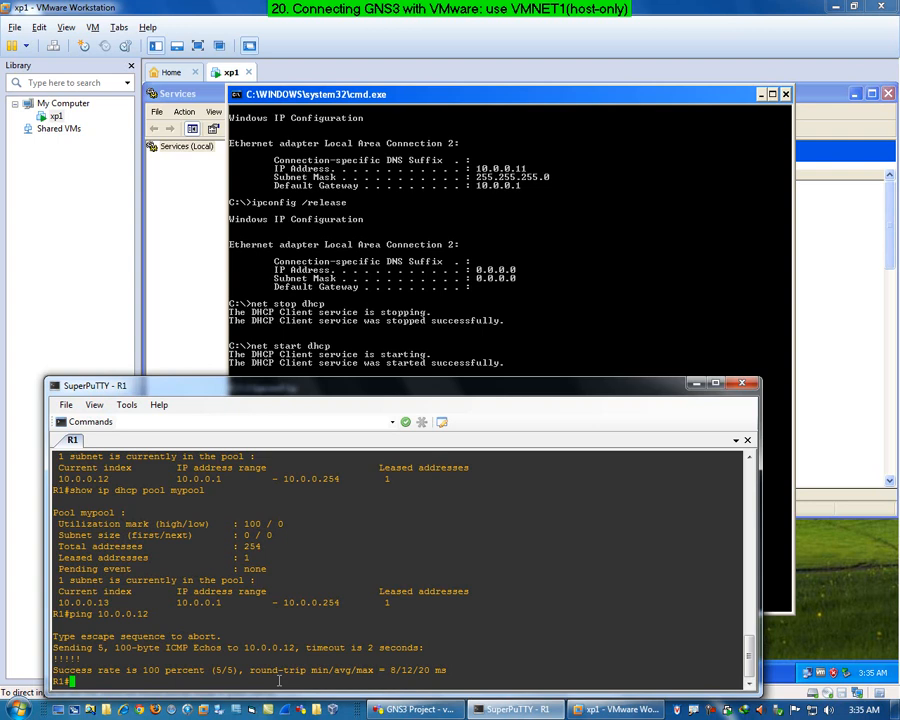
left_click(56, 118)
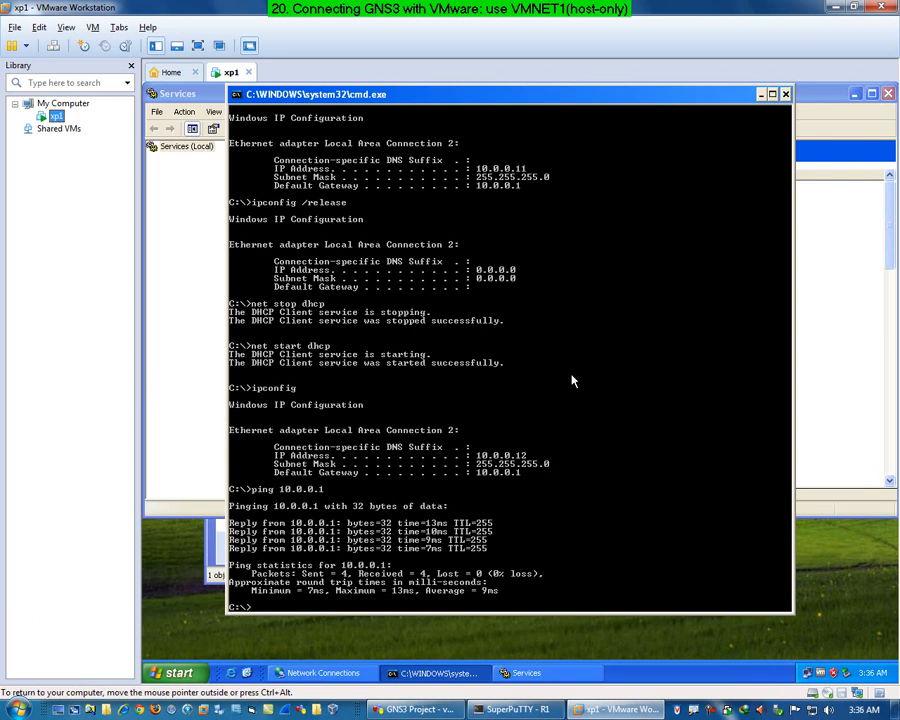
key("F9")
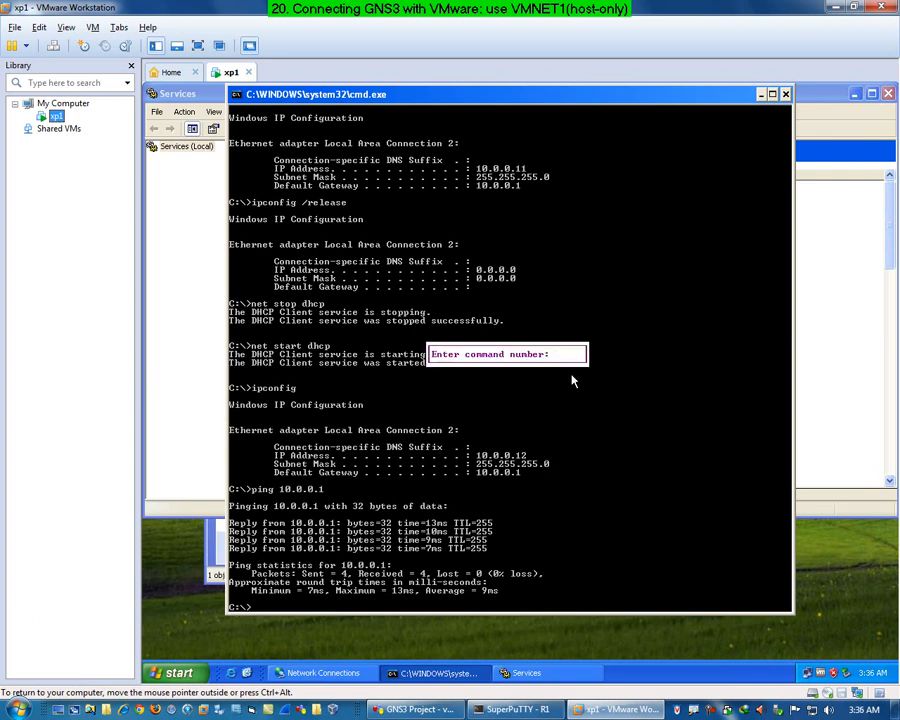
key("Escape")
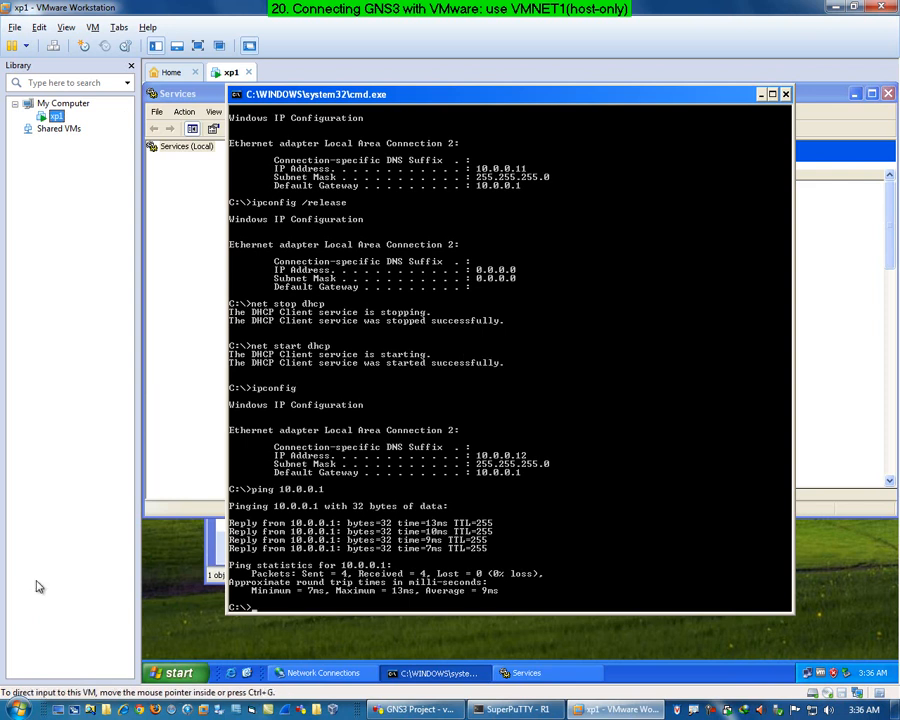
left_click(836, 8)
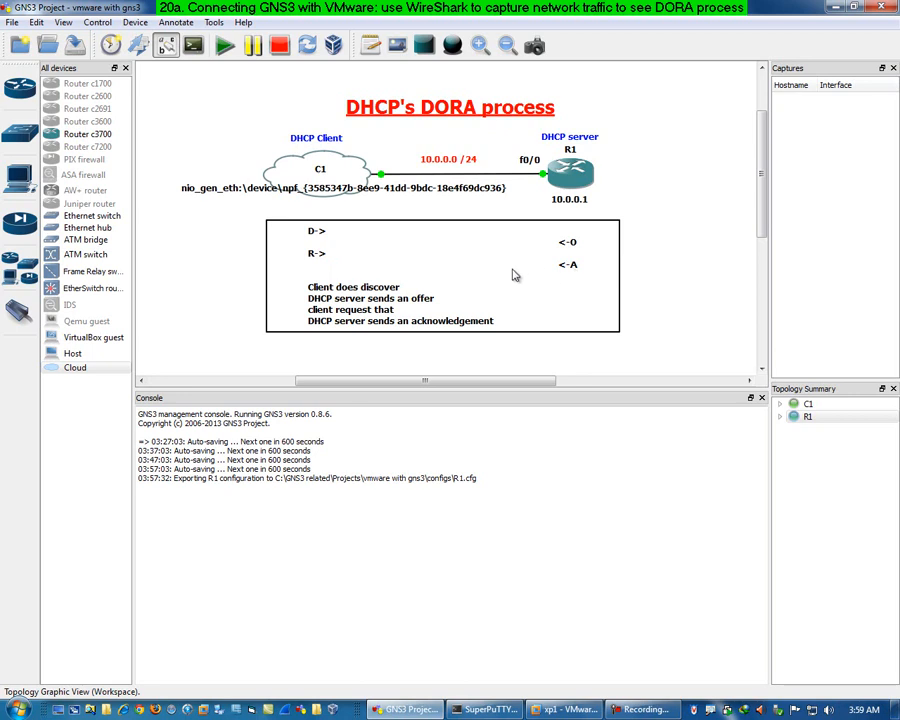
- Switch to the xp1 machine in VMware, open Network Connections with ncpa.cpl, and disable Local Area Connection 2
left_click(558, 709)
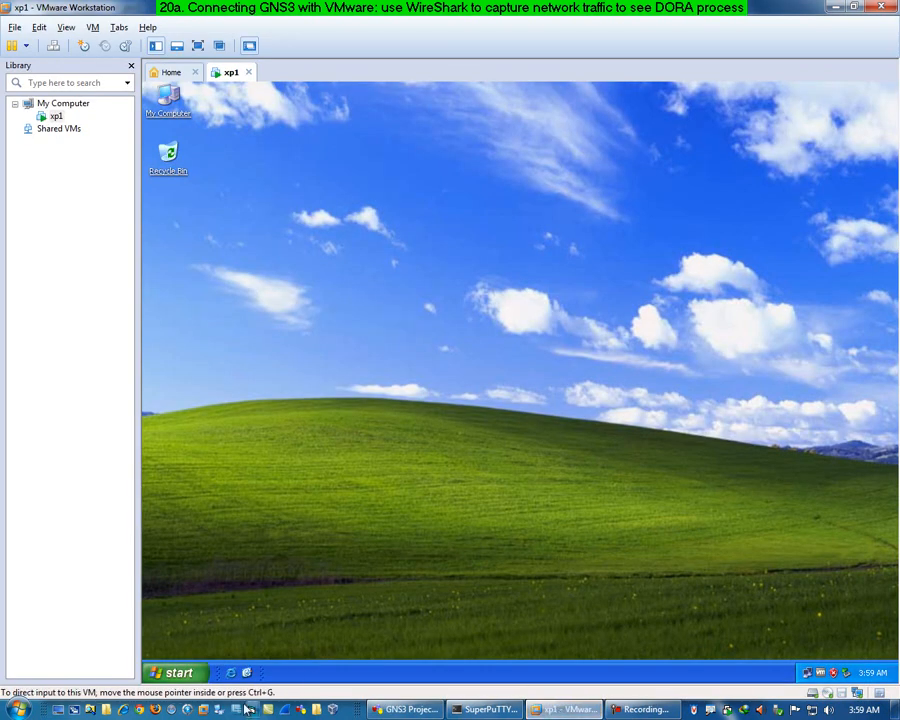
left_click(180, 675)
left_click(308, 608)
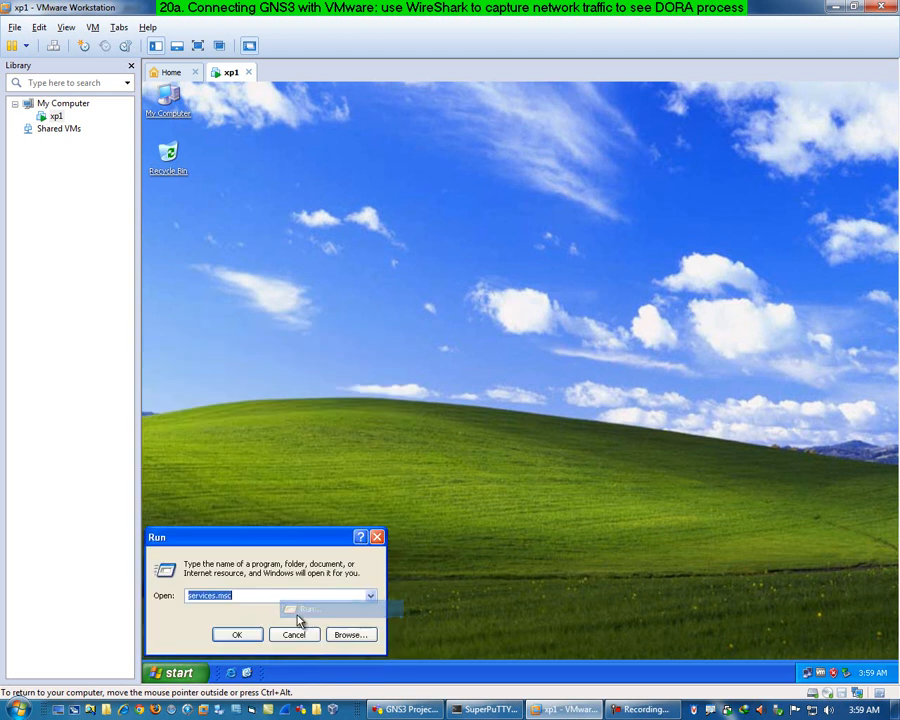
left_click(370, 595)
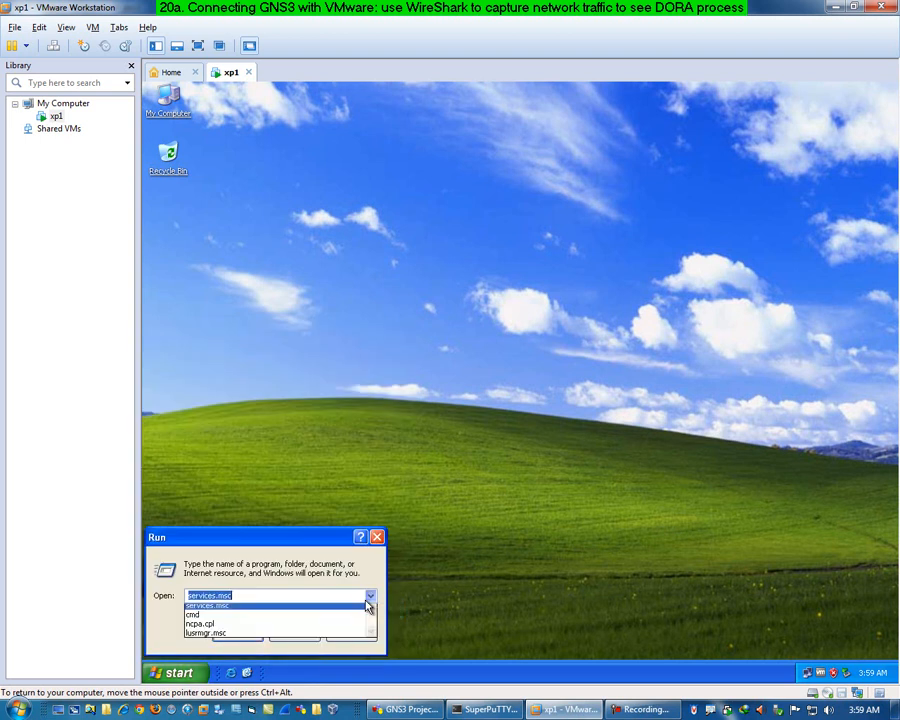
left_click(215, 634)
left_click(237, 636)
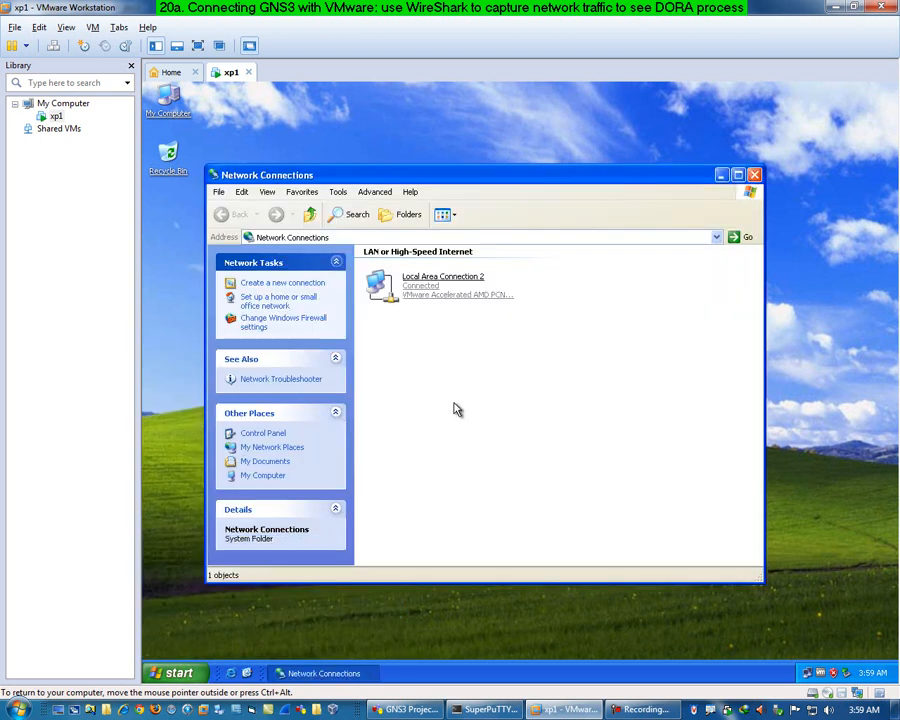
right_click(416, 294)
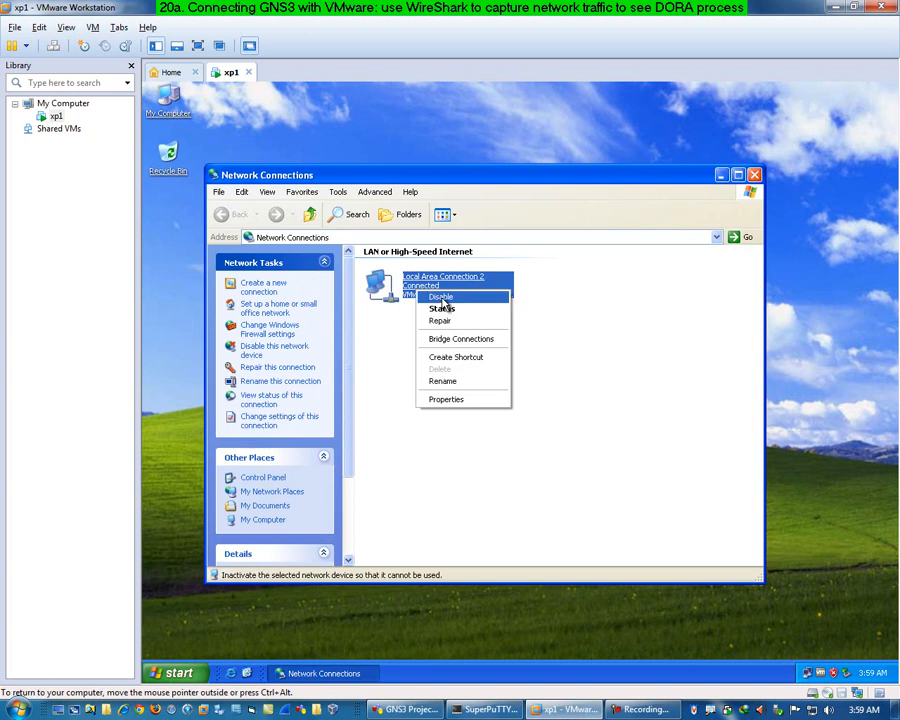
left_click(441, 297)
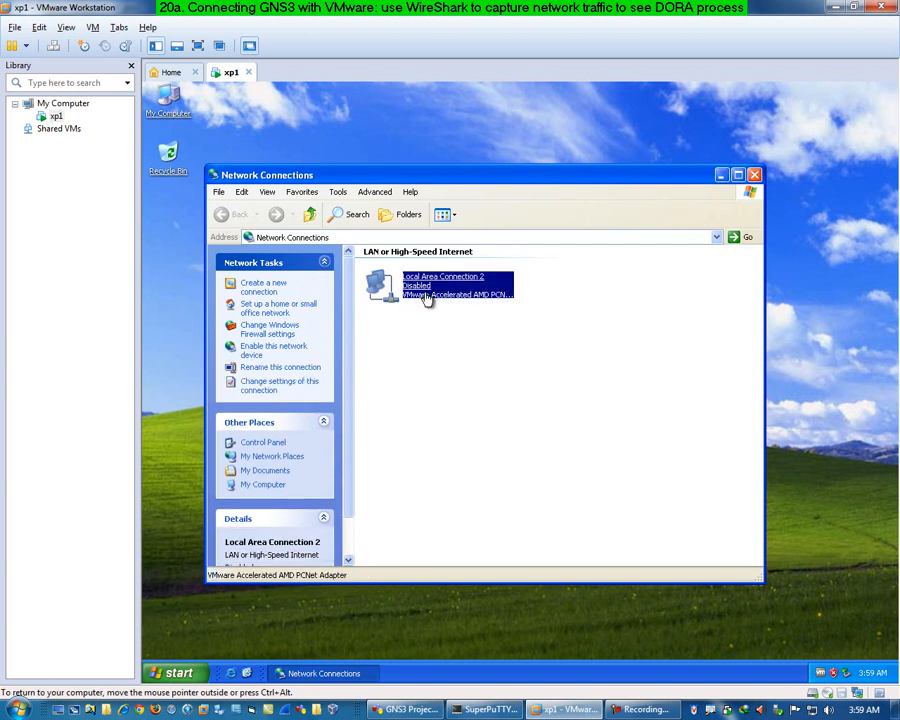
- Check in the TCP/IP properties of Local Area Connection 2 whether the IP address is obtained automatically
right_click(428, 292)
left_click(470, 376)
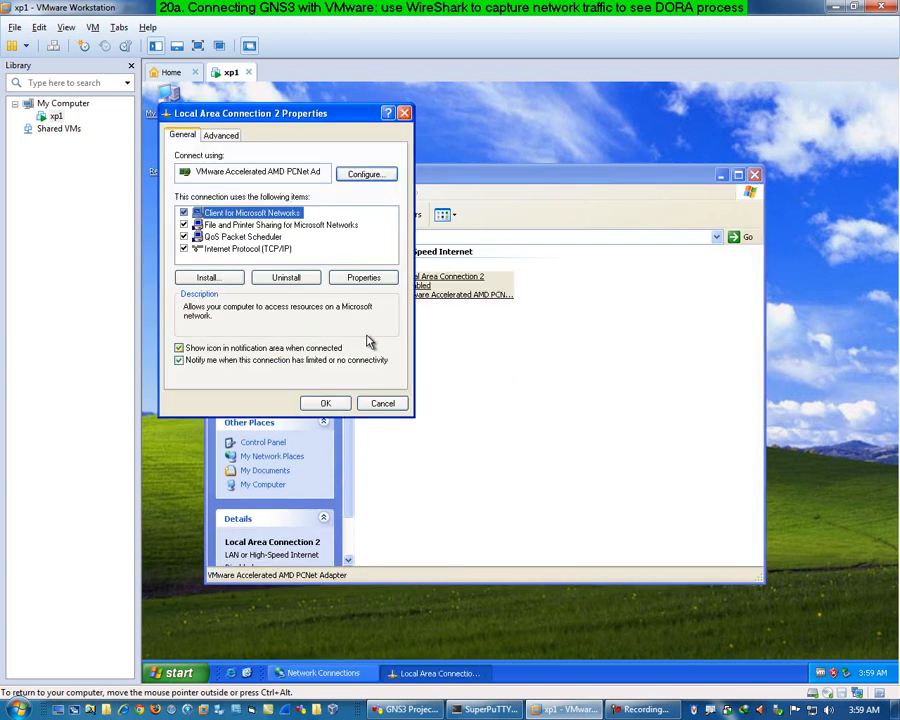
left_click(283, 248)
left_click(366, 280)
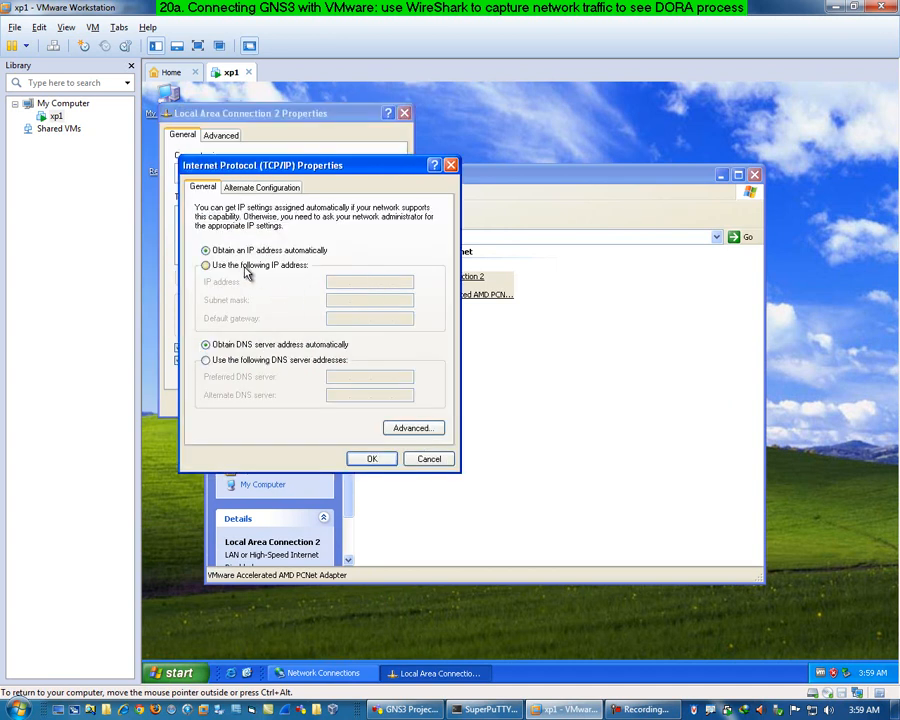
left_click(377, 462)
left_click(333, 403)
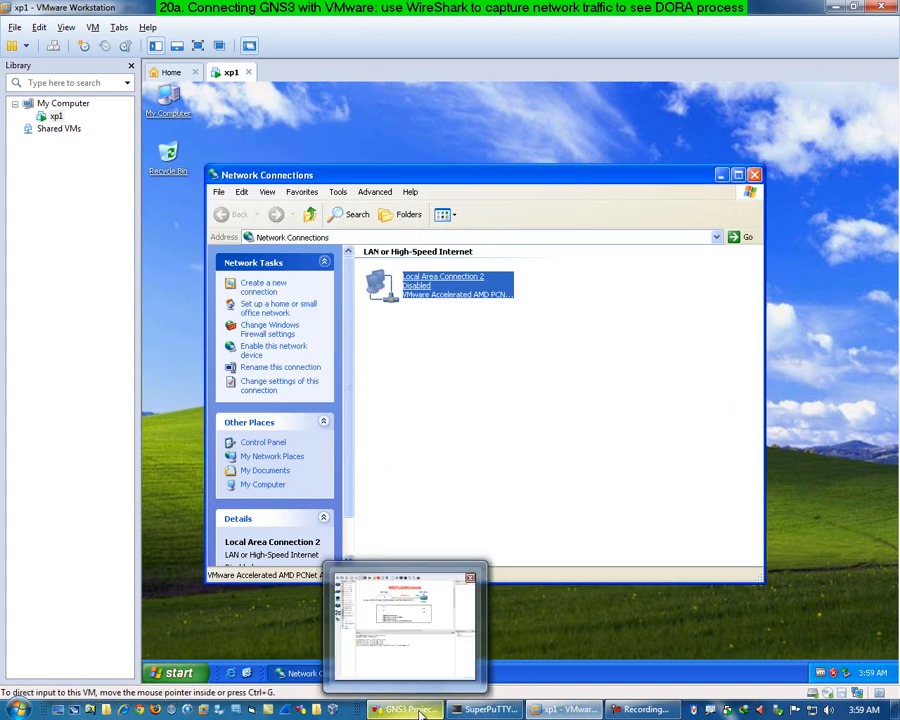
- Switch to GNS3 and try to start a packet capture on the C1–R1 link with source R1 f0/0 (encapsulation:ETH)
mouse_move(657, 712)
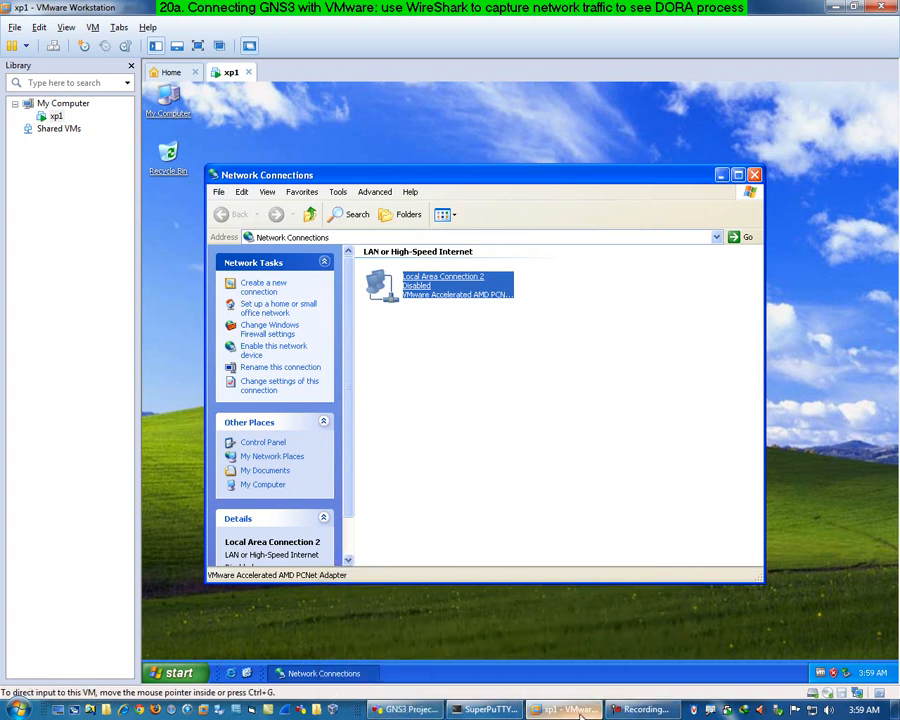
left_click(408, 709)
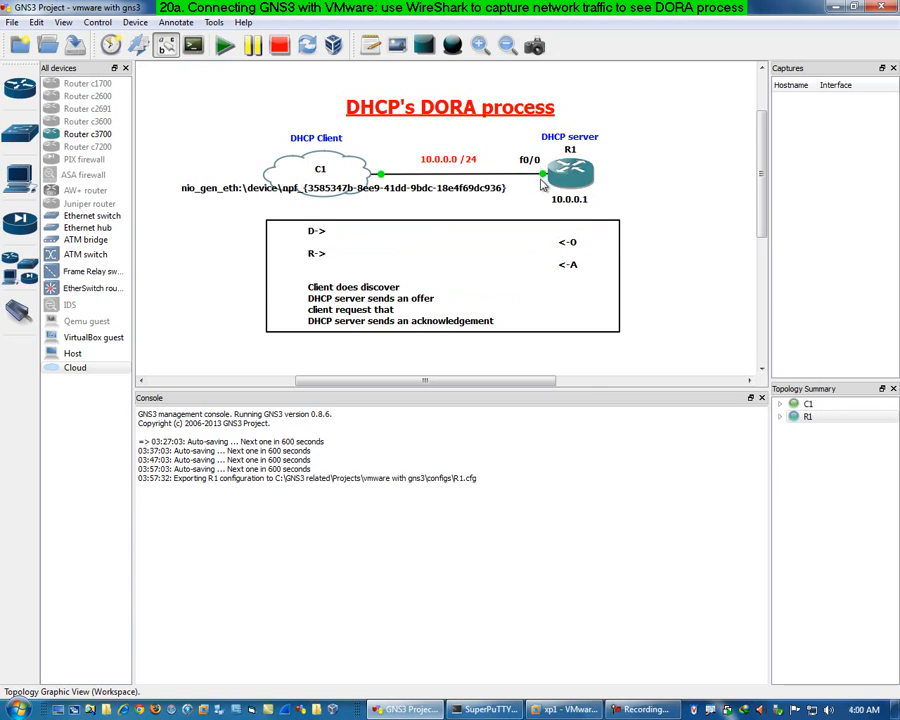
right_click(537, 177)
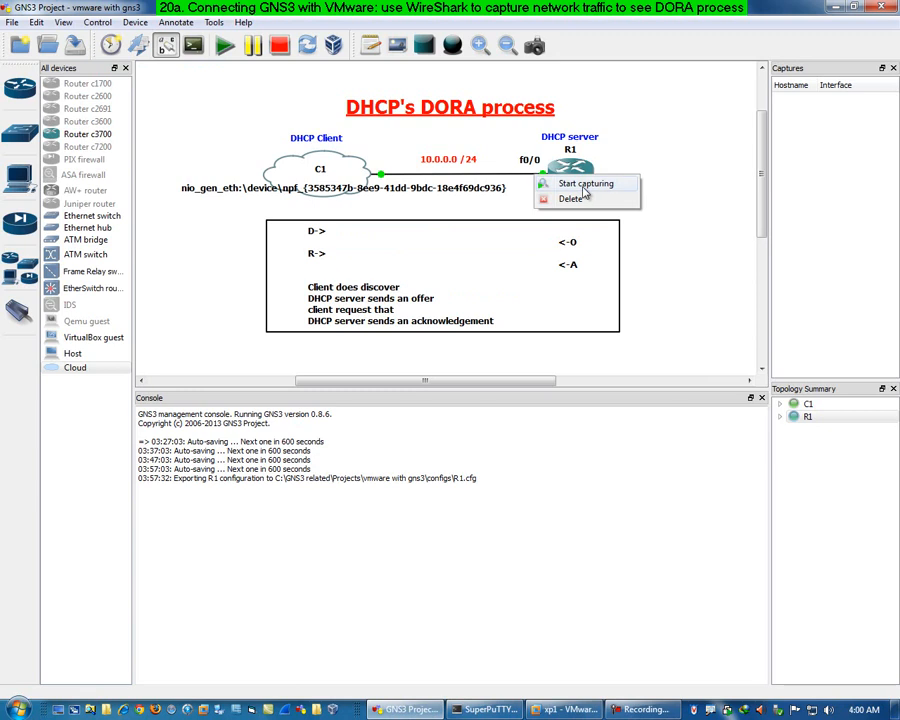
left_click(694, 193)
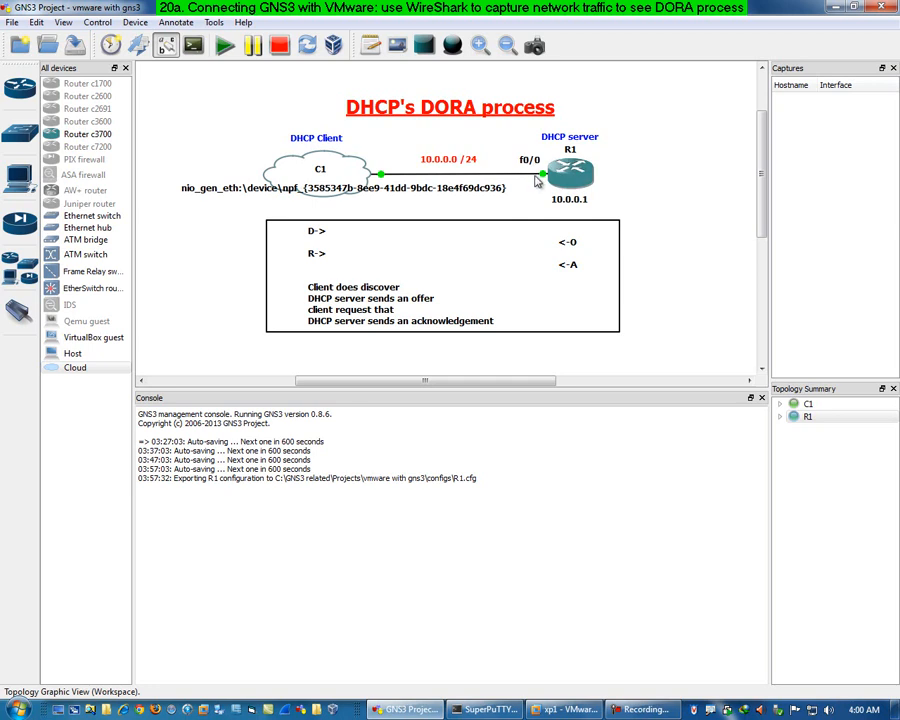
right_click(538, 180)
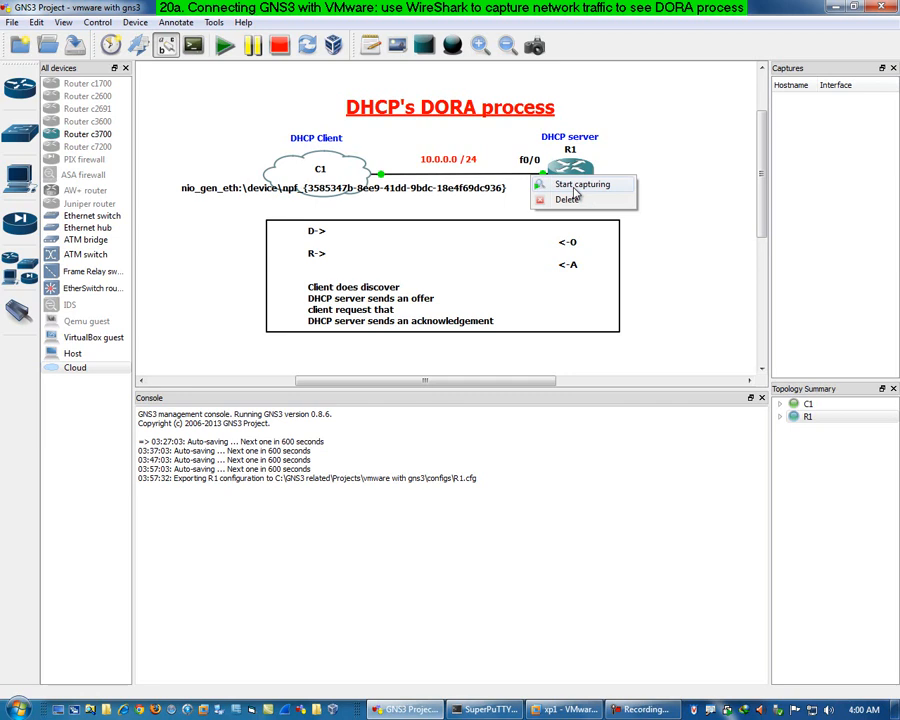
left_click(576, 190)
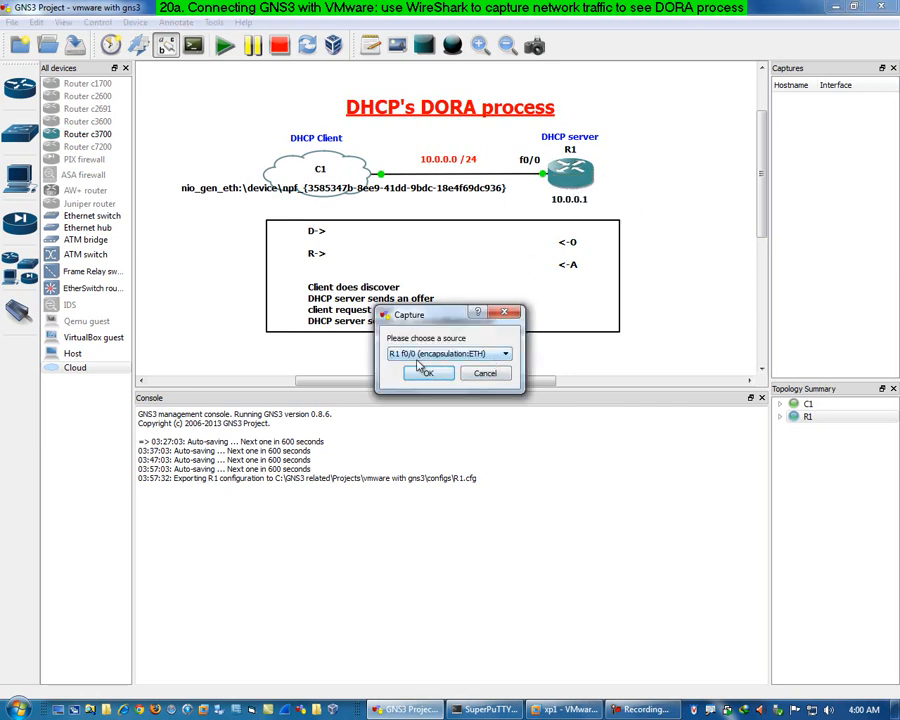
left_click(446, 356)
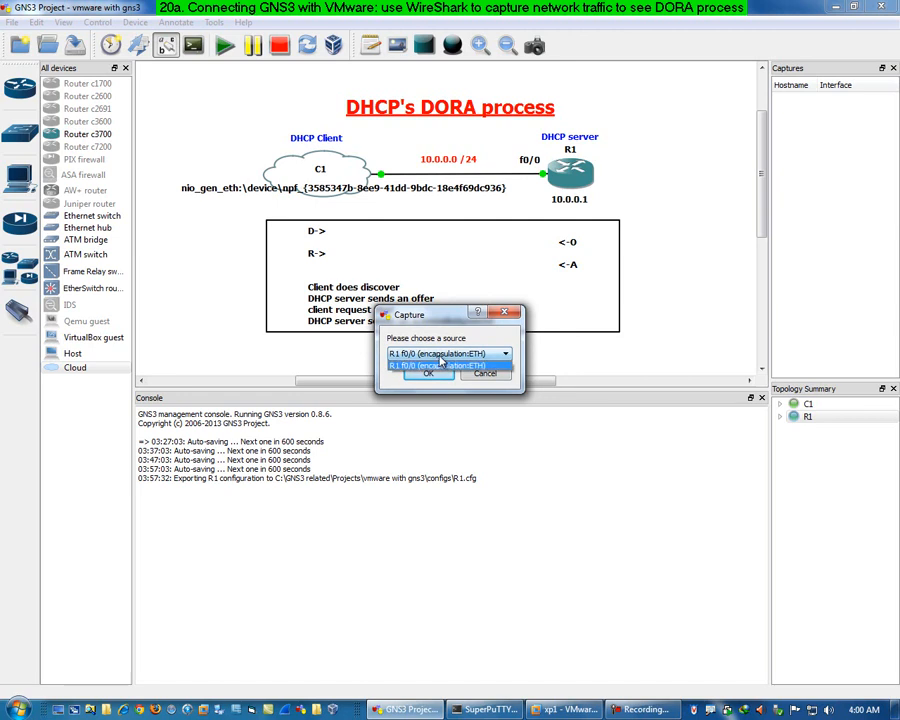
left_click(441, 364)
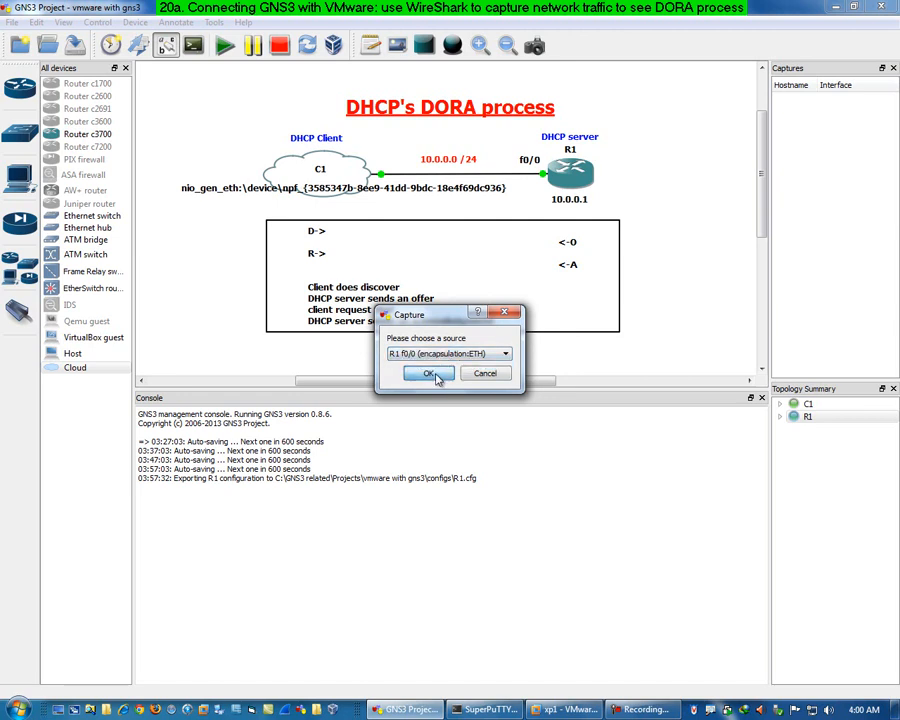
left_click(430, 374)
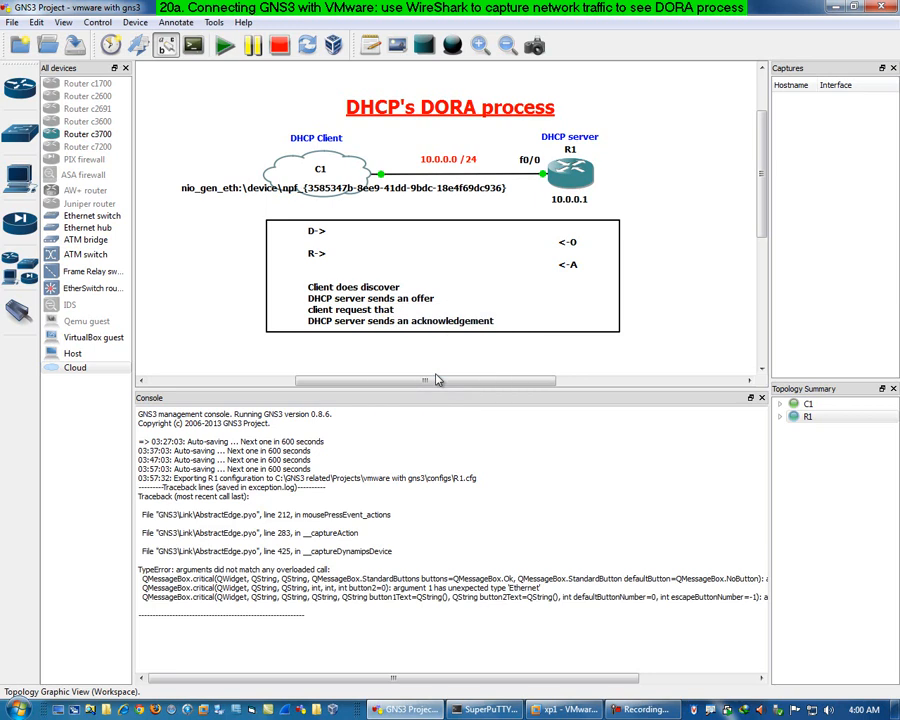
right_click(530, 178)
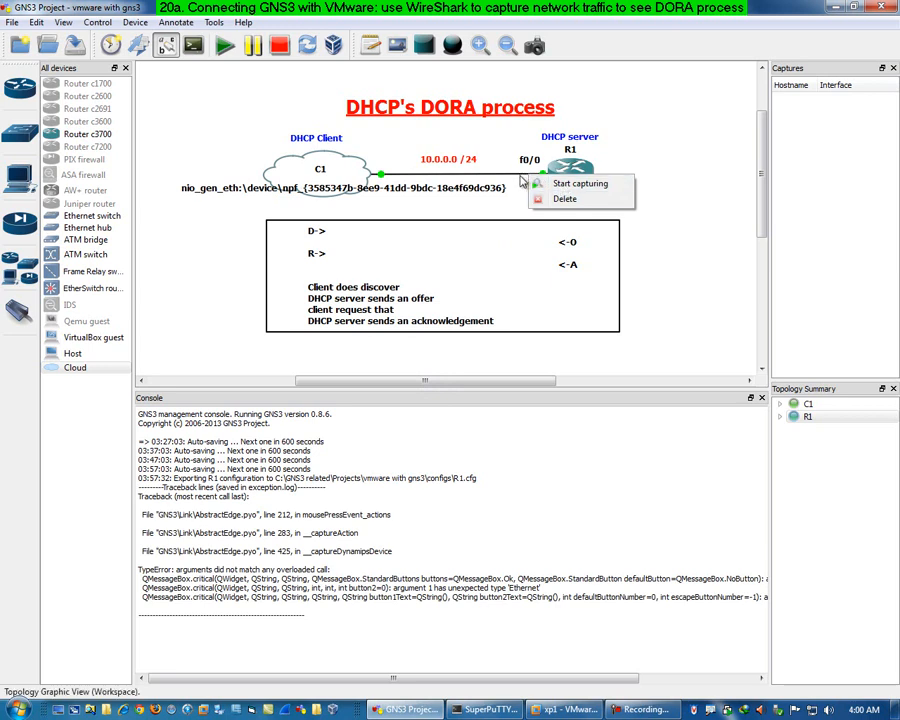
left_click(685, 175)
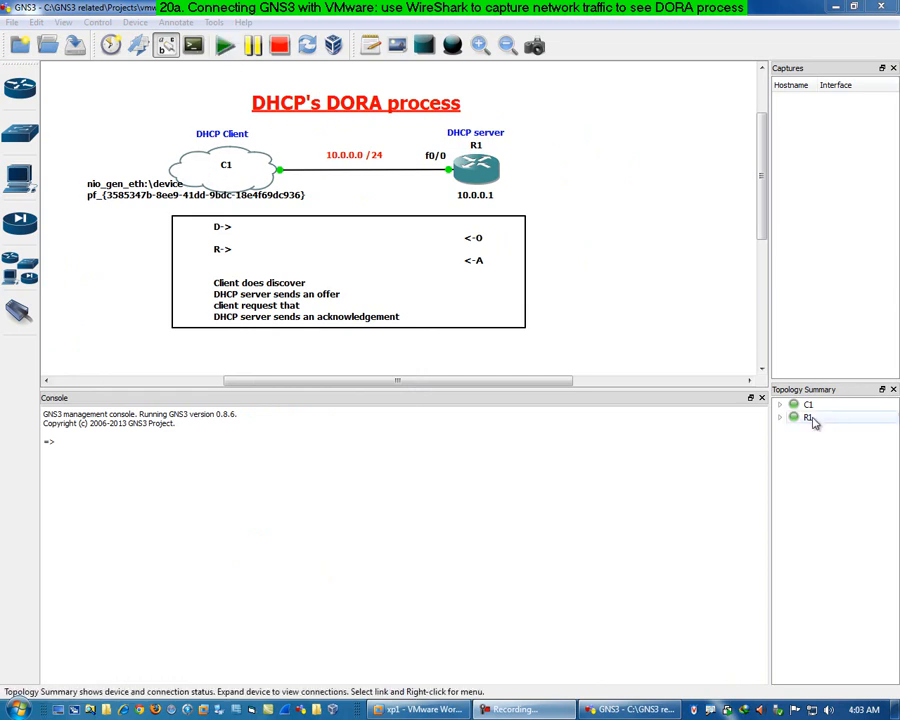
- Open the R1 console and check its interfaces and DHCP pool with show ip int brief and show ip dhcp pool mypool
left_click(193, 45)
left_click(249, 60)
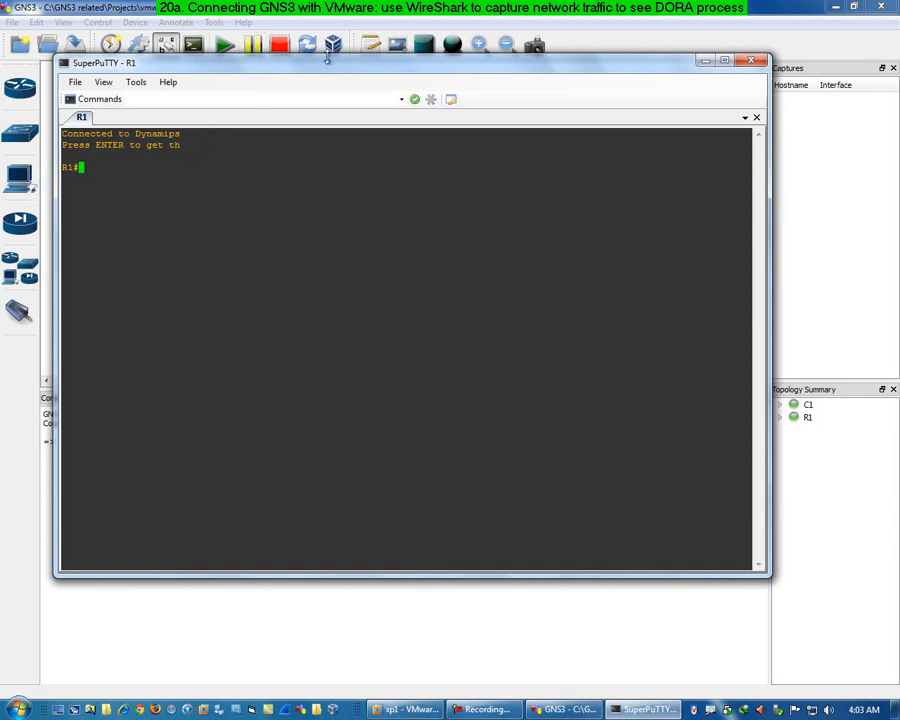
left_click_drag(333, 59, 338, 397)
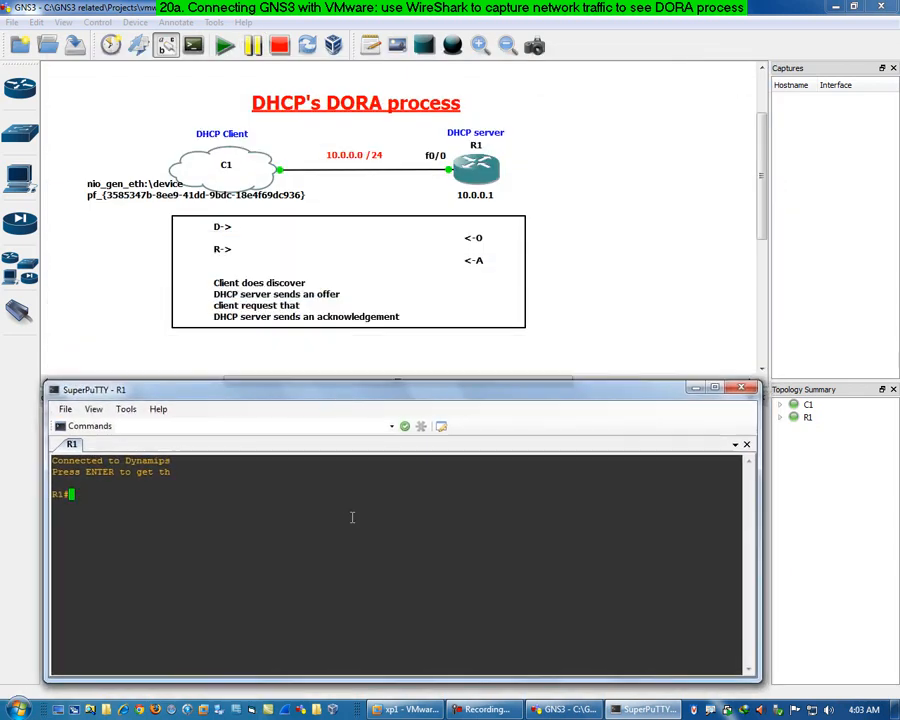
type("show ")
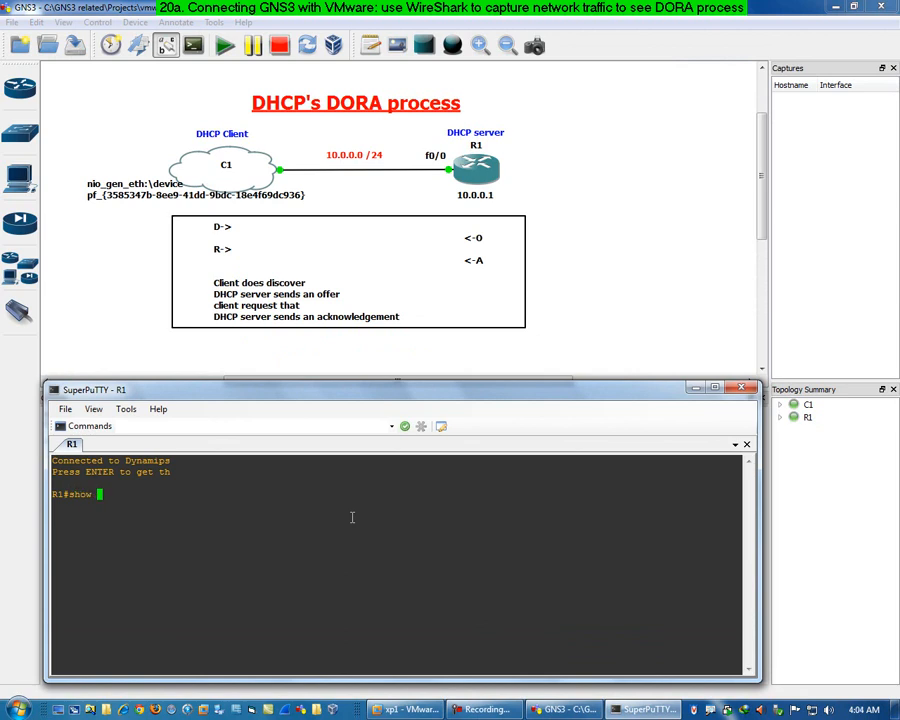
type("ip int brief")
key("Return")
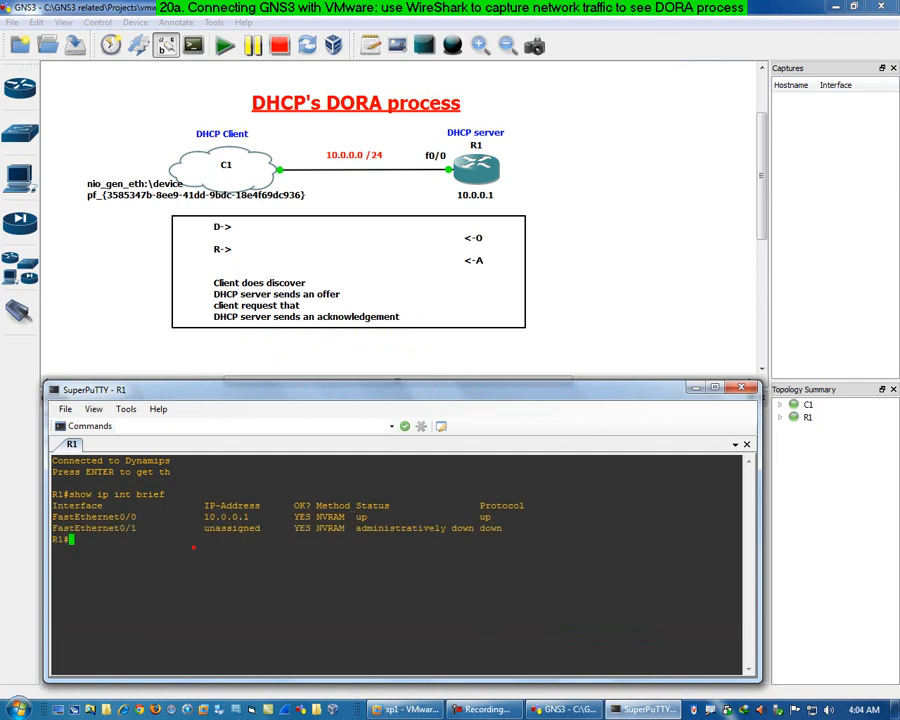
left_click_drag(199, 498, 274, 525)
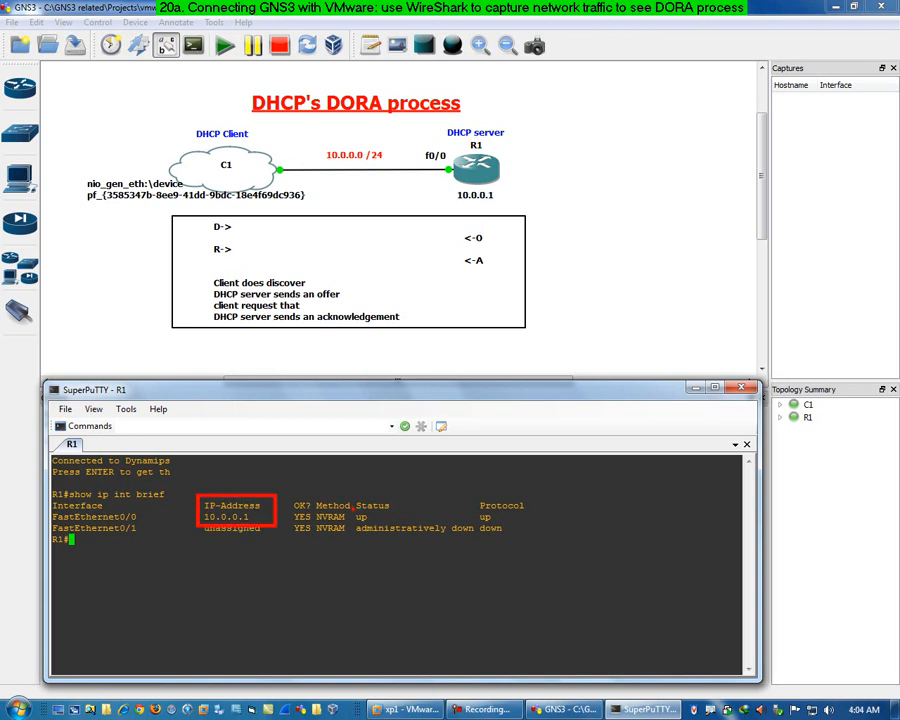
left_click_drag(349, 496, 409, 523)
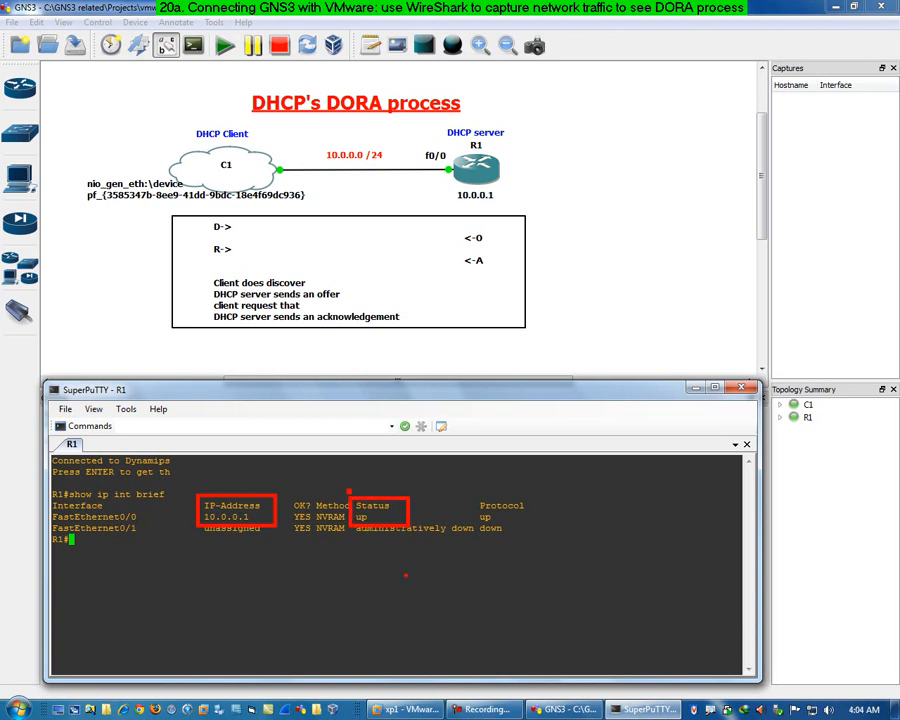
key("Escape")
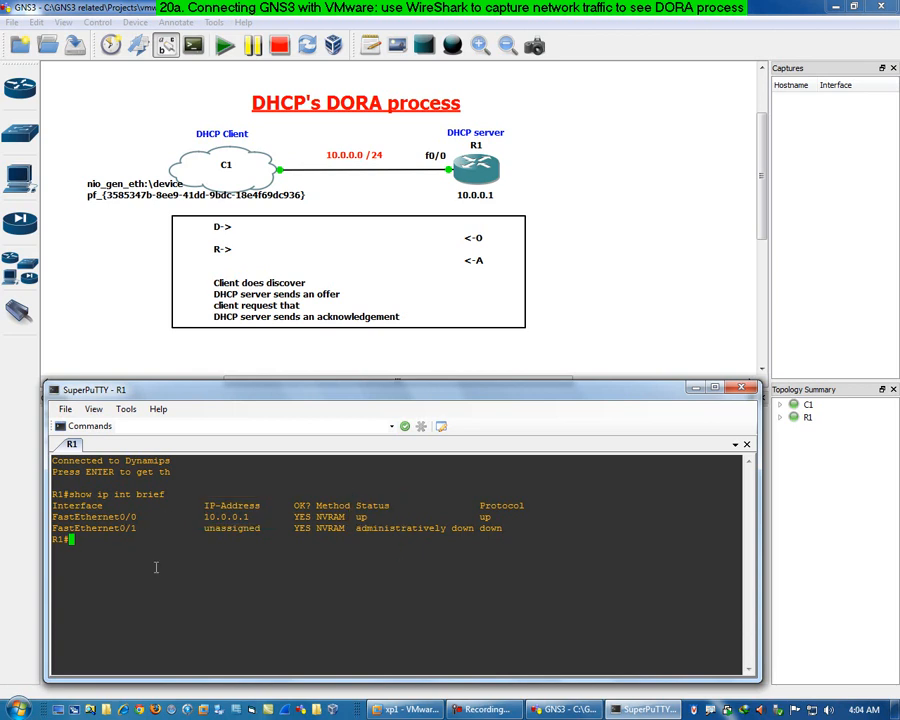
type("how ip dhcp pool mypool")
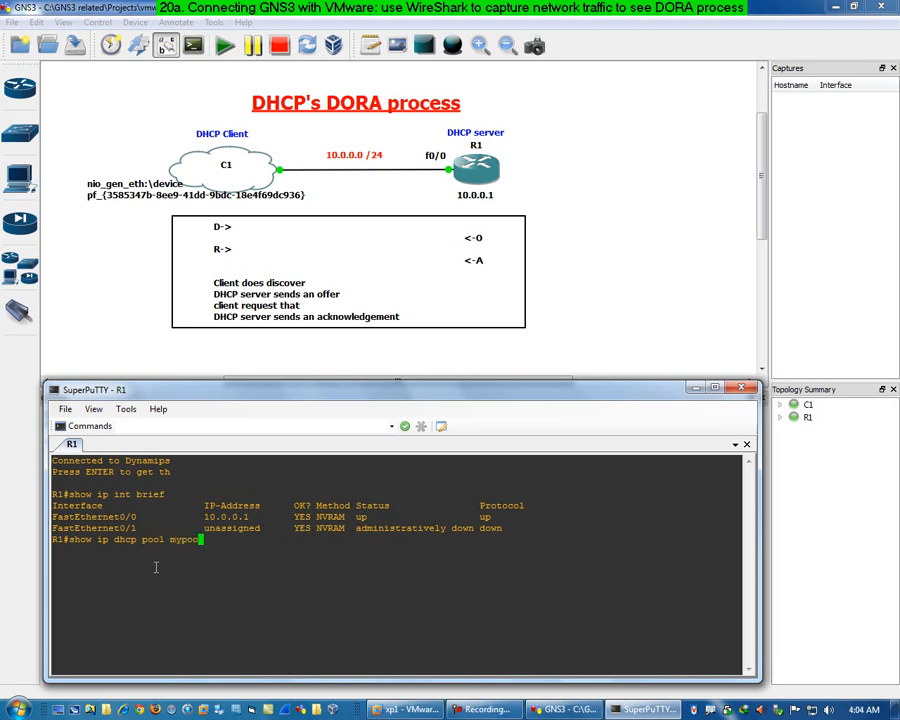
key("Return")
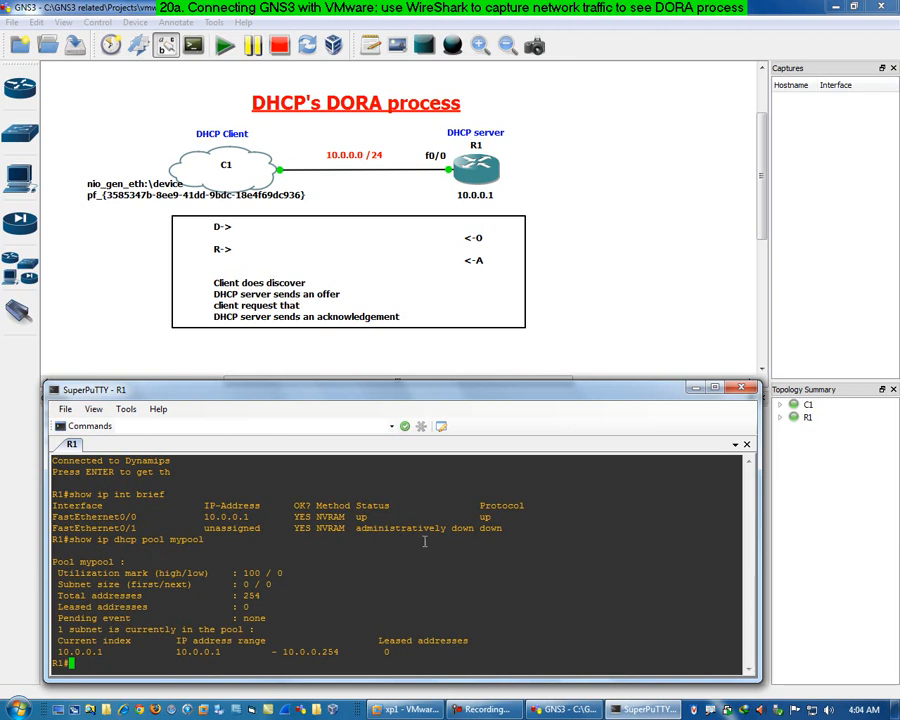
- Return to GNS3 and start capturing on the C1–R1 link with source R1 f0/0 (encapsulation:ETH)
left_click(614, 205)
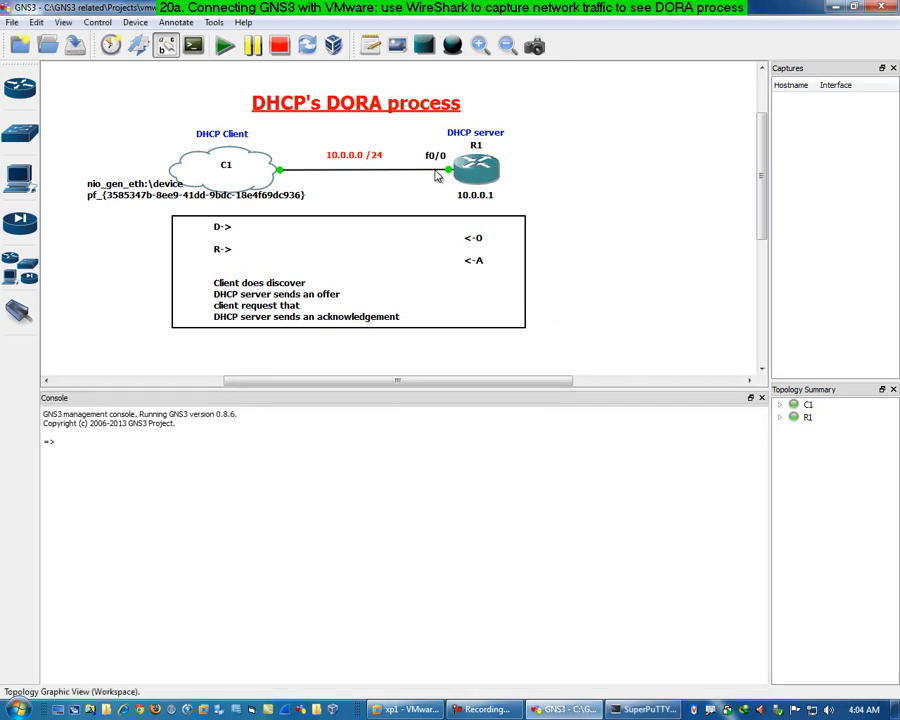
right_click(436, 175)
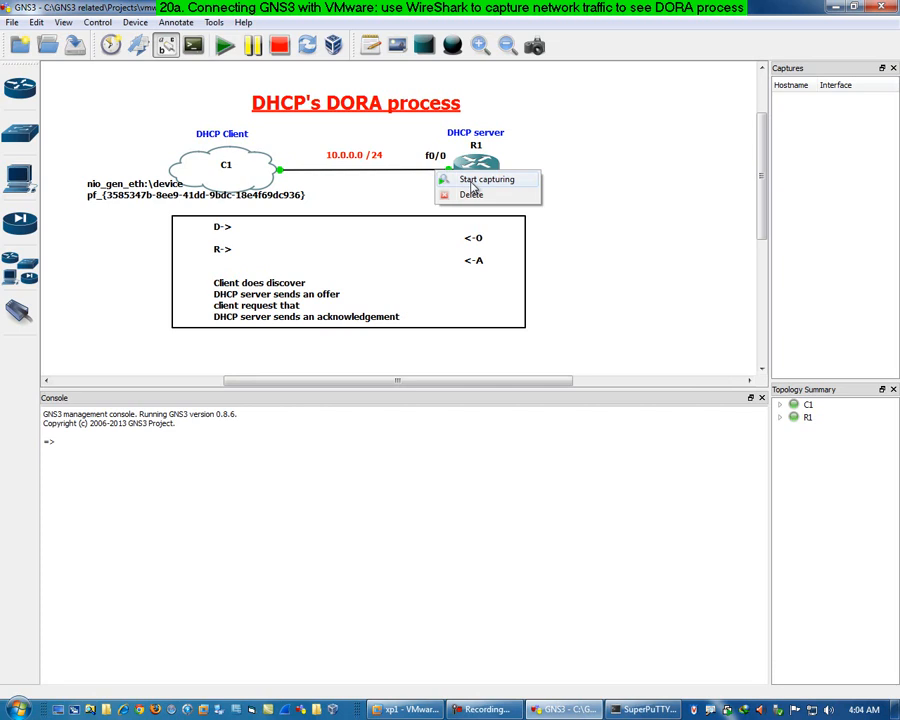
left_click(472, 181)
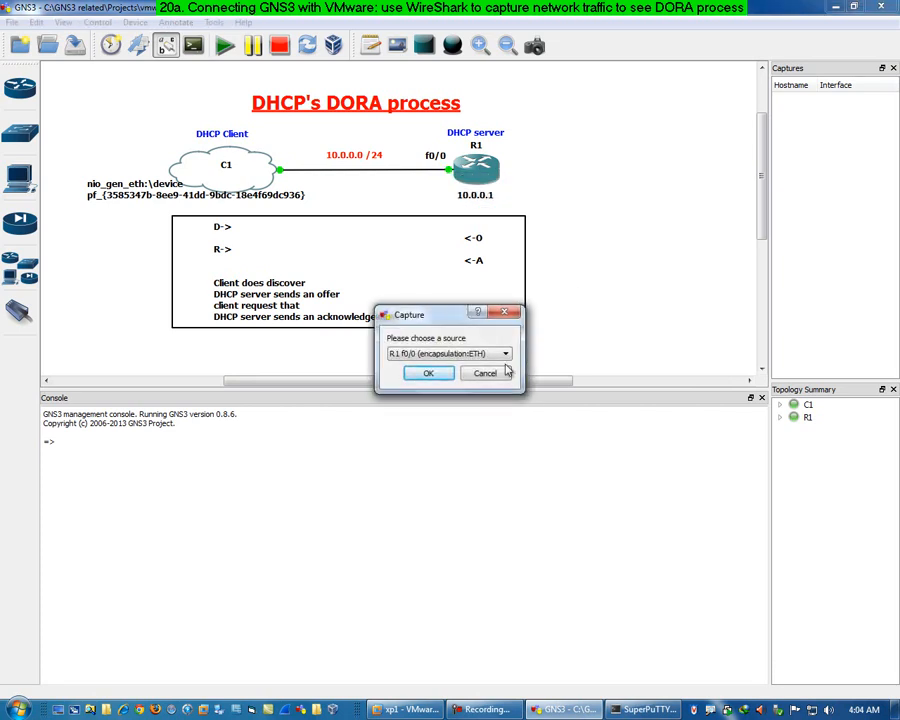
left_click(498, 355)
left_click(430, 366)
left_click(428, 373)
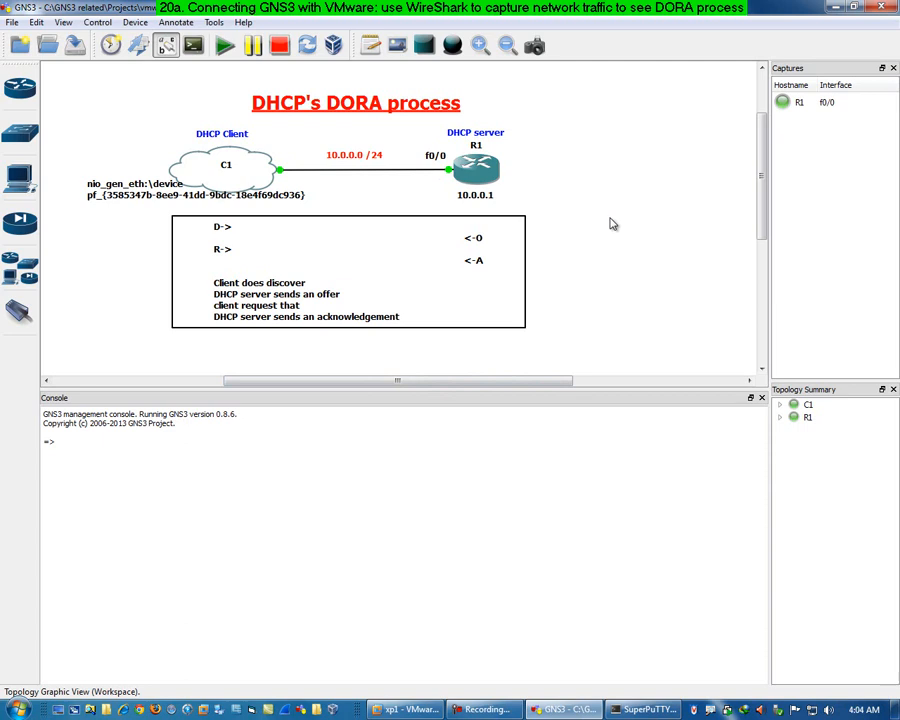
- Start Wireshark on the C1–R1 link and enlarge its packet list
right_click(441, 171)
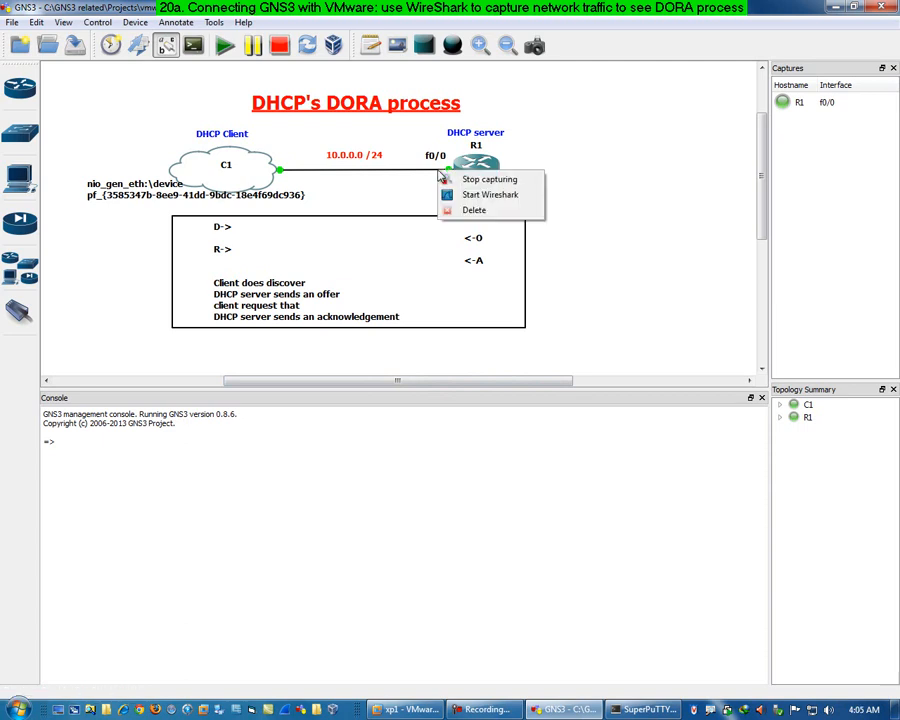
left_click(491, 196)
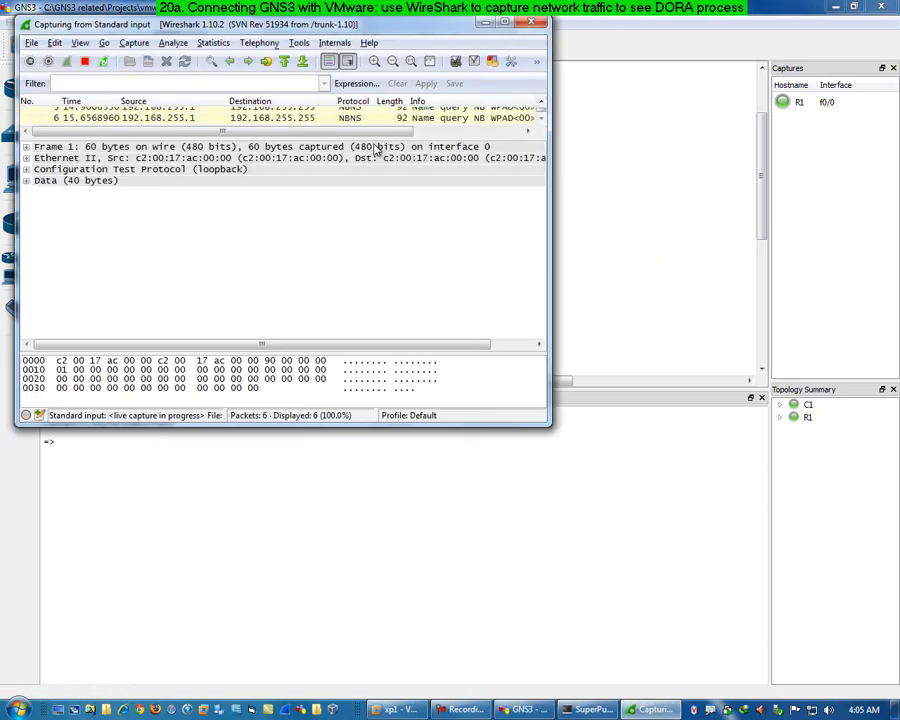
left_click_drag(382, 135, 381, 242)
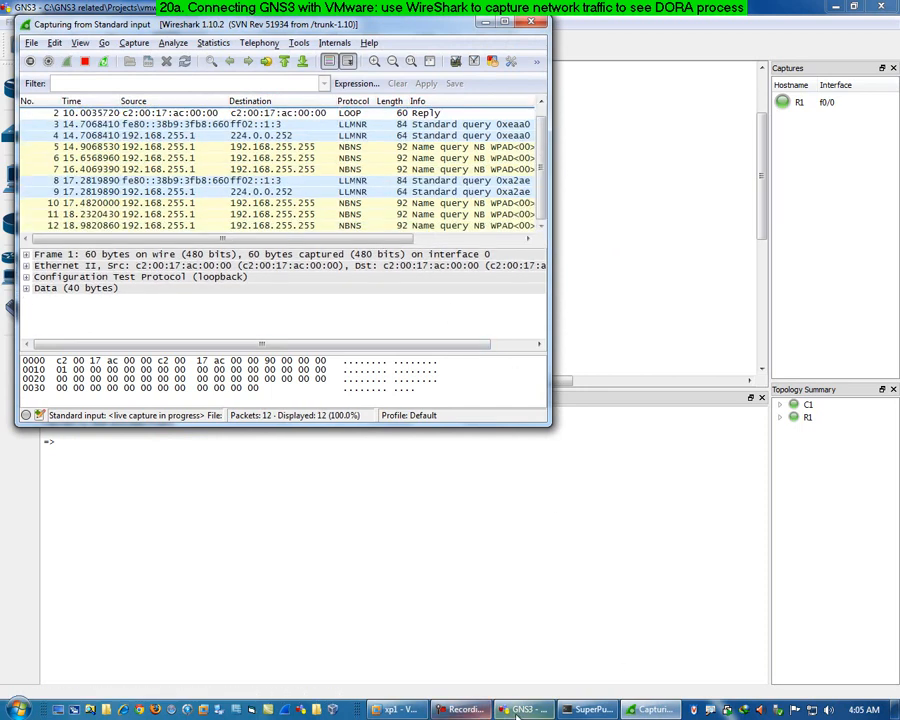
- Switch to the xp1 machine in VMware and enable Local Area Connection 2
left_click(400, 710)
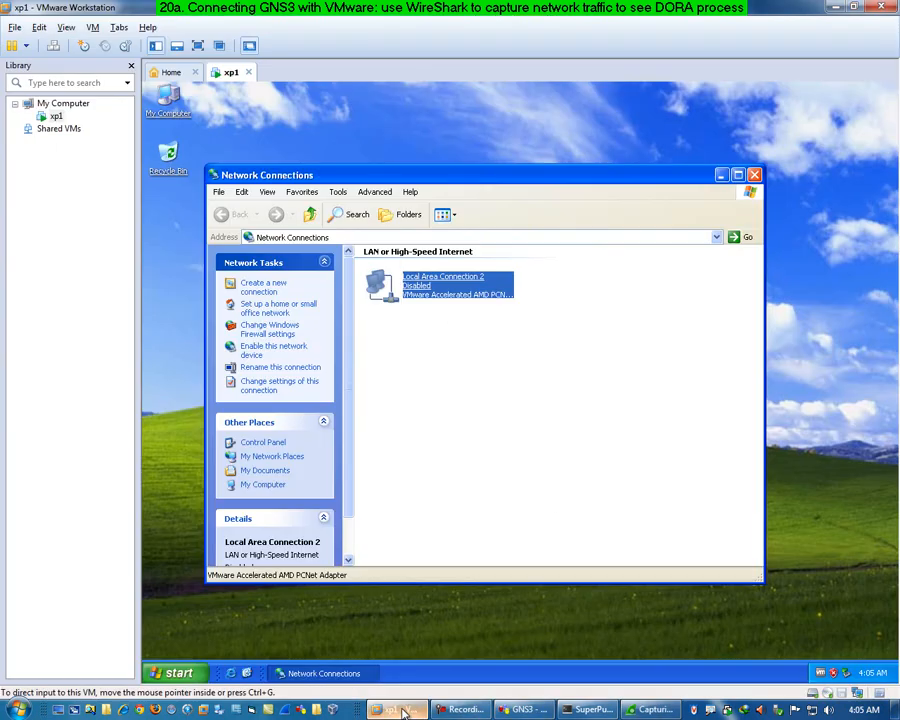
right_click(422, 283)
left_click(500, 371)
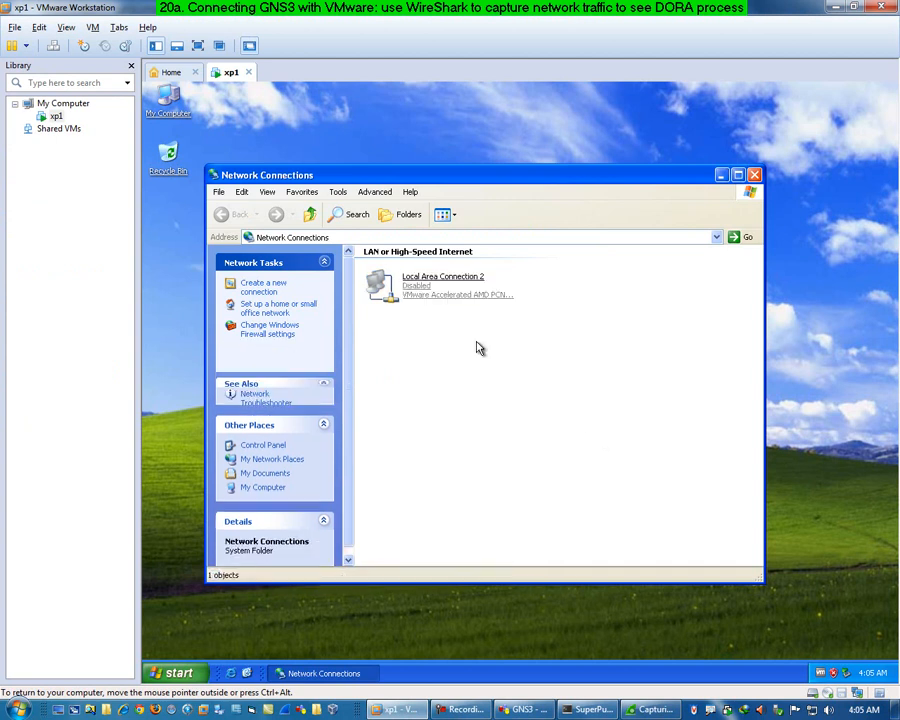
left_click(422, 291)
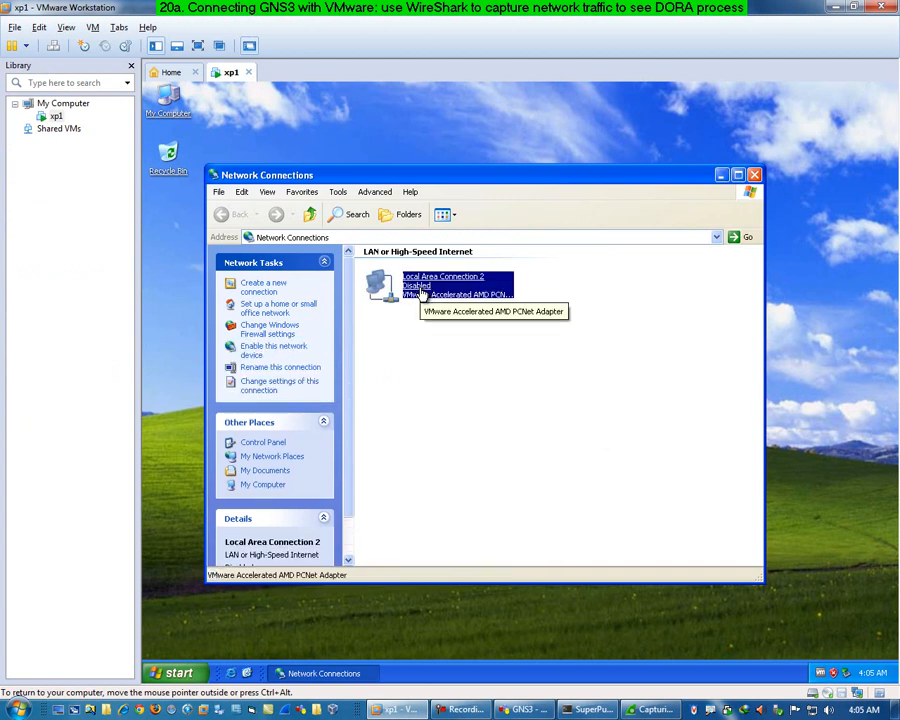
right_click(422, 289)
left_click(450, 295)
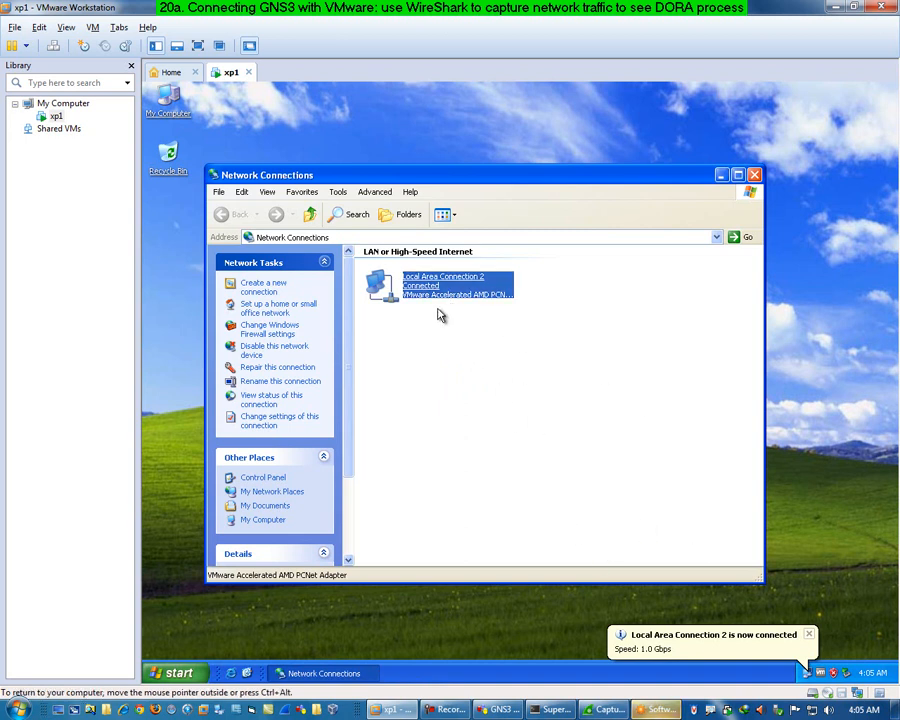
- Switch to Wireshark, maximize its window and stop the running live capture
left_click(604, 711)
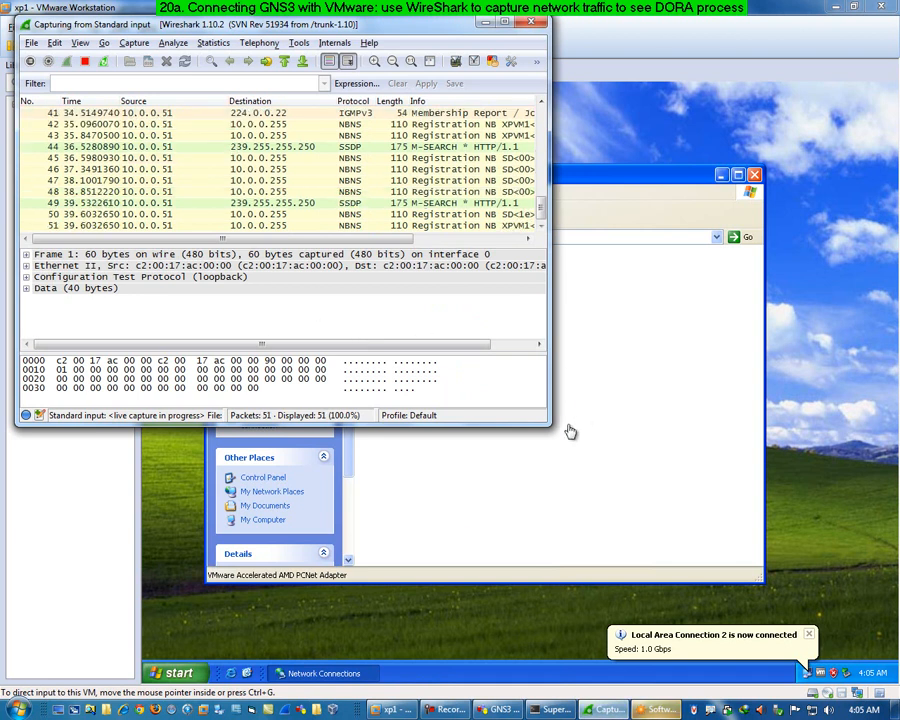
left_click(505, 22)
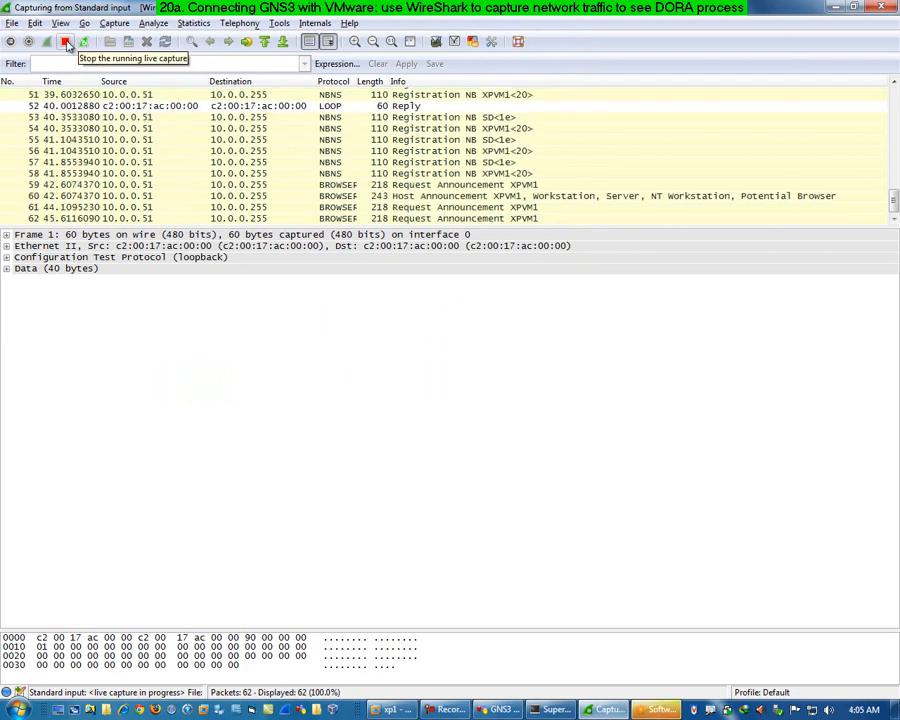
left_click(65, 42)
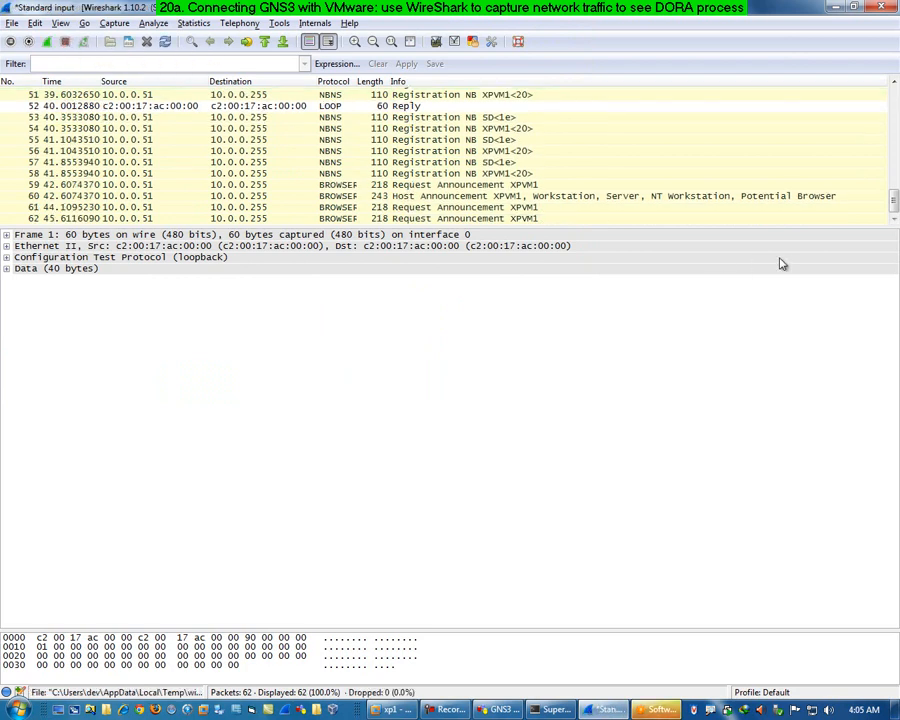
- Find the DHCP Discover packet and examine its Bootstrap Protocol details, expanding Option (53) DHCP Message Type
left_click_drag(892, 198, 893, 140)
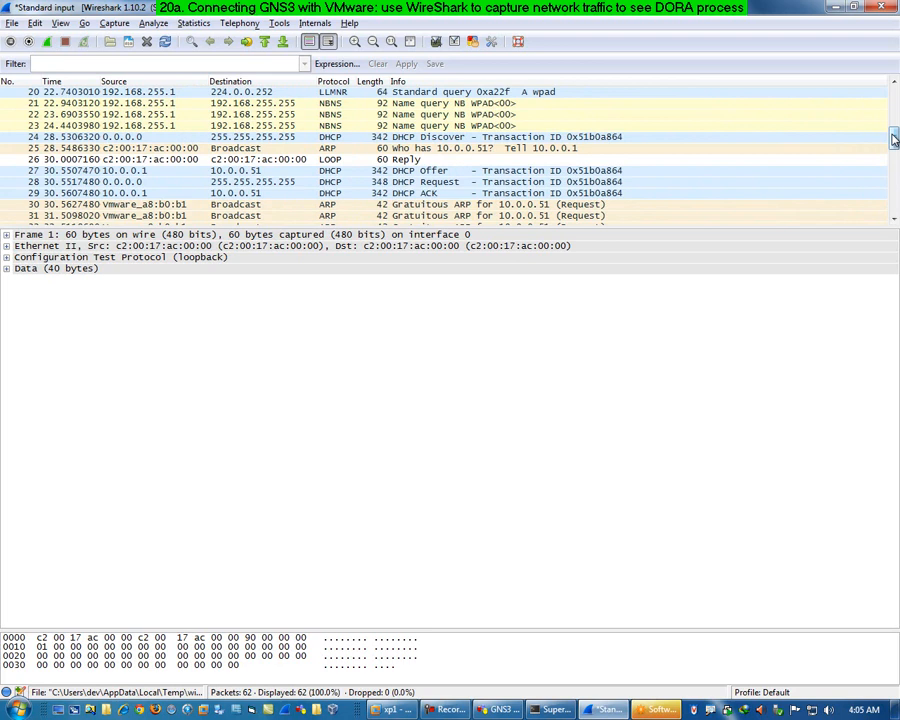
left_click_drag(893, 140, 893, 113)
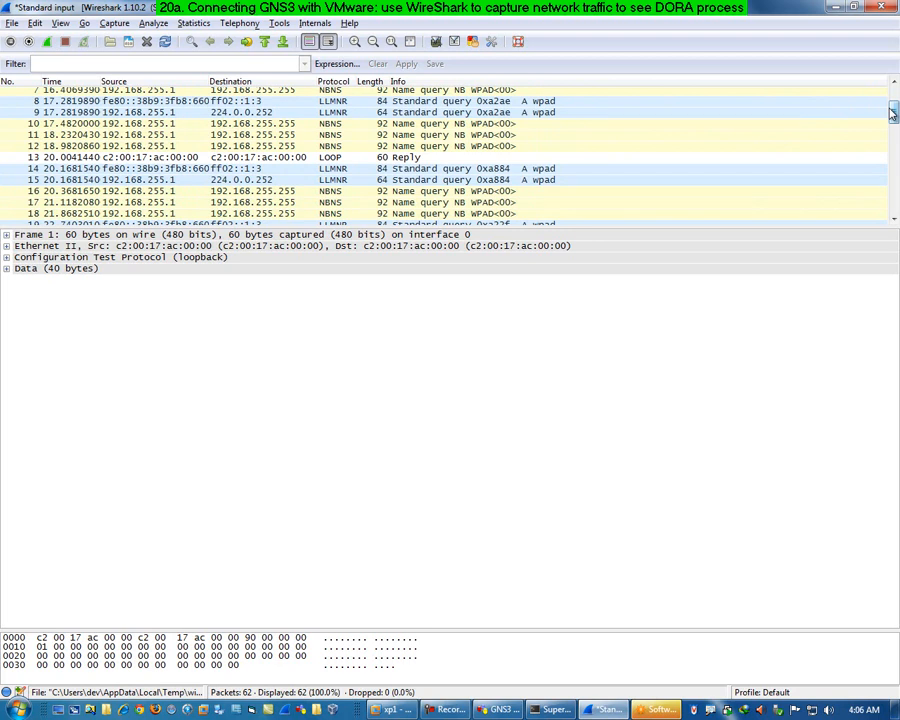
left_click_drag(893, 113, 893, 143)
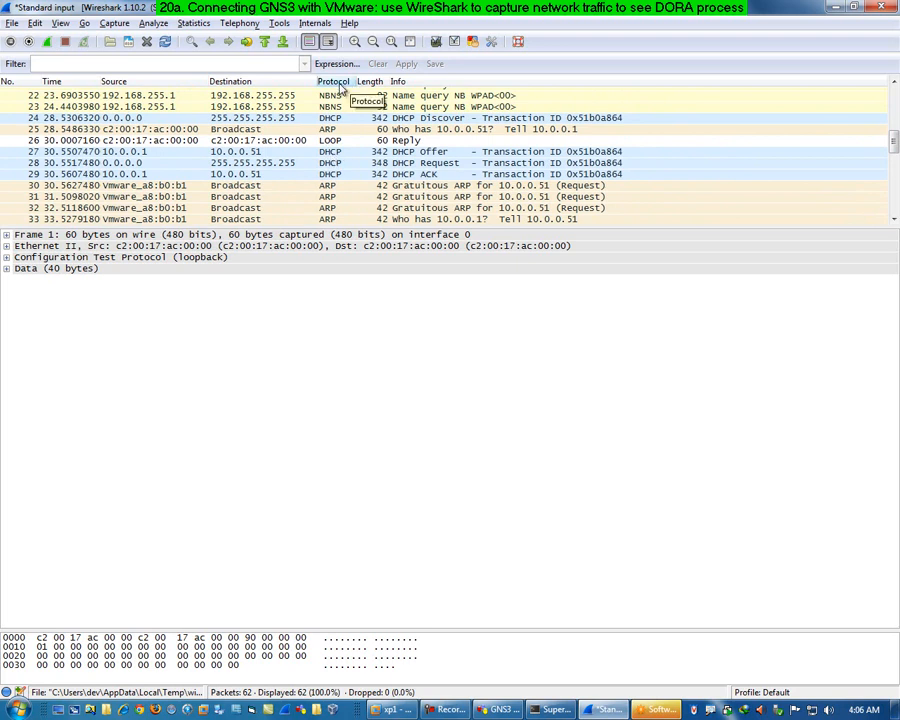
left_click(330, 119)
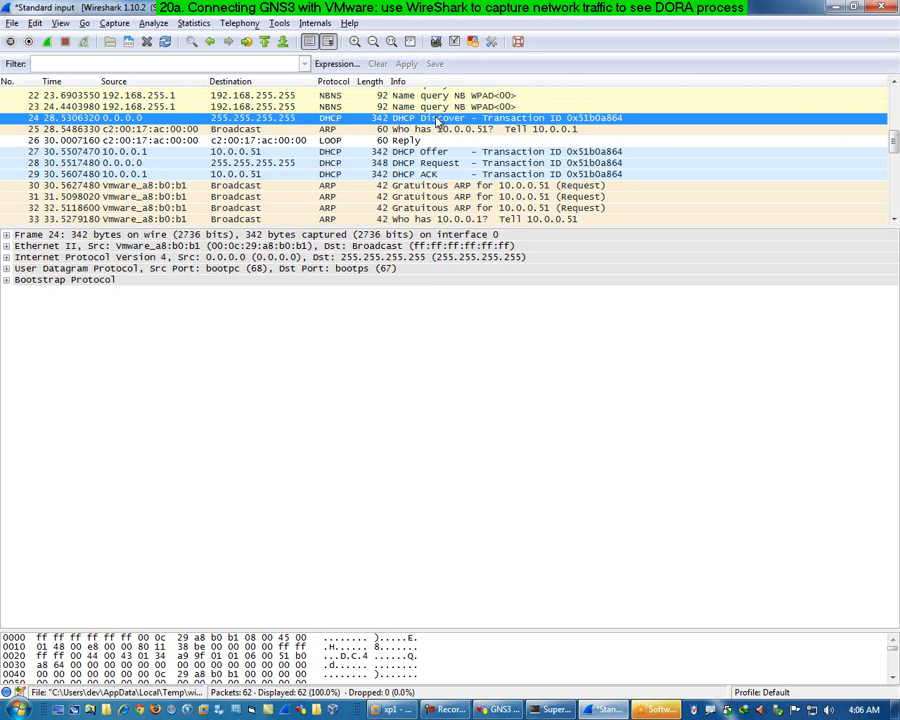
left_click(7, 280)
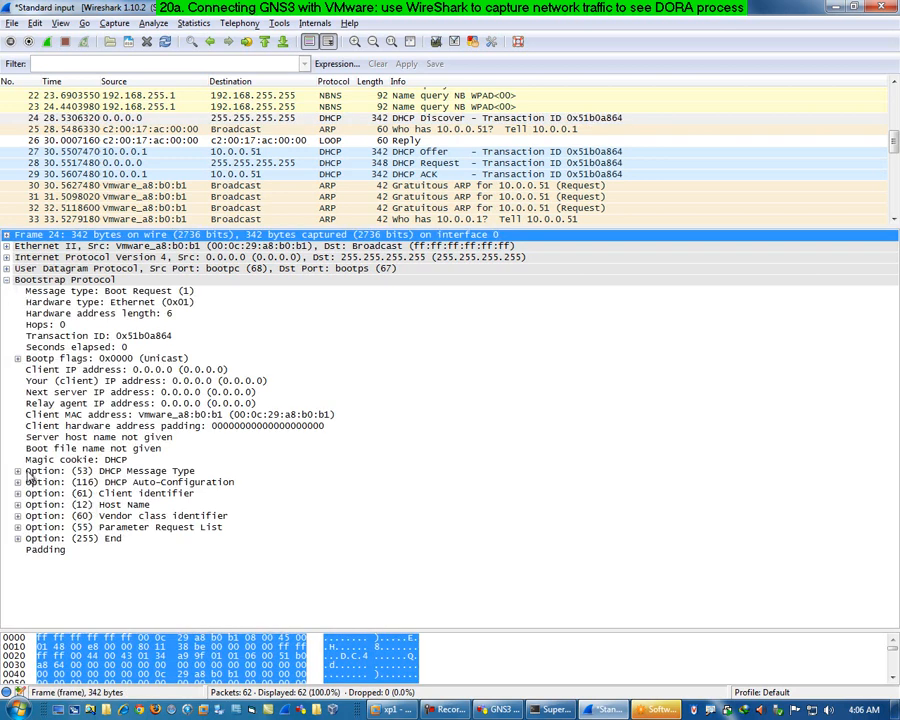
left_click(18, 471)
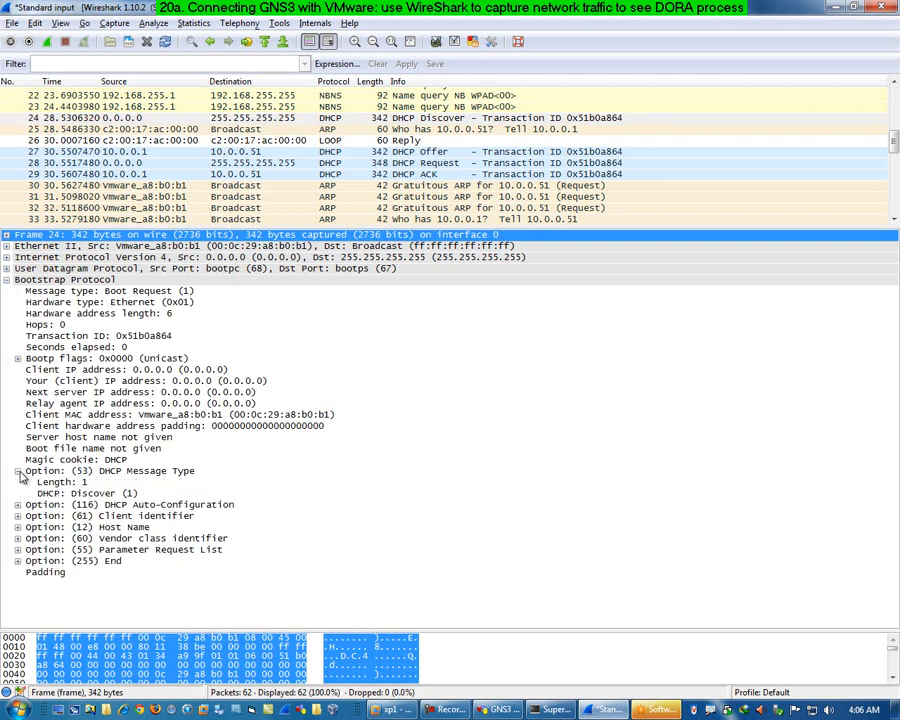
left_click(101, 494)
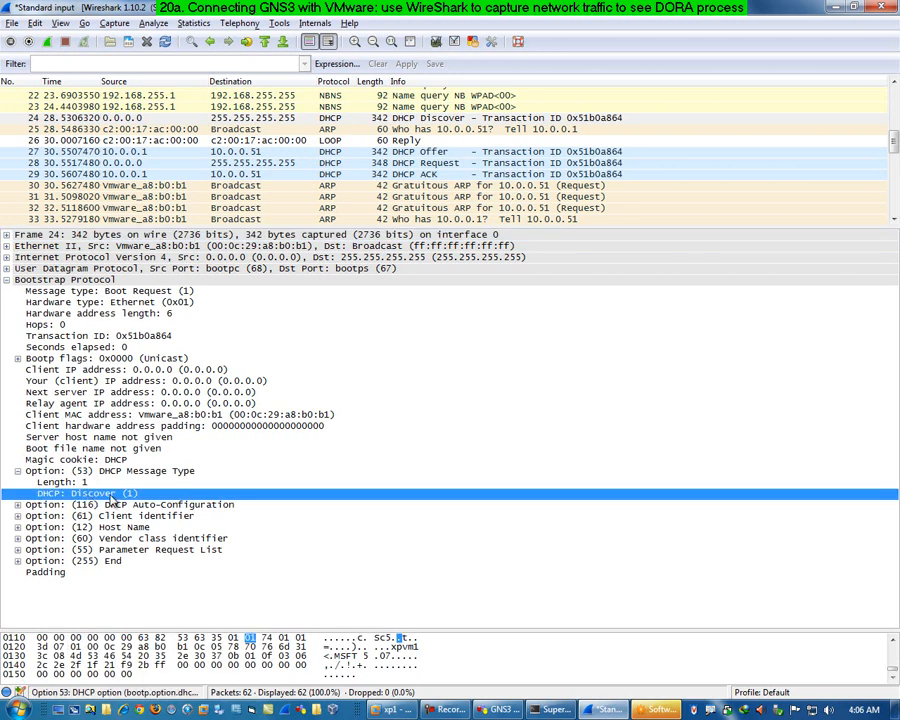
left_click(455, 118)
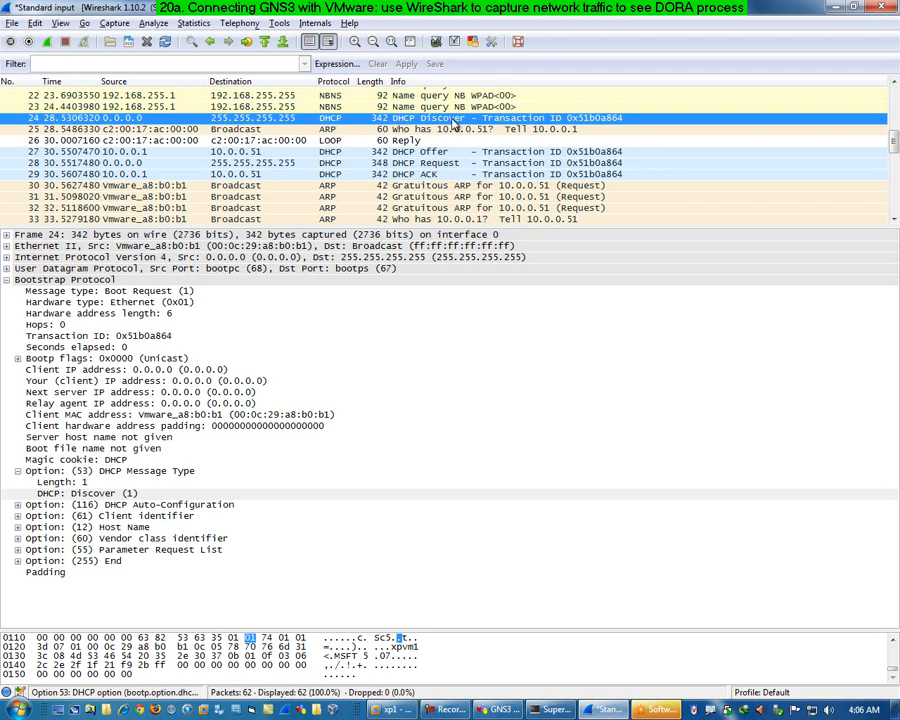
- Examine the DHCP Offer, Request and ACK packets, reviewing the whole DORA sequence from the Discover packet to the ACK
left_click(245, 152)
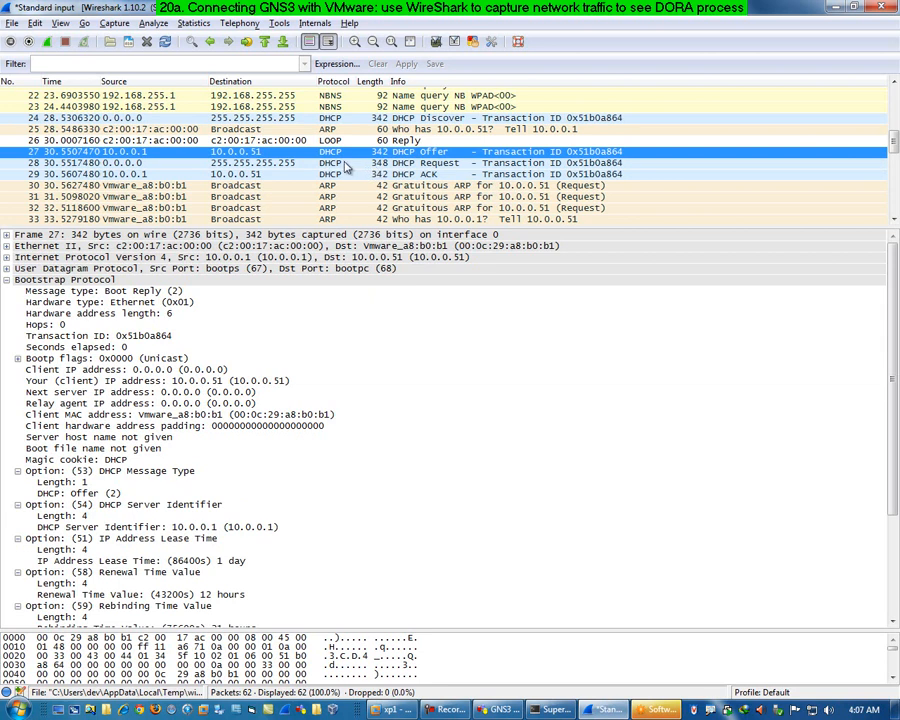
left_click(270, 165)
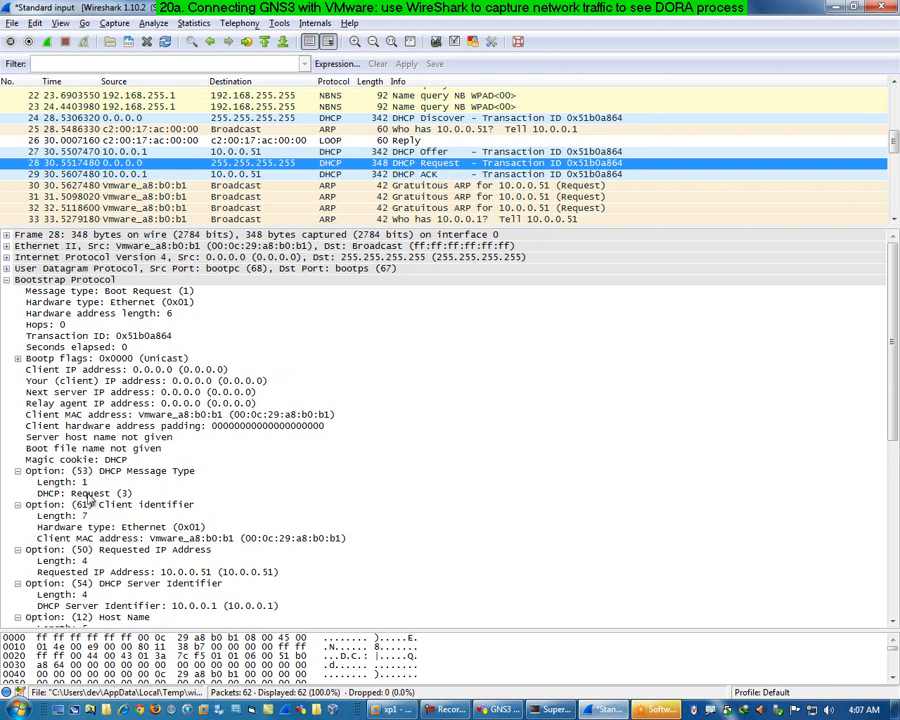
left_click(240, 174)
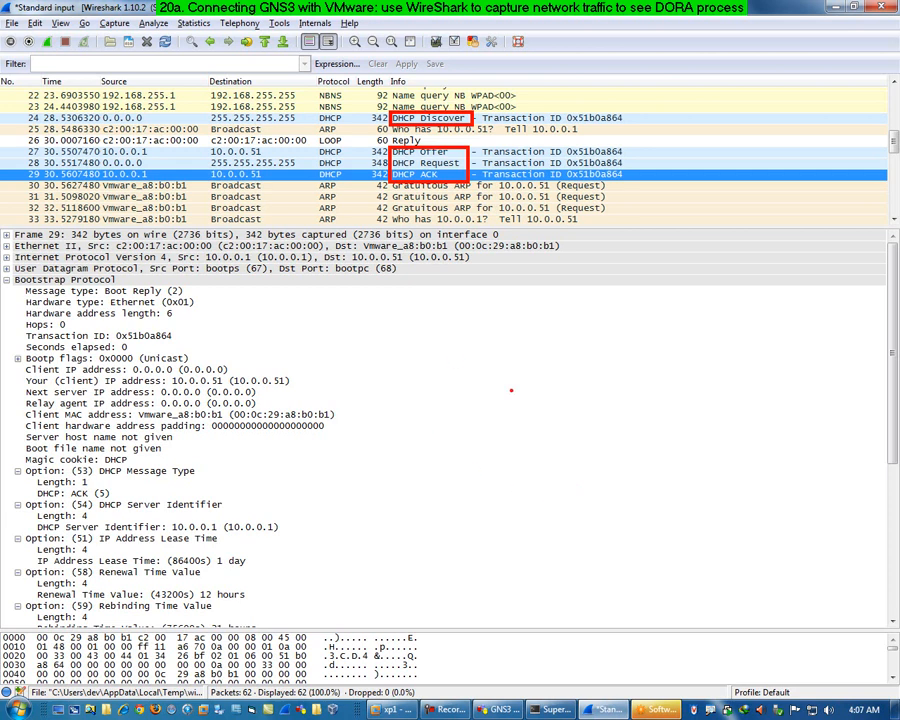
left_click(423, 118)
left_click(421, 151)
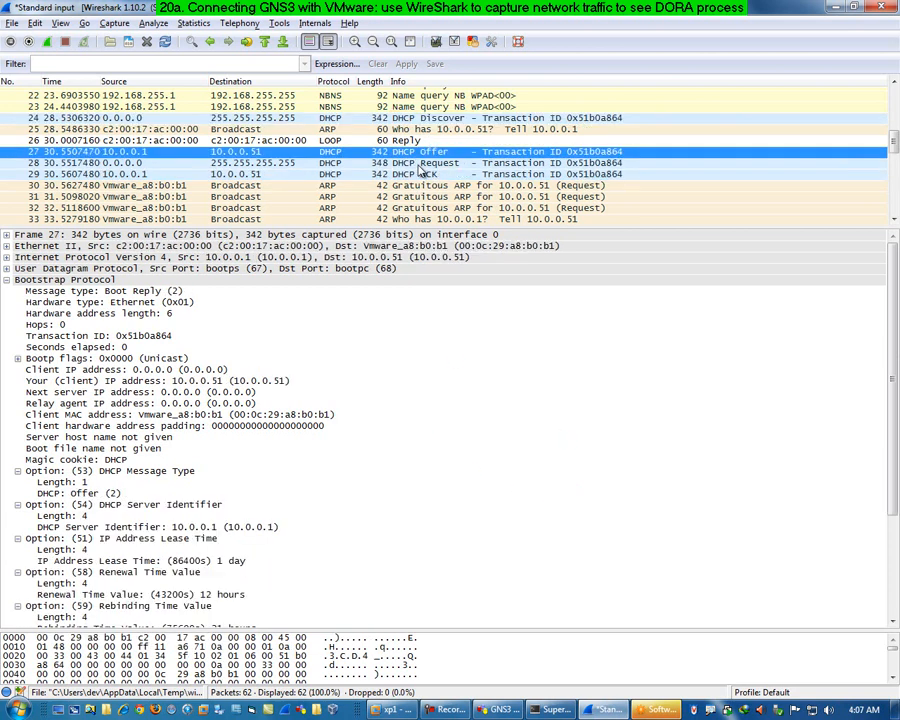
left_click(419, 166)
left_click(420, 175)
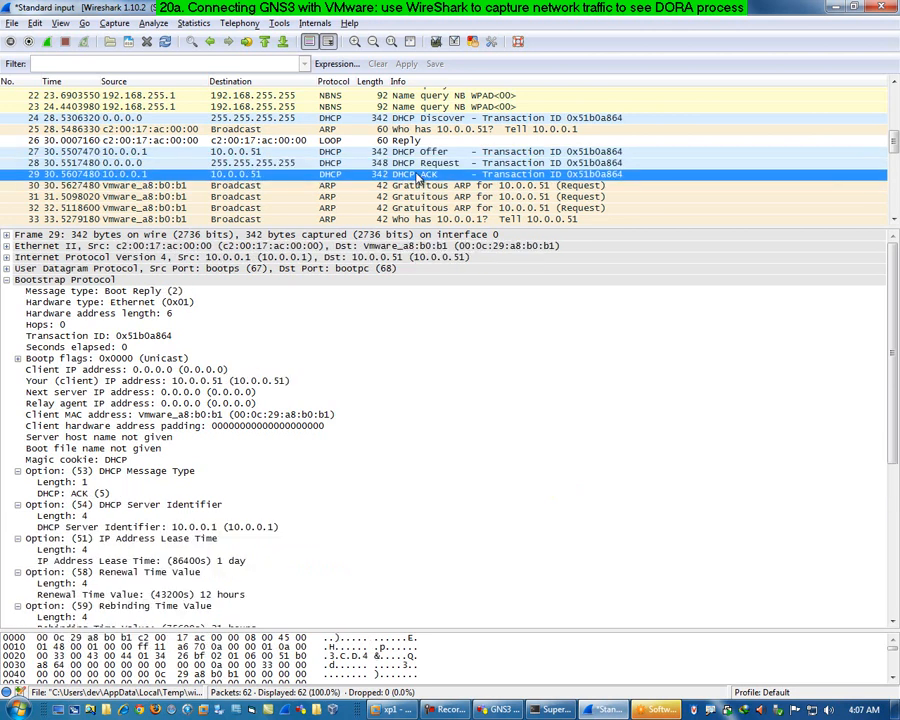